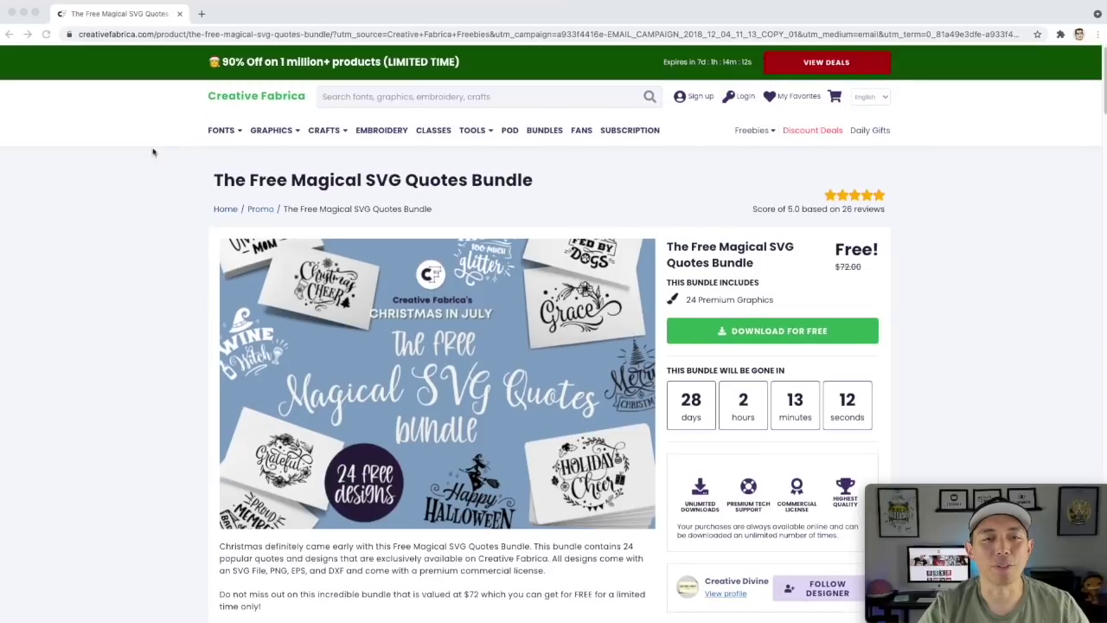
# Step: Review the Free Magical SVG Quotes Bundle page, from its description through the full list of included premium graphics
pyautogui.scroll(-3, 668, 286)
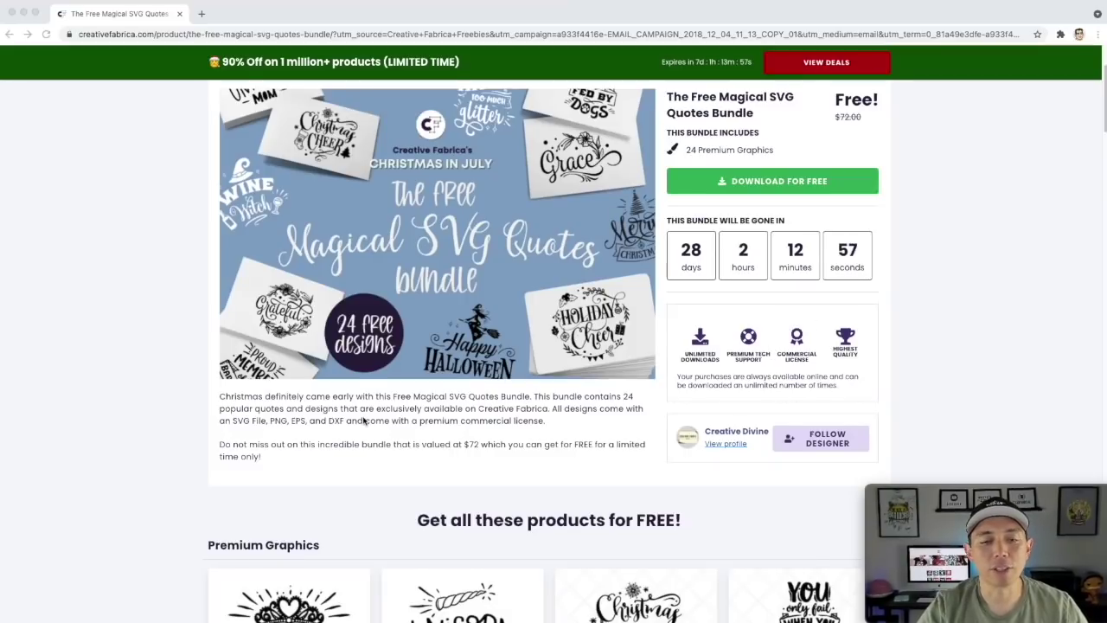
pyautogui.scroll(-1, 368, 419)
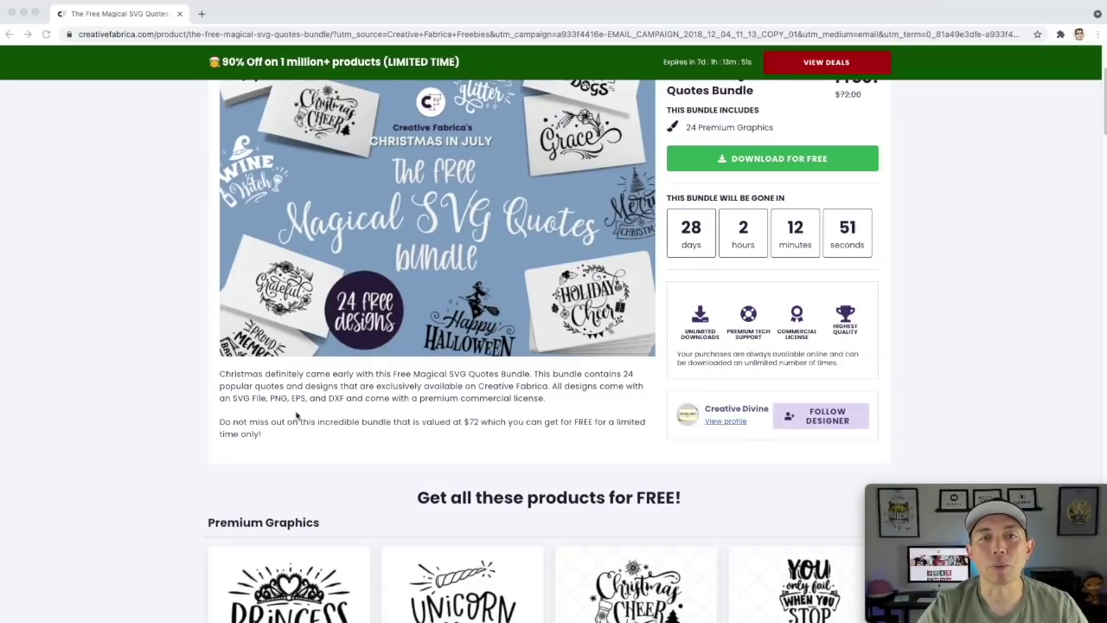
pyautogui.scroll(-5, 437, 397)
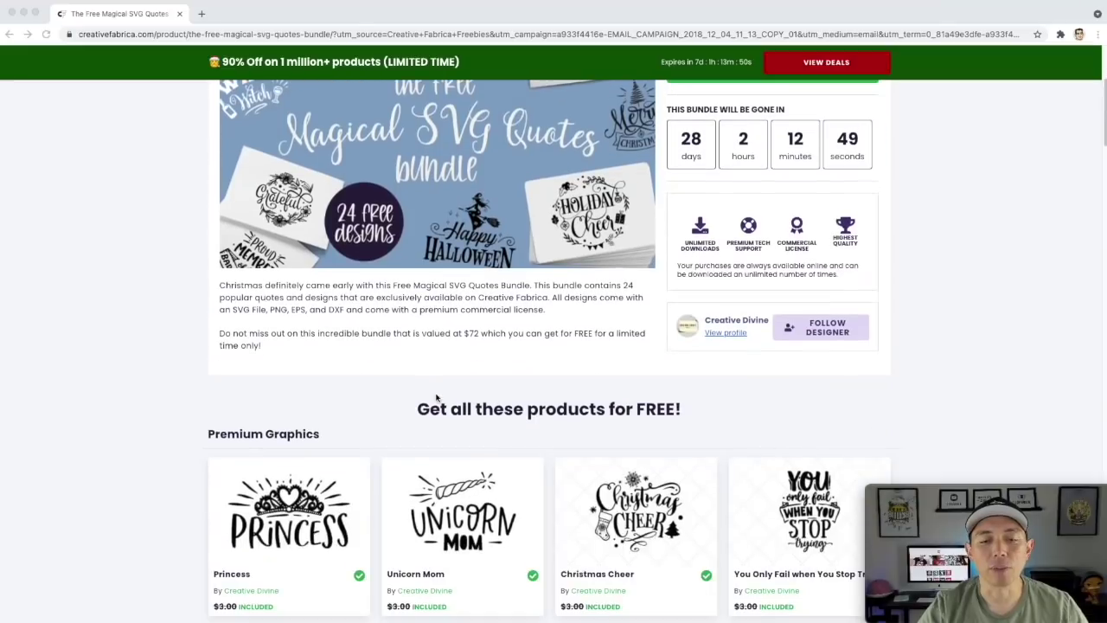
pyautogui.scroll(-4, 439, 399)
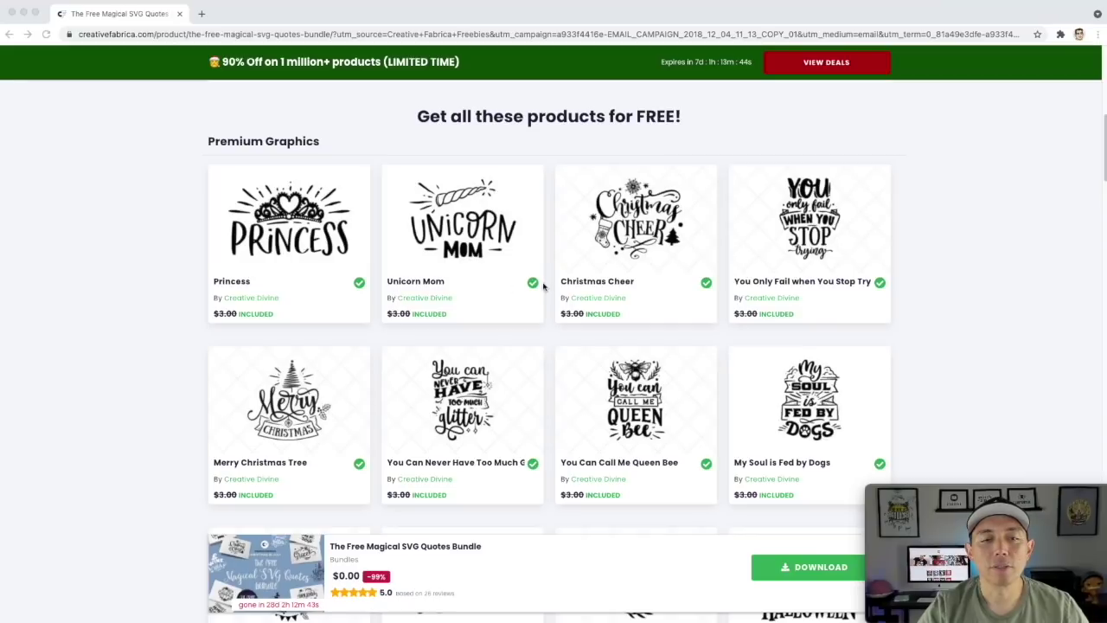
pyautogui.scroll(-1, 684, 396)
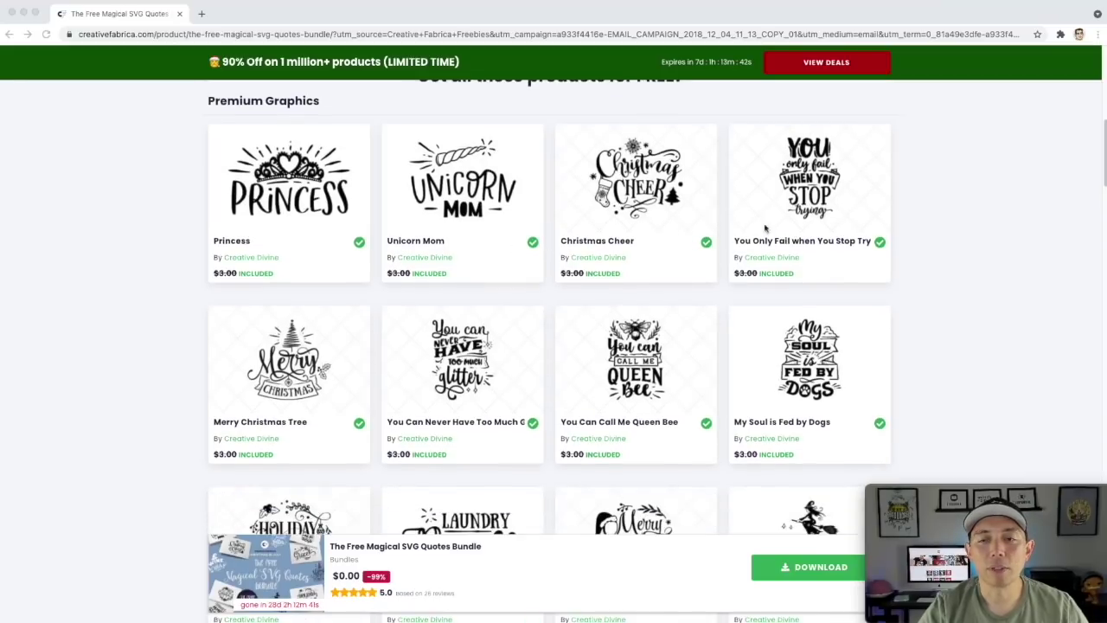
pyautogui.scroll(-1, 342, 315)
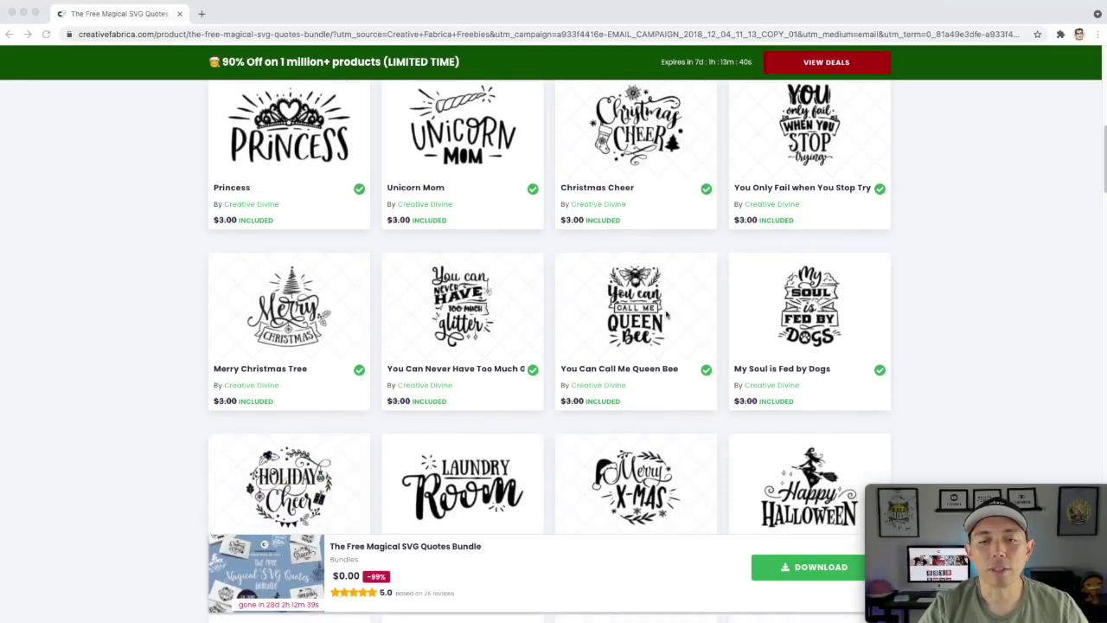
pyautogui.scroll(-2, 476, 275)
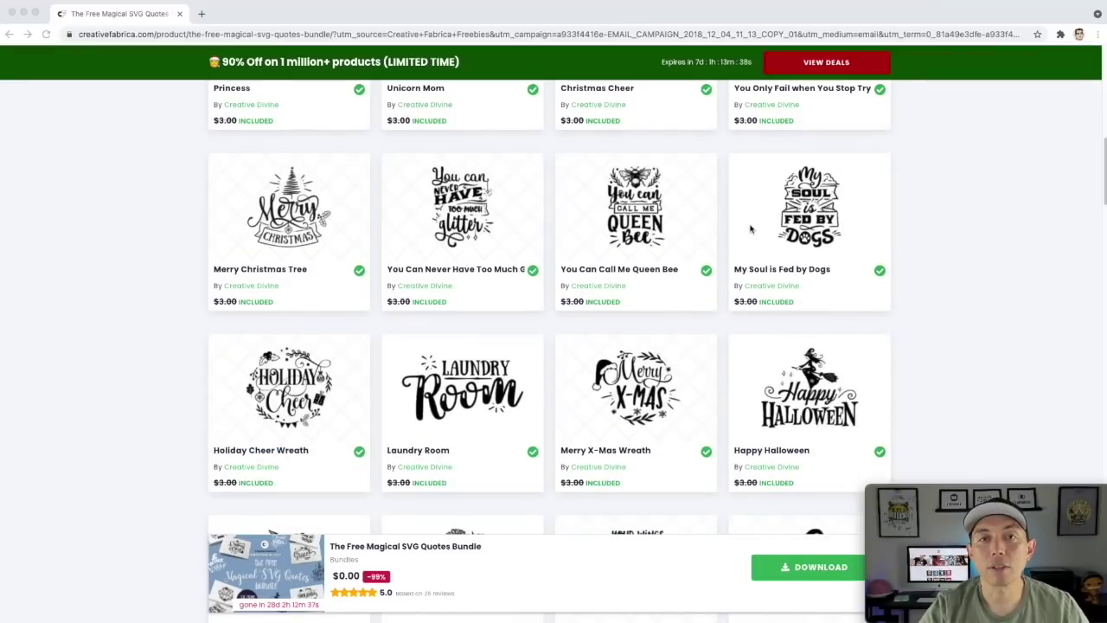
pyautogui.scroll(-1, 487, 328)
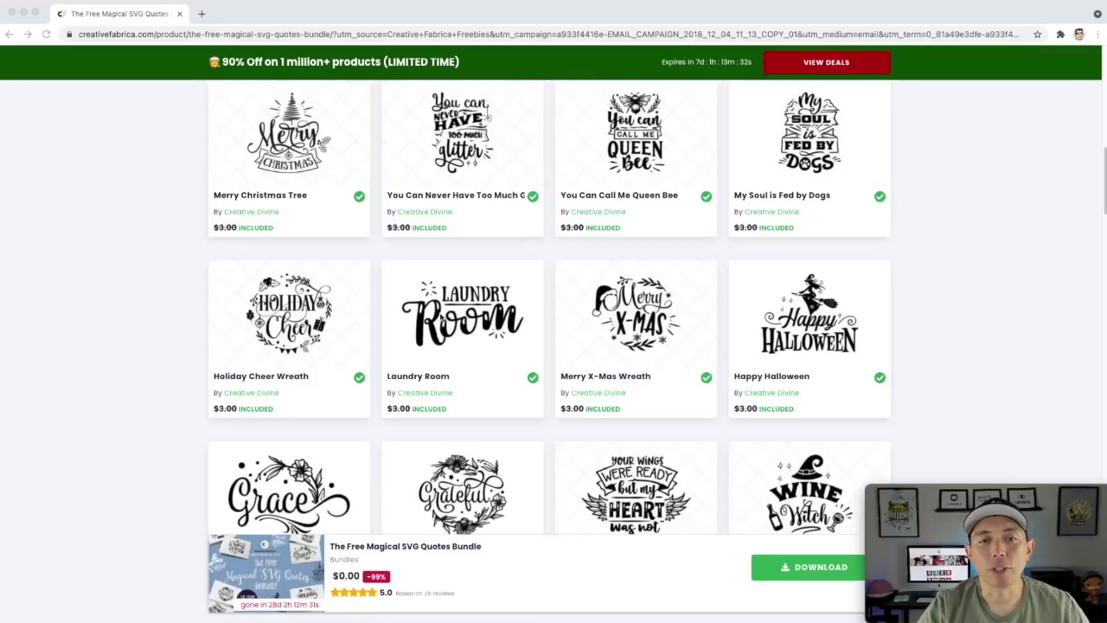
pyautogui.scroll(-1, 512, 347)
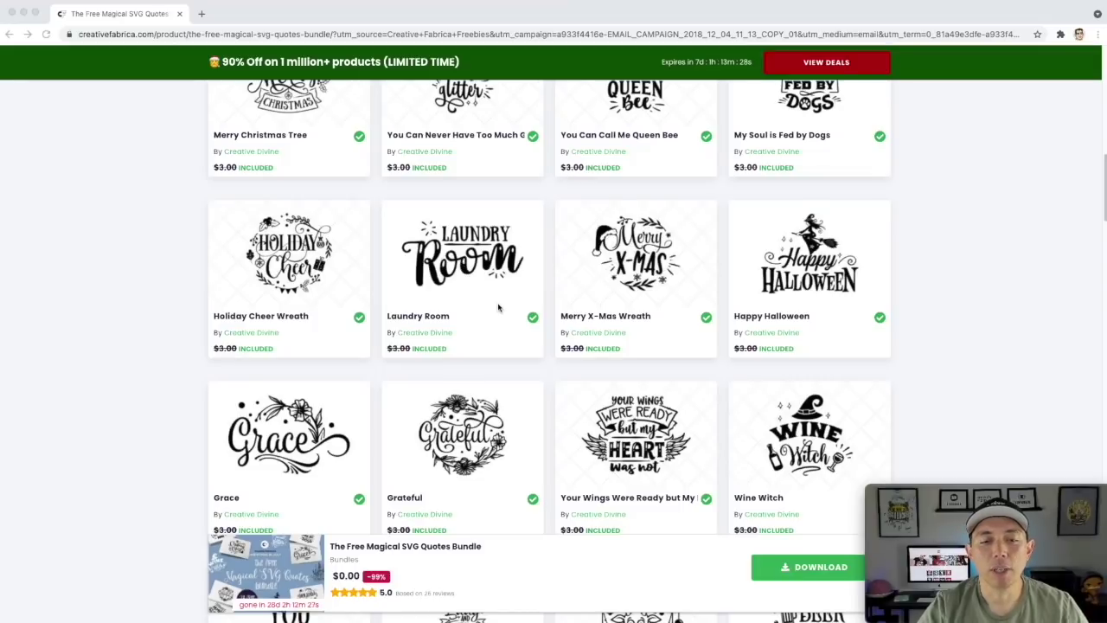
pyautogui.scroll(-2, 498, 307)
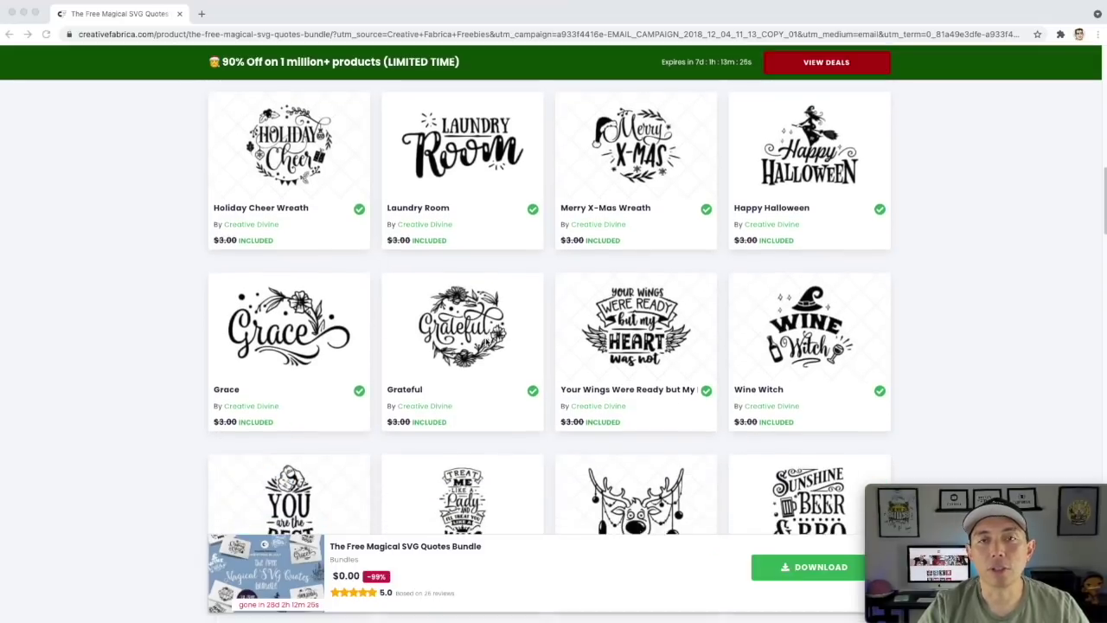
pyautogui.scroll(-1, 486, 342)
pyautogui.scroll(-5, 428, 285)
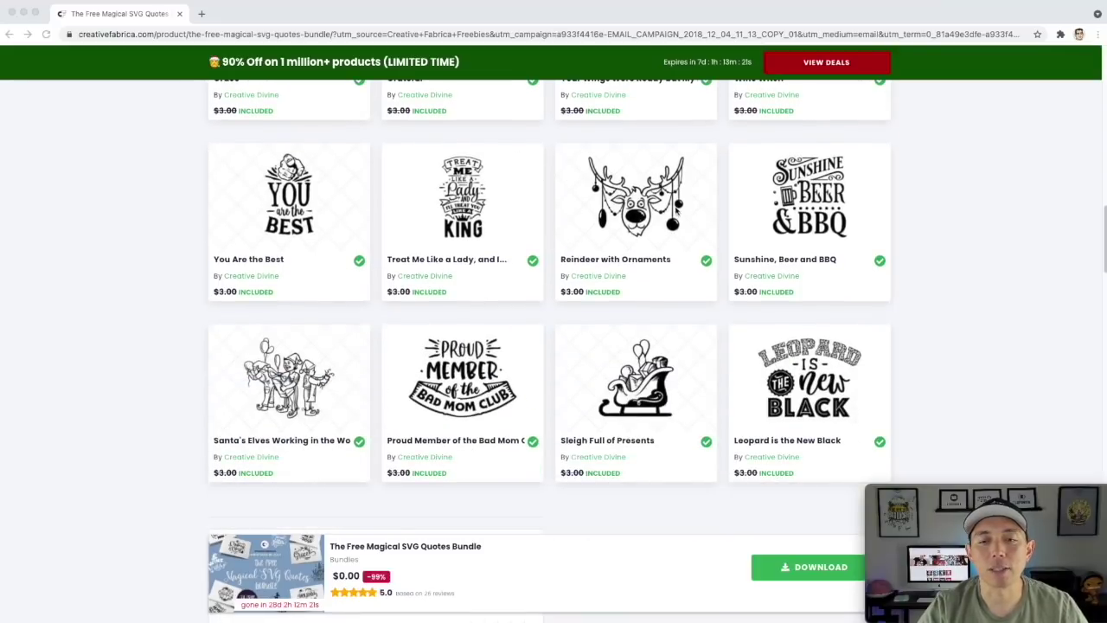
# Step: Go back over the included quote designs, from Princess to Leopard is the New Black, to compare candidates for use
pyautogui.scroll(1, 487, 329)
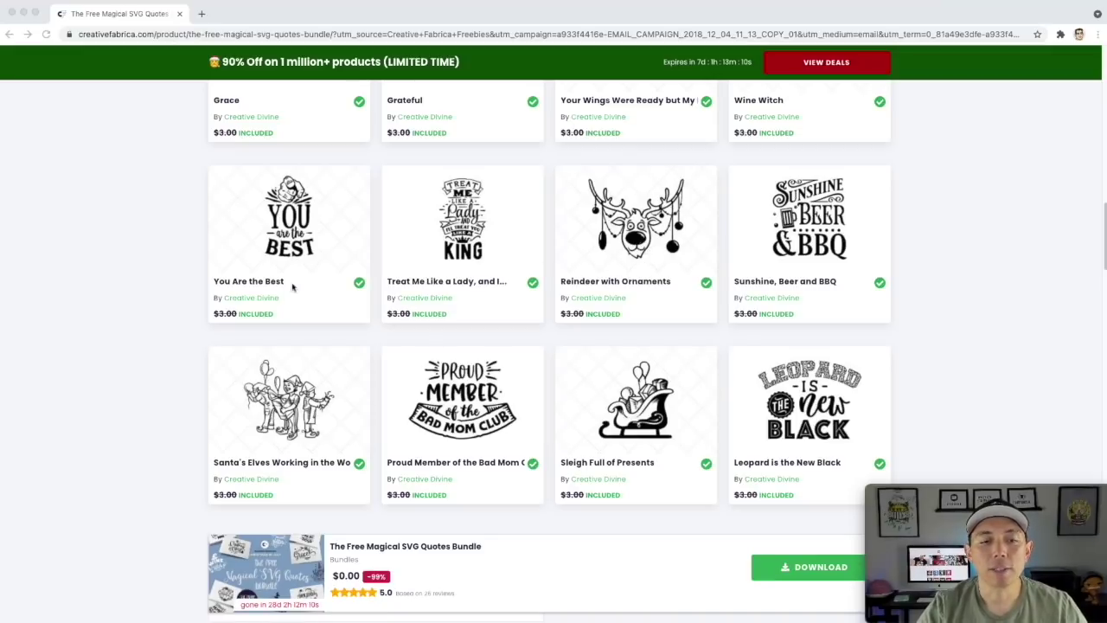
pyautogui.scroll(6, 685, 372)
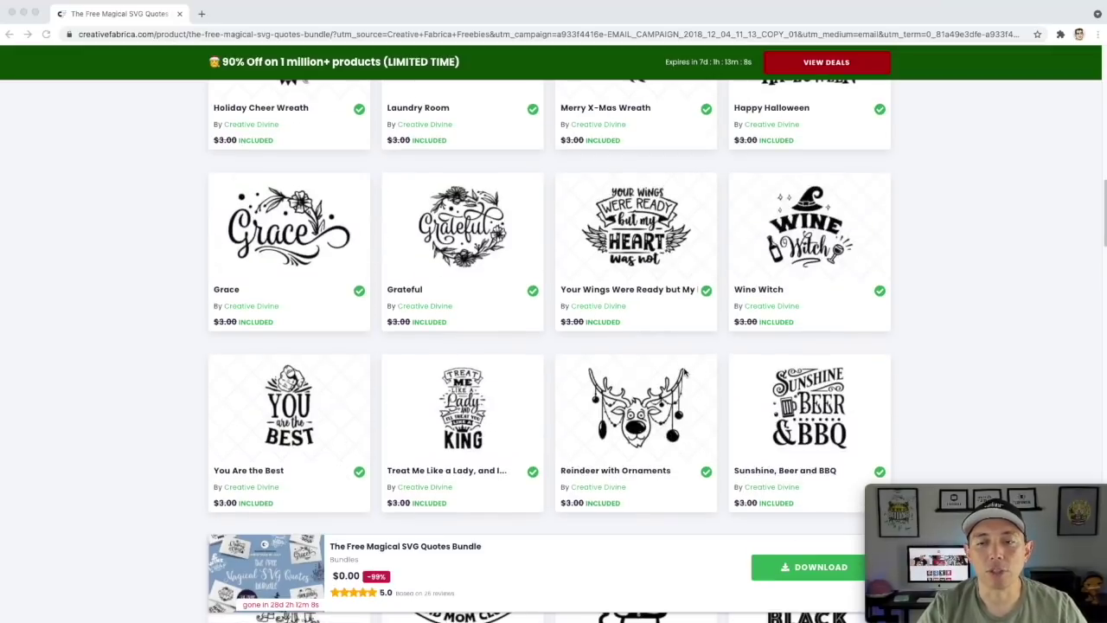
pyautogui.scroll(1, 684, 371)
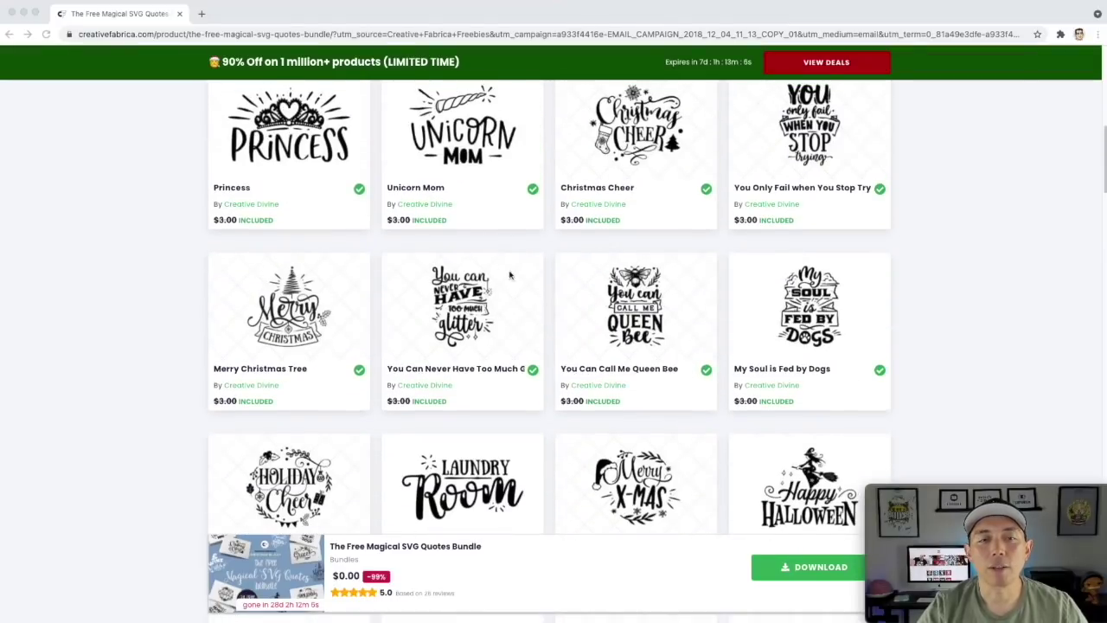
pyautogui.scroll(1, 511, 277)
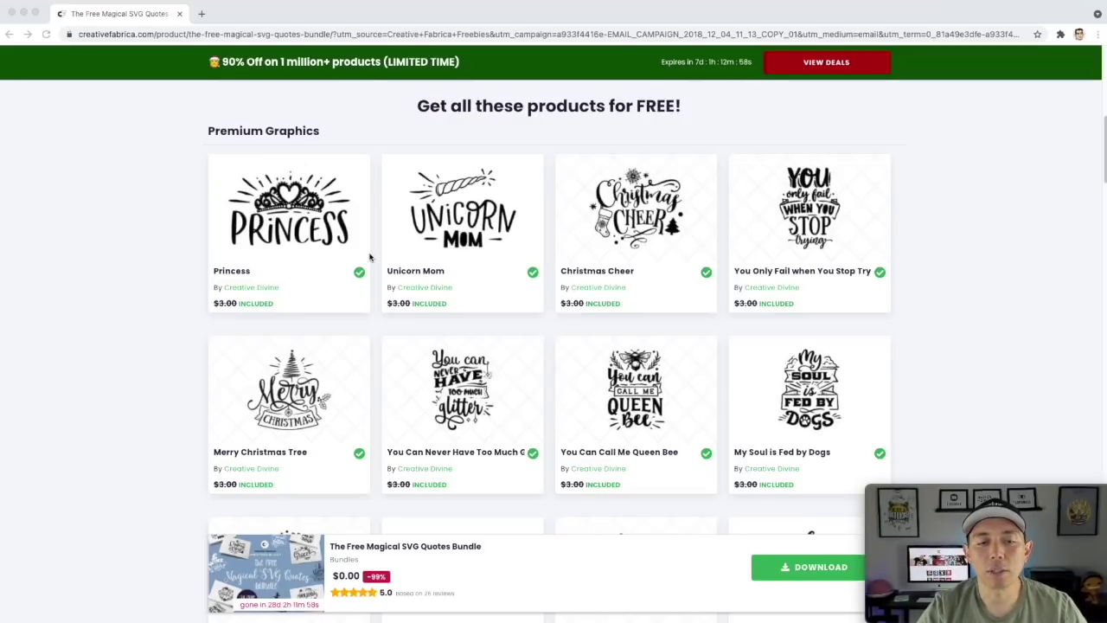
pyautogui.scroll(-1, 433, 261)
pyautogui.scroll(-1, 774, 255)
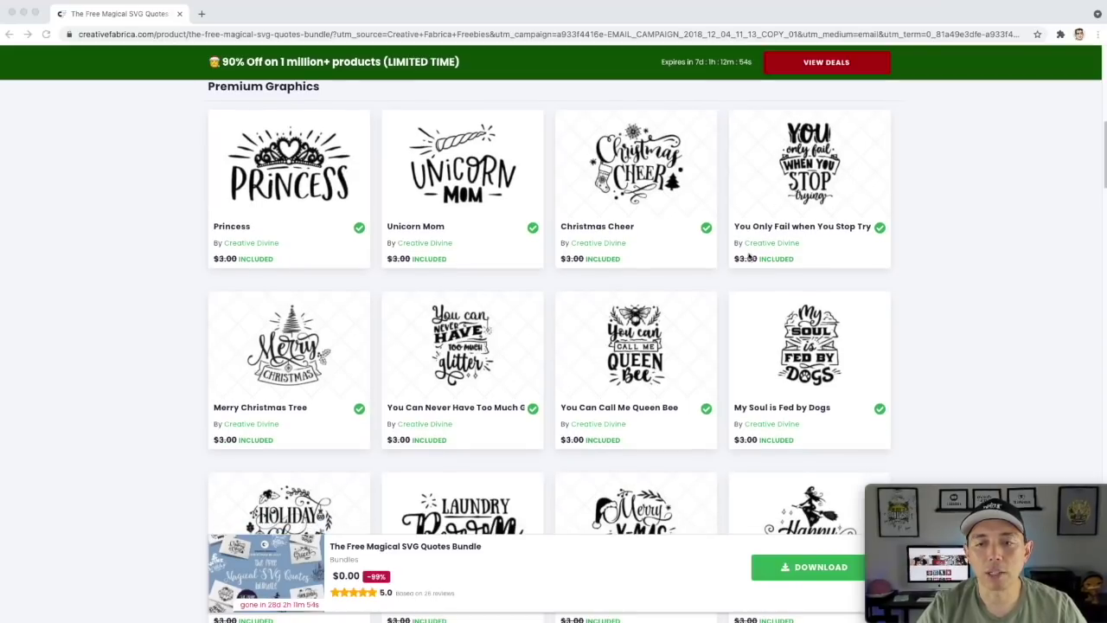
pyautogui.scroll(-5, 752, 251)
pyautogui.scroll(-6, 741, 262)
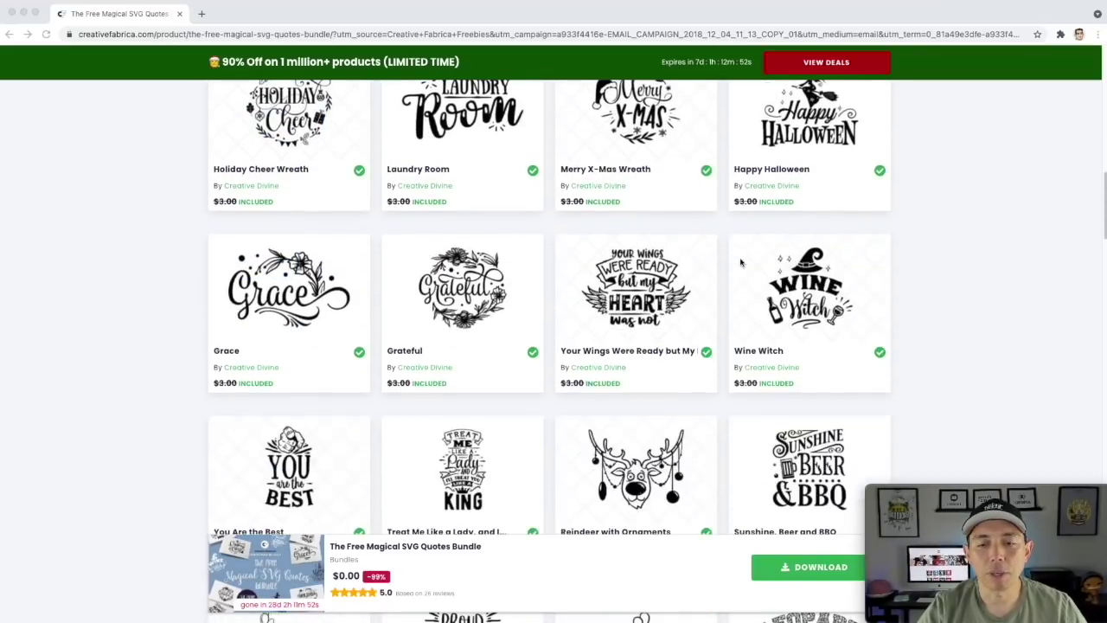
pyautogui.scroll(-1, 431, 346)
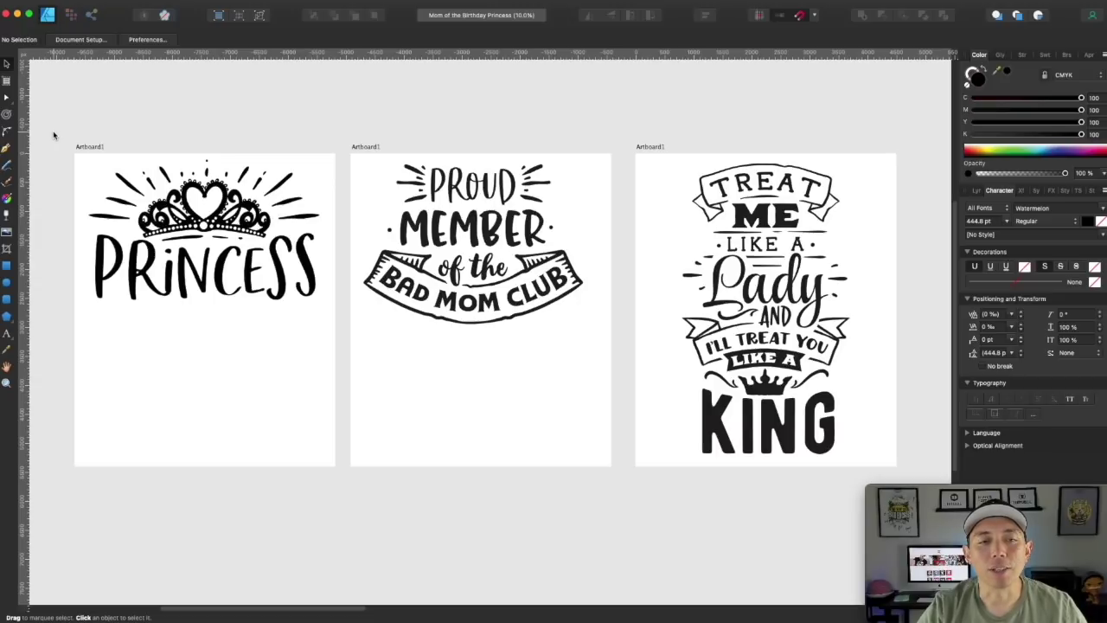
# Step: In Affinity Designer, recolour the whole Princess design to rich black with C, M, Y and K all at 100
pyautogui.click(275, 264)
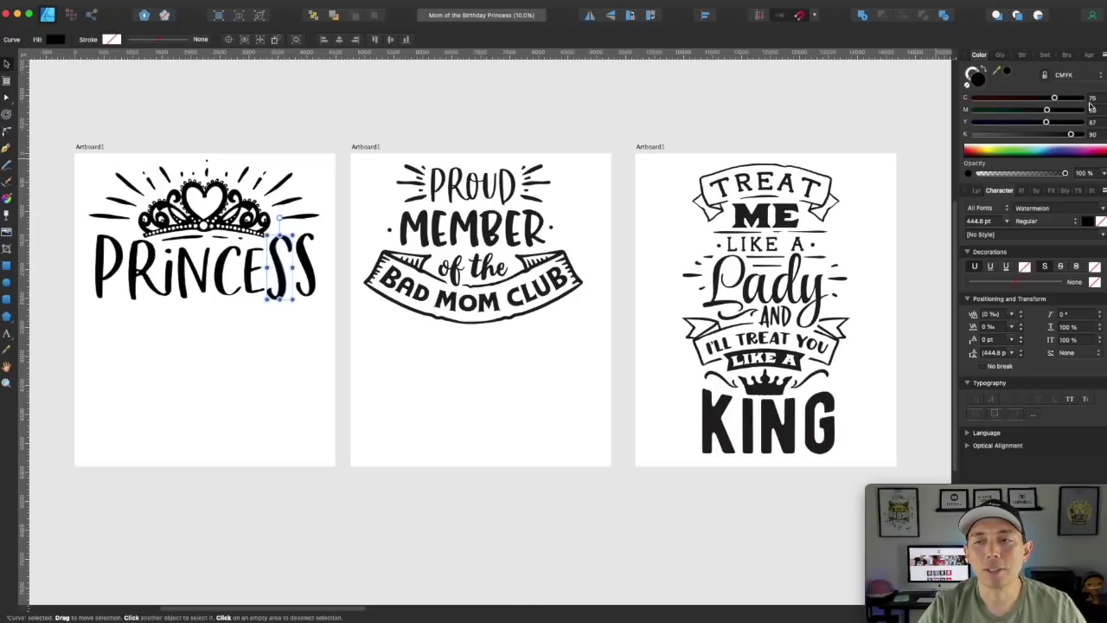
pyautogui.click(823, 414)
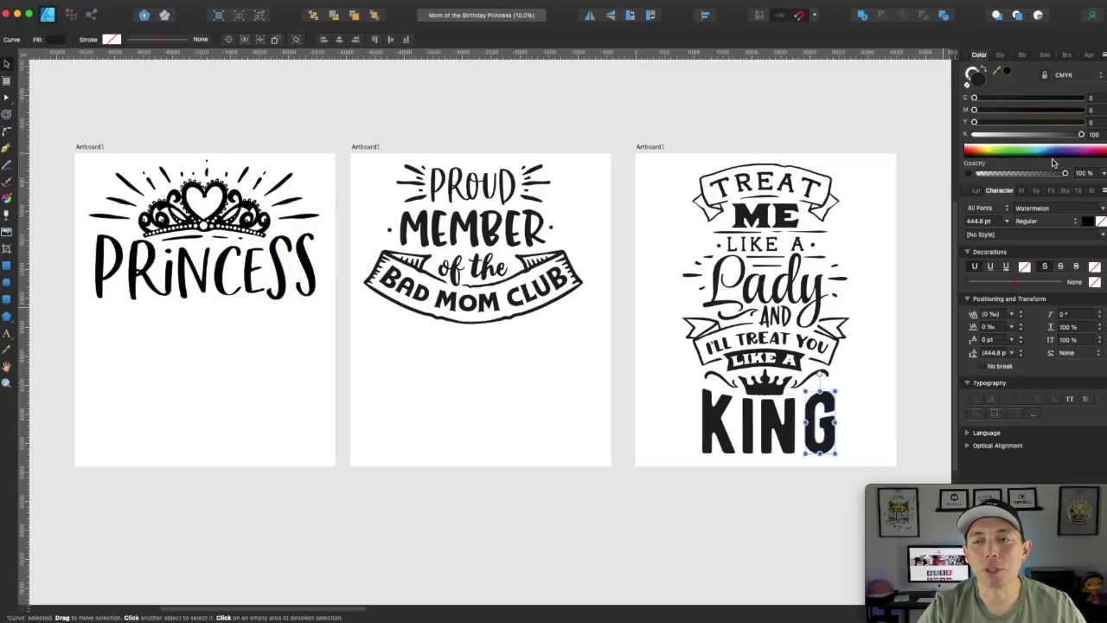
pyautogui.click(69, 124)
pyautogui.moveTo(54, 115); pyautogui.dragTo(333, 350)
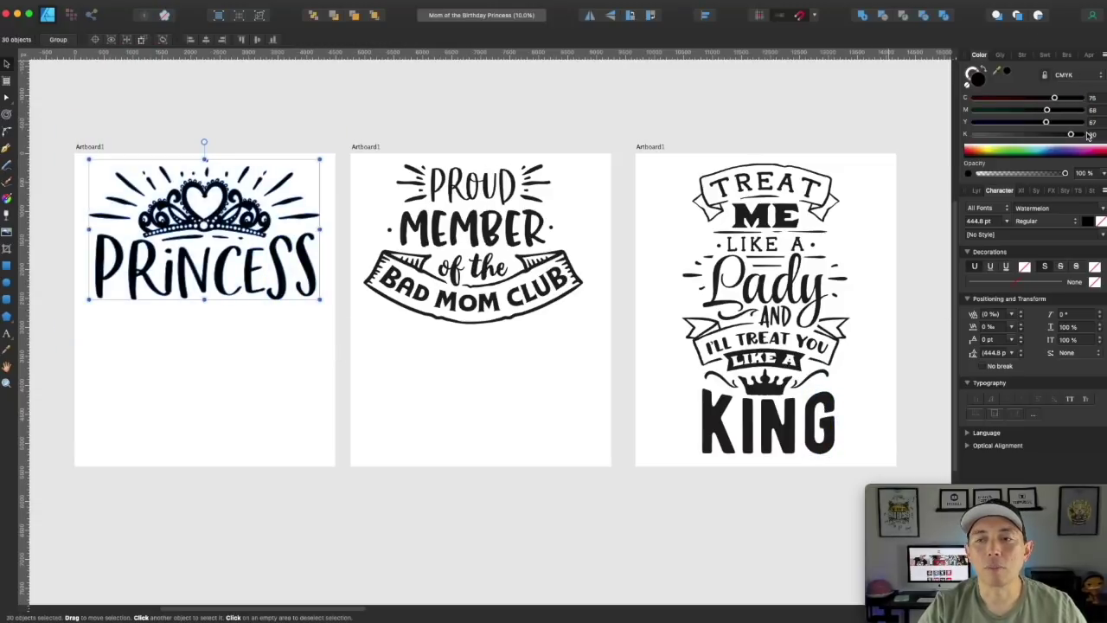
pyautogui.click(1081, 98)
pyautogui.click(1081, 110)
pyautogui.click(1081, 122)
pyautogui.click(1082, 135)
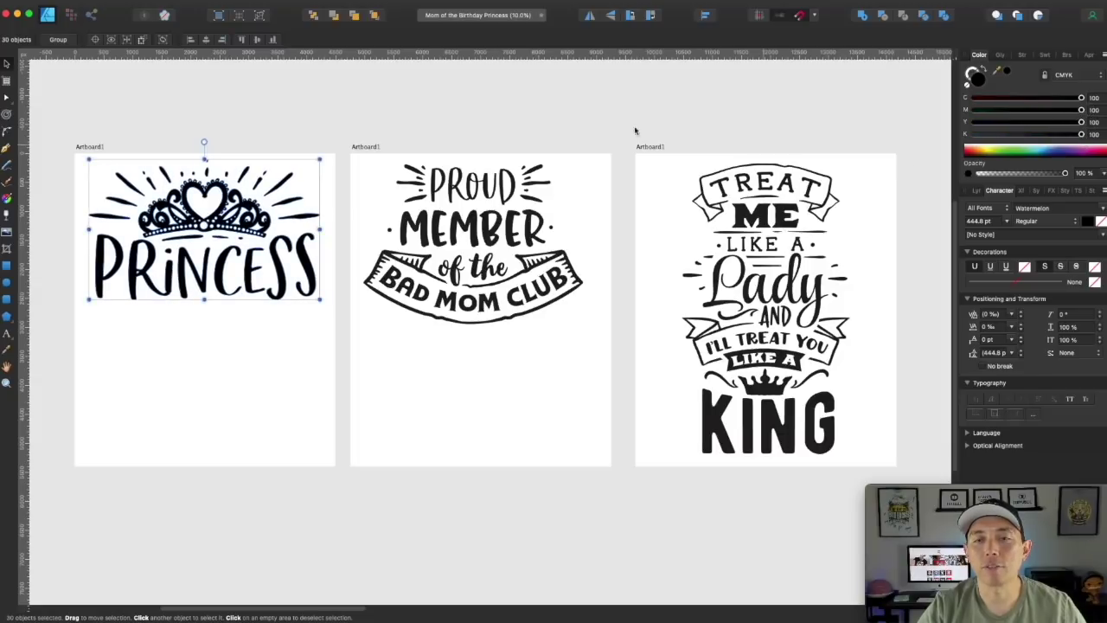
# Step: Inspect the separate vector curves and nodes of the letters and rays in the Proud Member of the Bad Mom Club design
pyautogui.click(351, 128)
pyautogui.moveTo(341, 99); pyautogui.dragTo(604, 383)
pyautogui.click(461, 225)
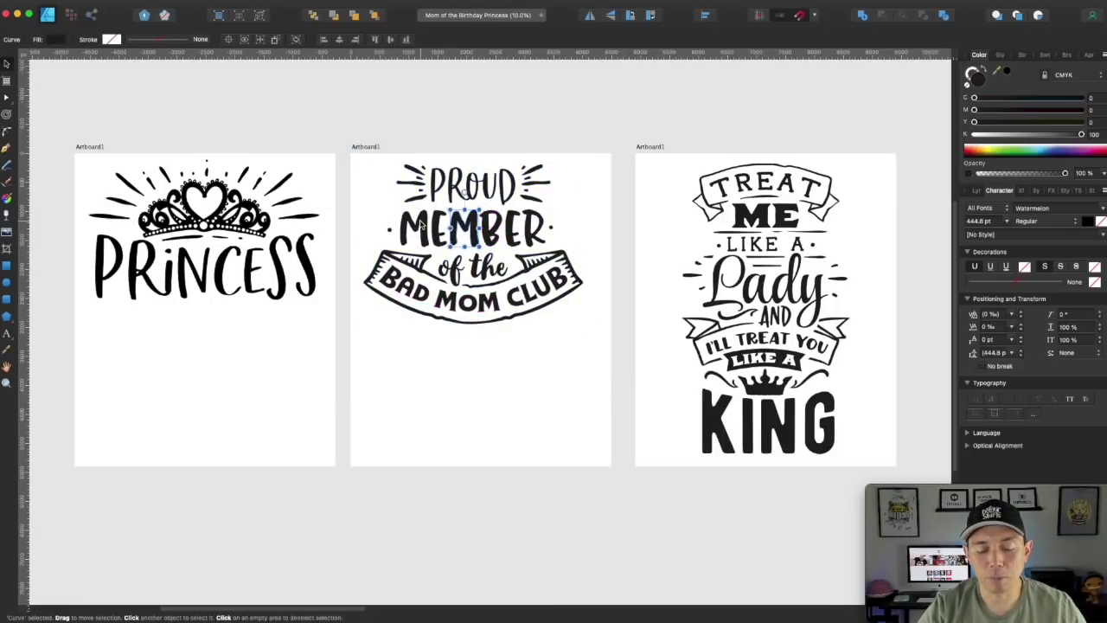
pyautogui.scroll(2, 471, 204)
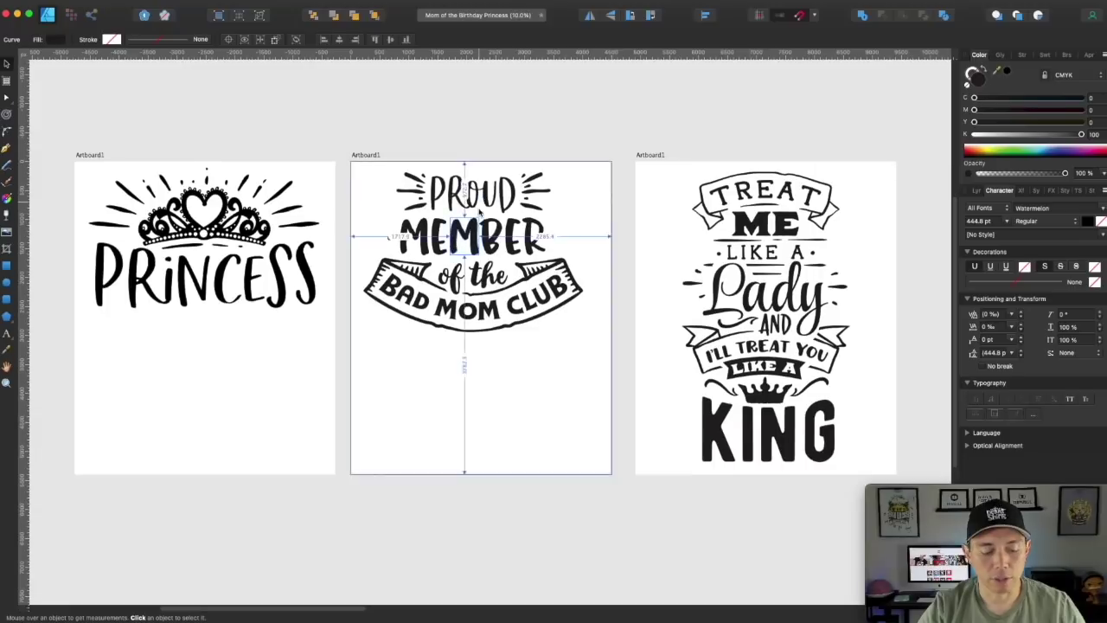
pyautogui.scroll(2, 479, 212)
pyautogui.scroll(3, 479, 212)
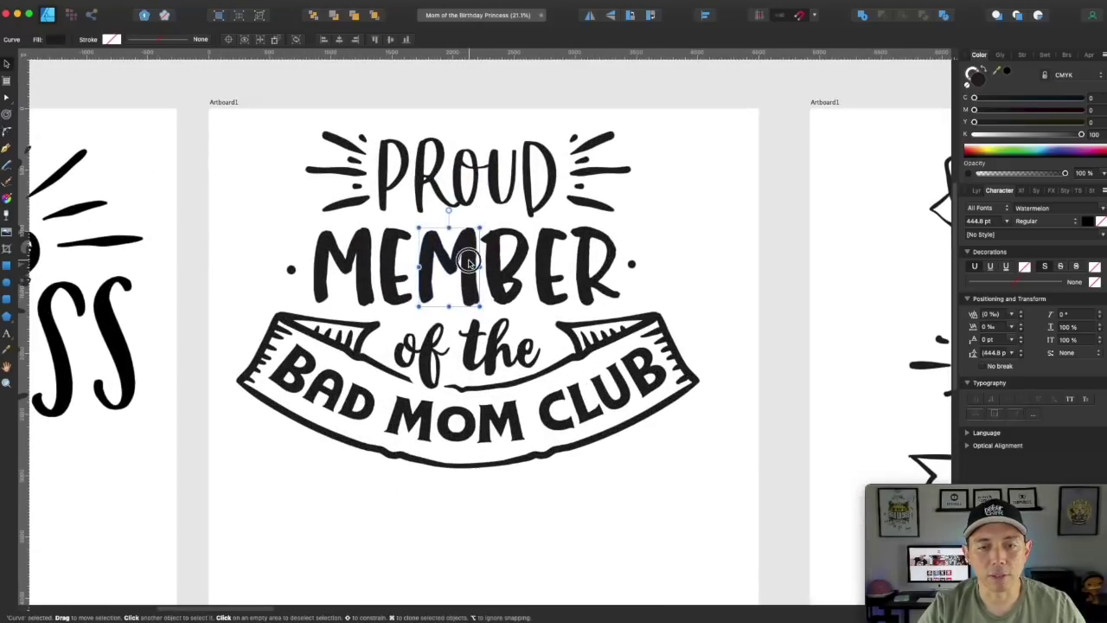
pyautogui.doubleClick(463, 259)
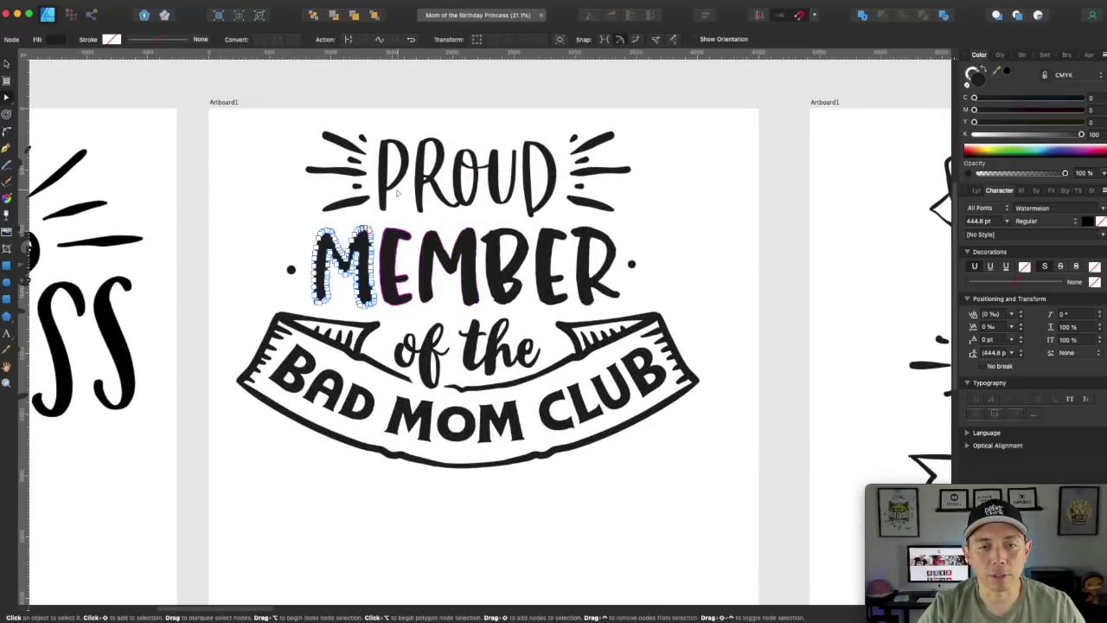
pyautogui.click(399, 142)
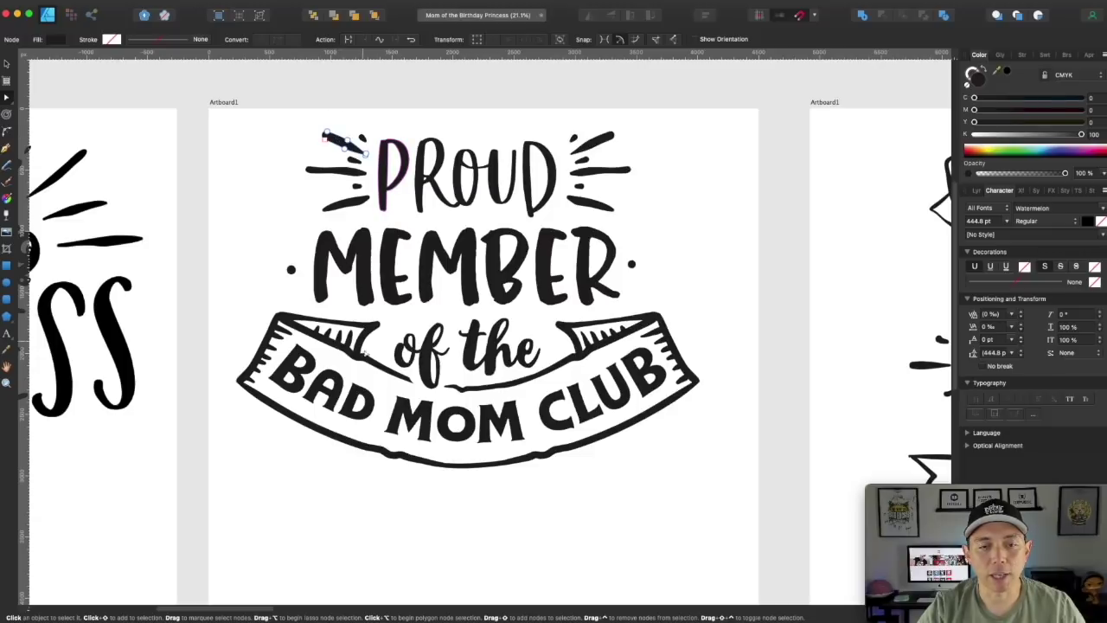
pyautogui.click(353, 402)
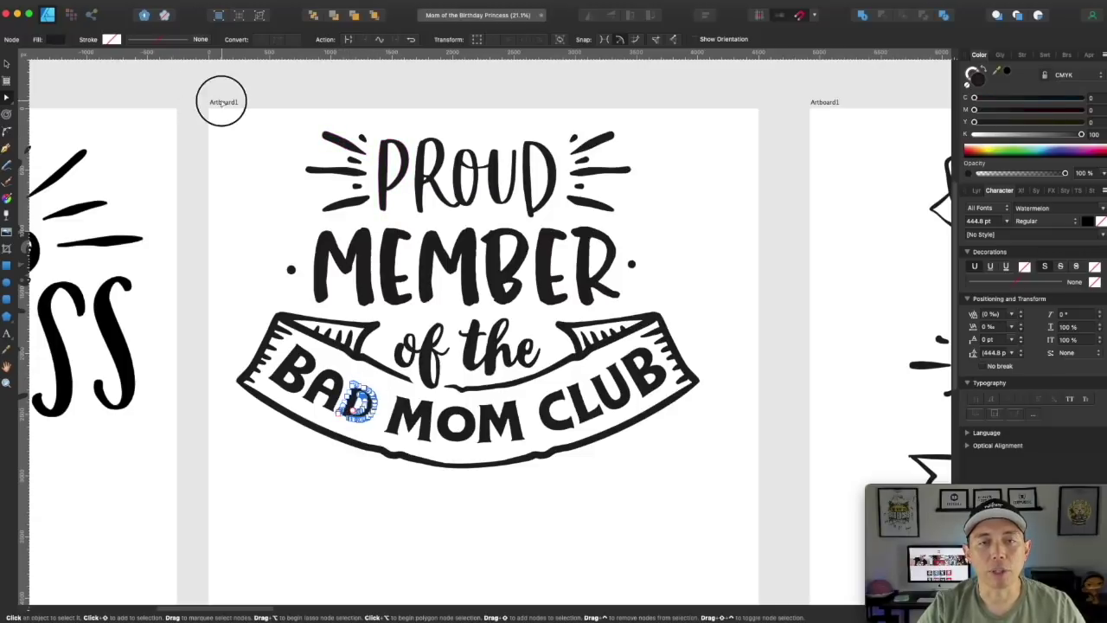
pyautogui.press('super+d')
pyautogui.click(6, 66)
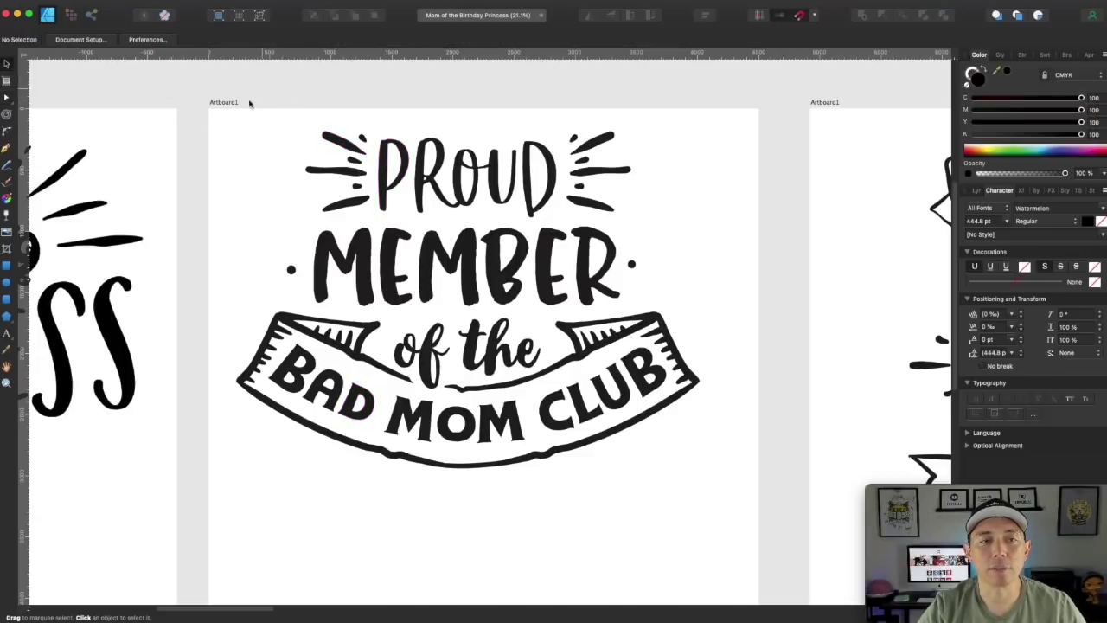
# Step: Select the entire Proud Member of the Bad Mom Club design and set its cyan, magenta and yellow values to 100
pyautogui.moveTo(207, 78); pyautogui.dragTo(729, 530)
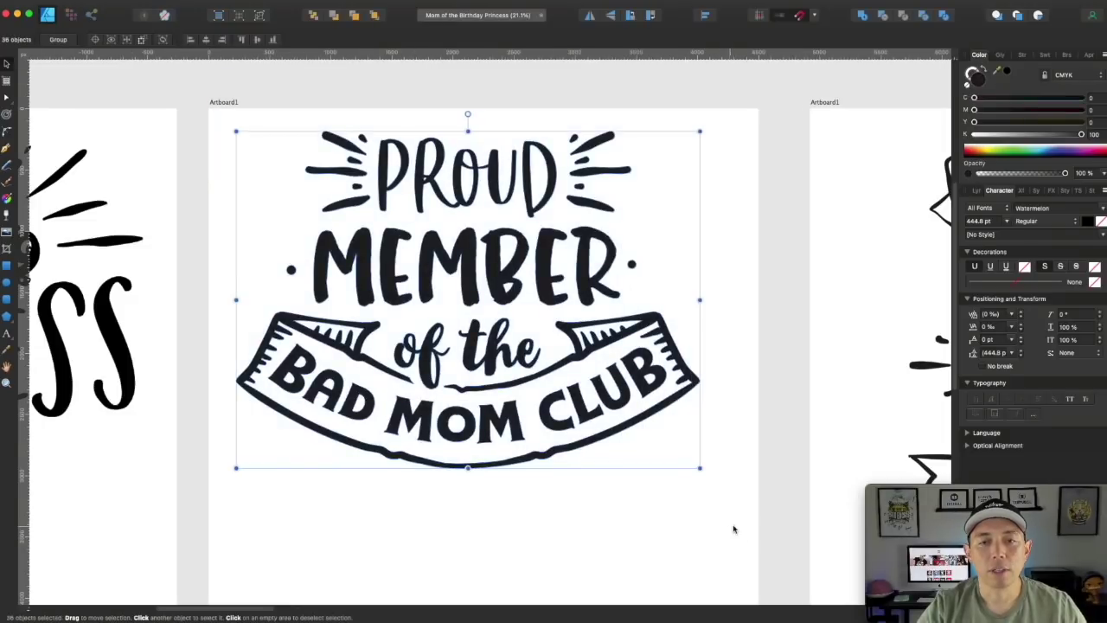
pyautogui.click(1082, 122)
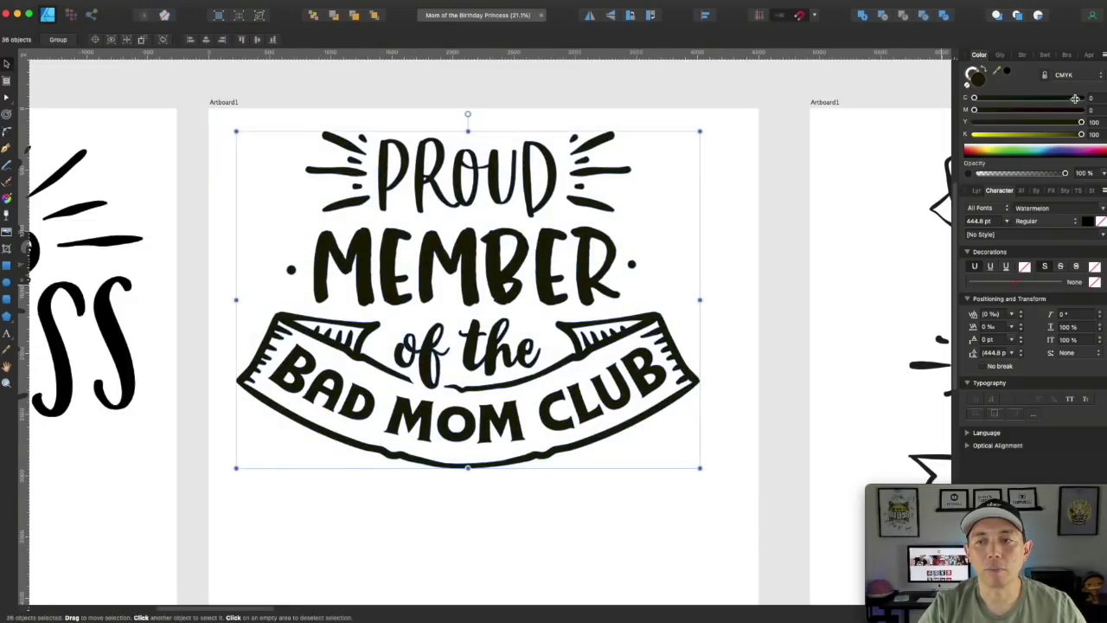
pyautogui.click(1081, 98)
pyautogui.click(1081, 110)
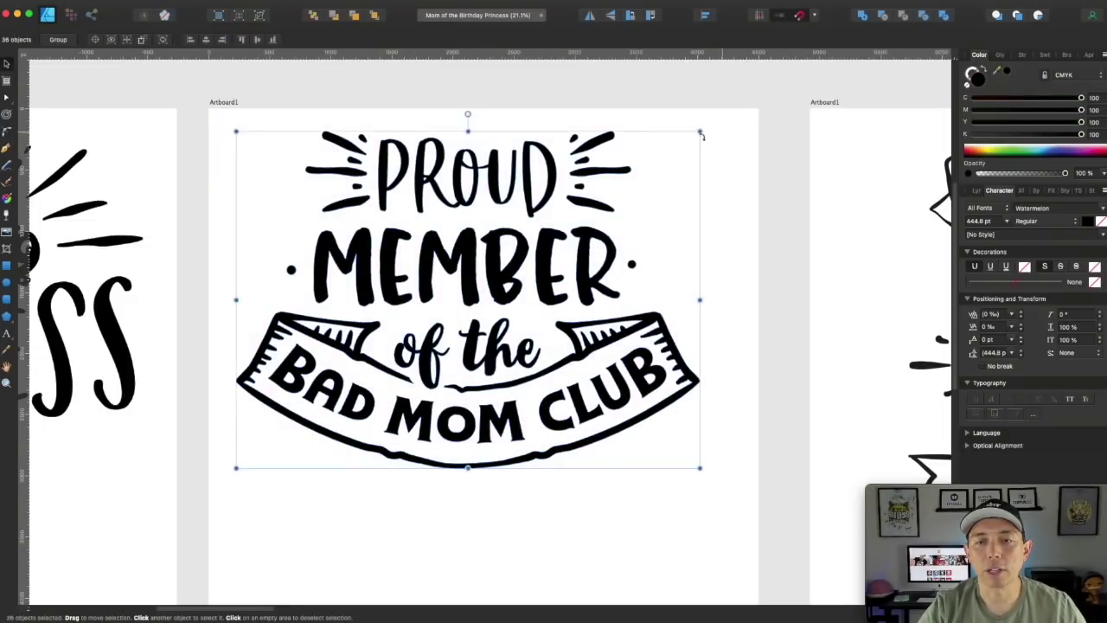
# Step: Select all of the Treat Me Like a Lady design and set its cyan, magenta and yellow values to 100
pyautogui.click(764, 112)
pyautogui.hscroll(10, 660, 104)
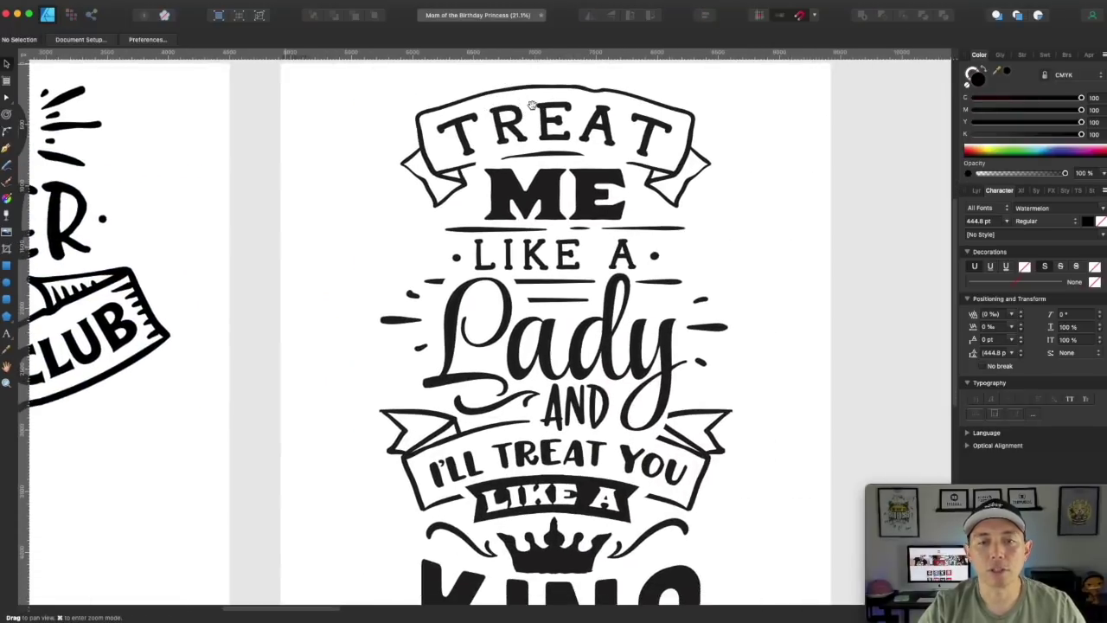
pyautogui.scroll(-3, 591, 153)
pyautogui.moveTo(433, 69); pyautogui.dragTo(732, 577)
pyautogui.click(1082, 98)
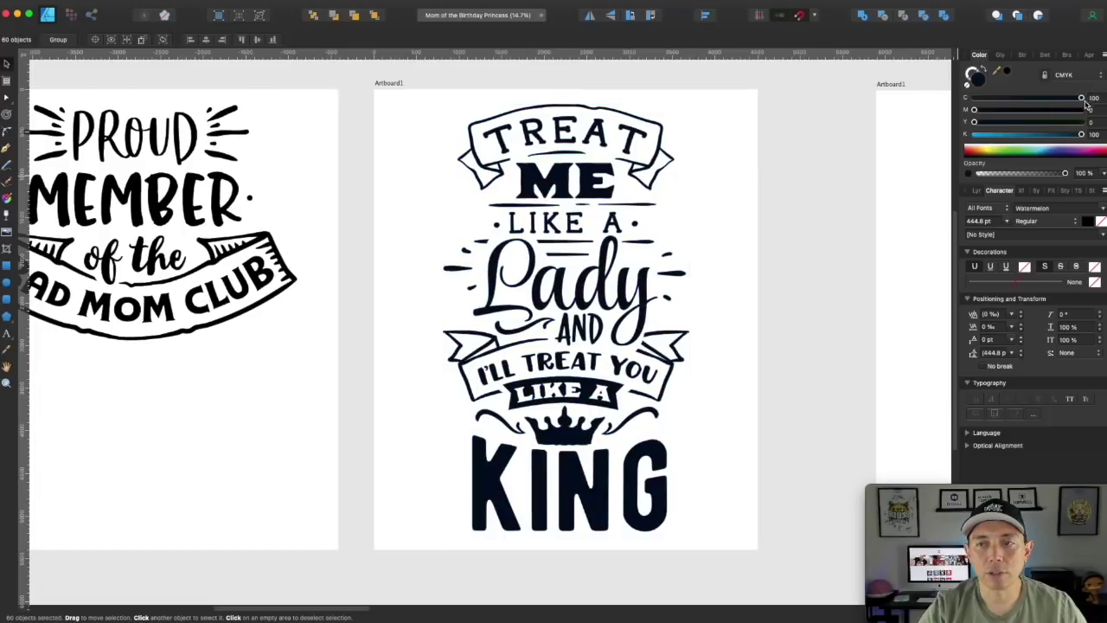
pyautogui.click(1082, 110)
pyautogui.click(1081, 122)
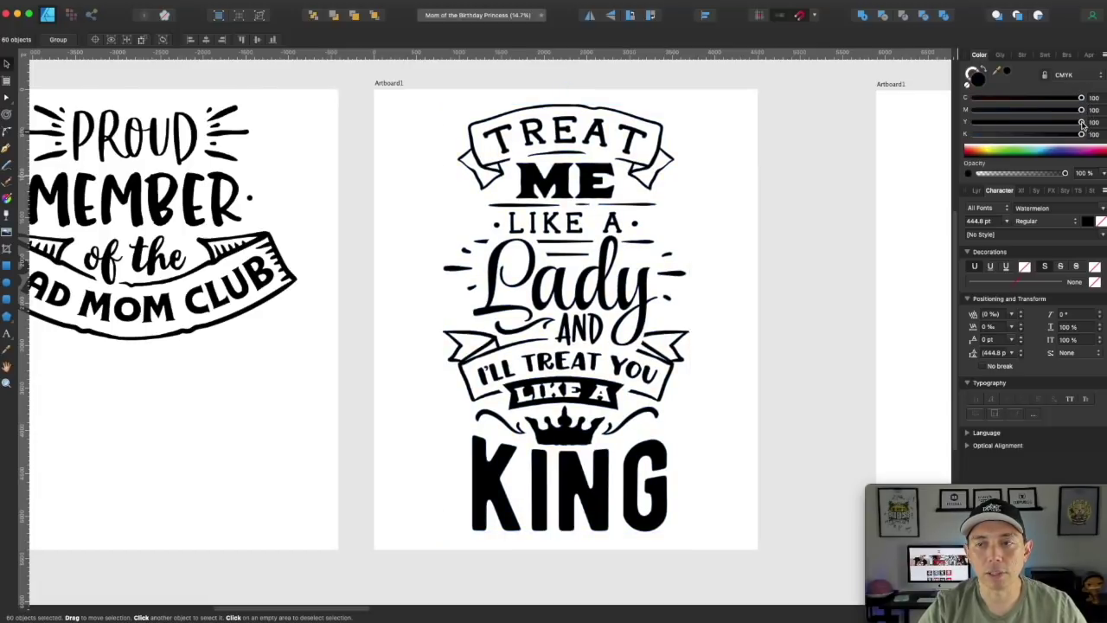
# Step: Copy the whole Princess design and paste it onto the empty artboard beyond the Treat Me Like a Lady design
pyautogui.click(826, 164)
pyautogui.hscroll(-15, 320, 160)
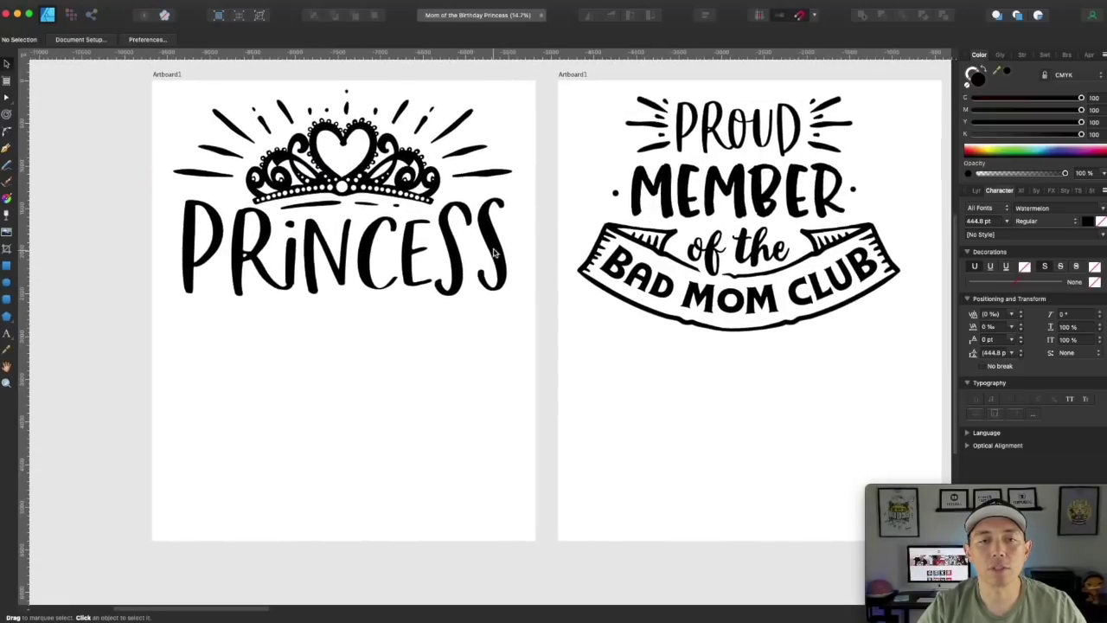
pyautogui.moveTo(113, 76); pyautogui.dragTo(532, 367)
pyautogui.press('super+c')
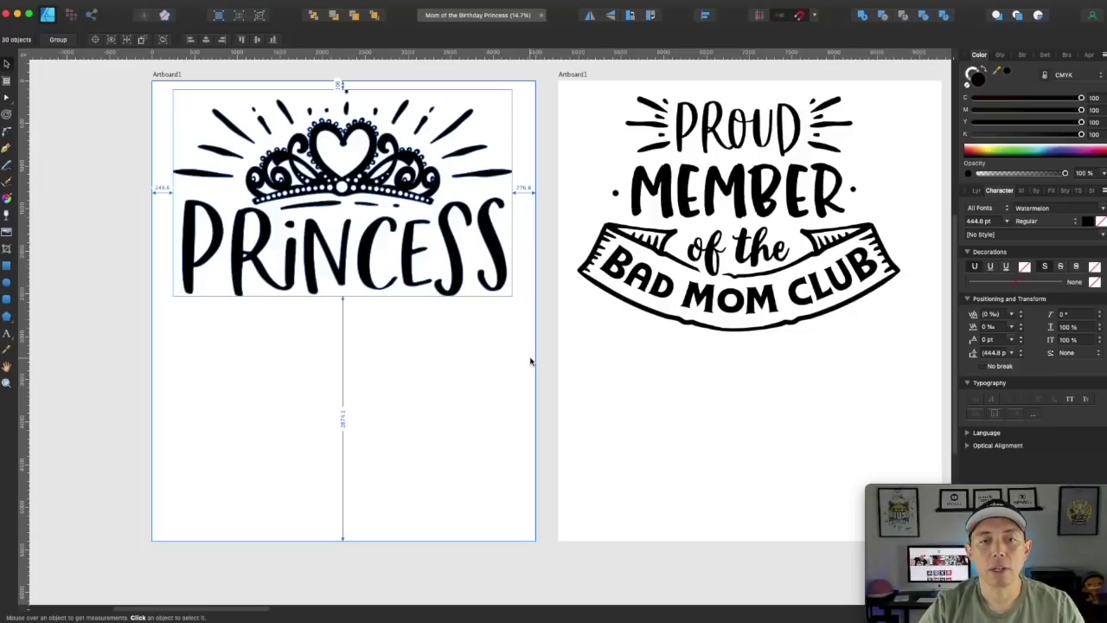
pyautogui.click(529, 359)
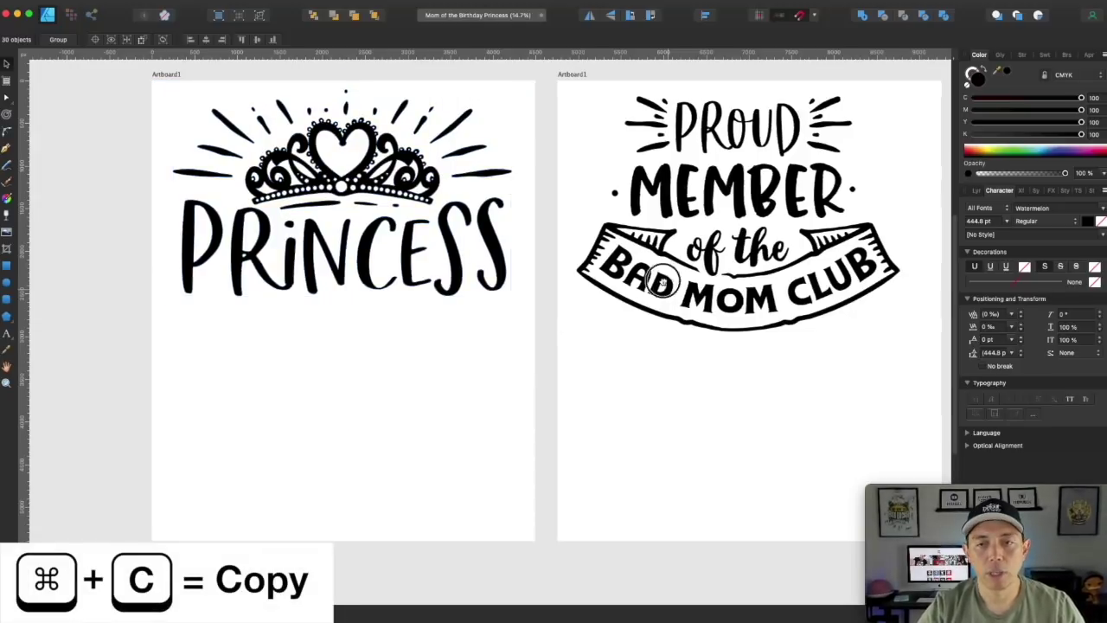
pyautogui.hscroll(15, 485, 302)
pyautogui.hscroll(5, 485, 302)
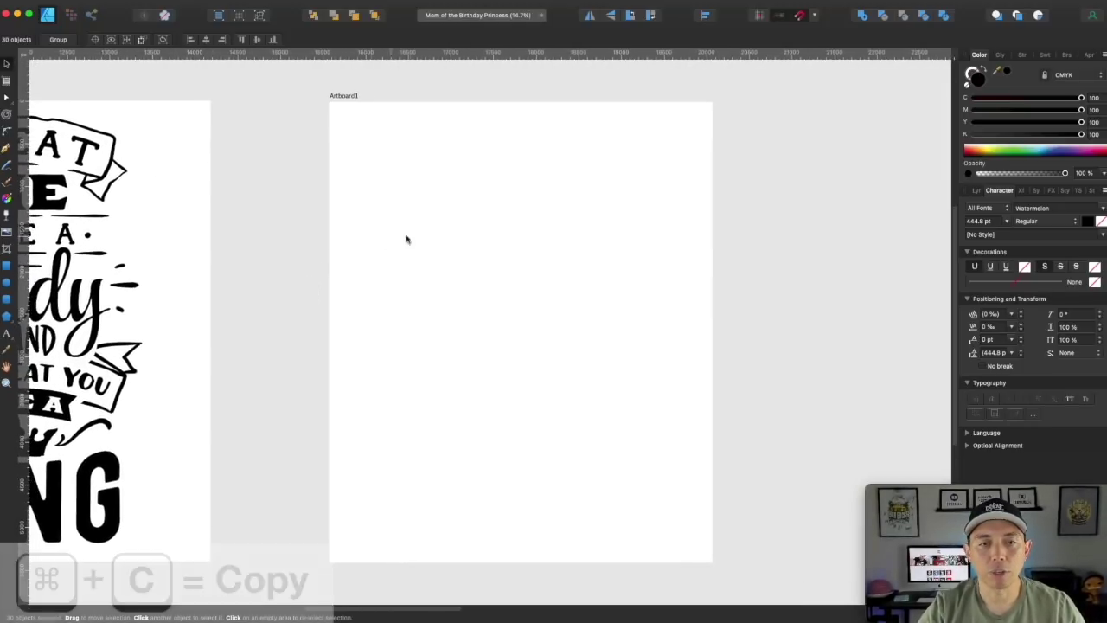
pyautogui.click(378, 141)
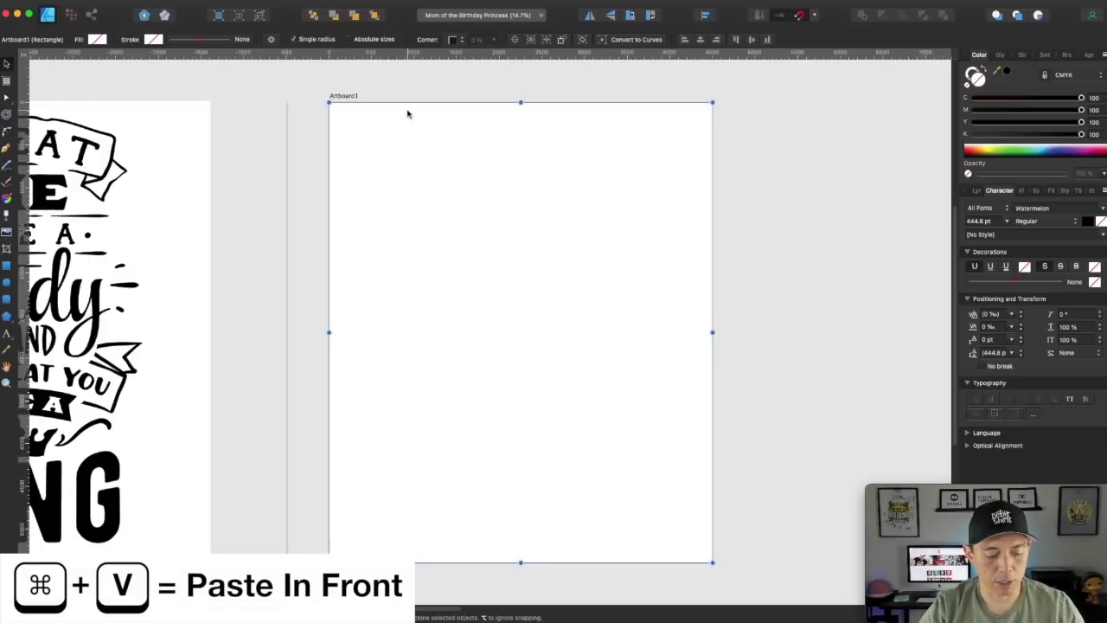
pyautogui.press('super+v')
pyautogui.click(739, 257)
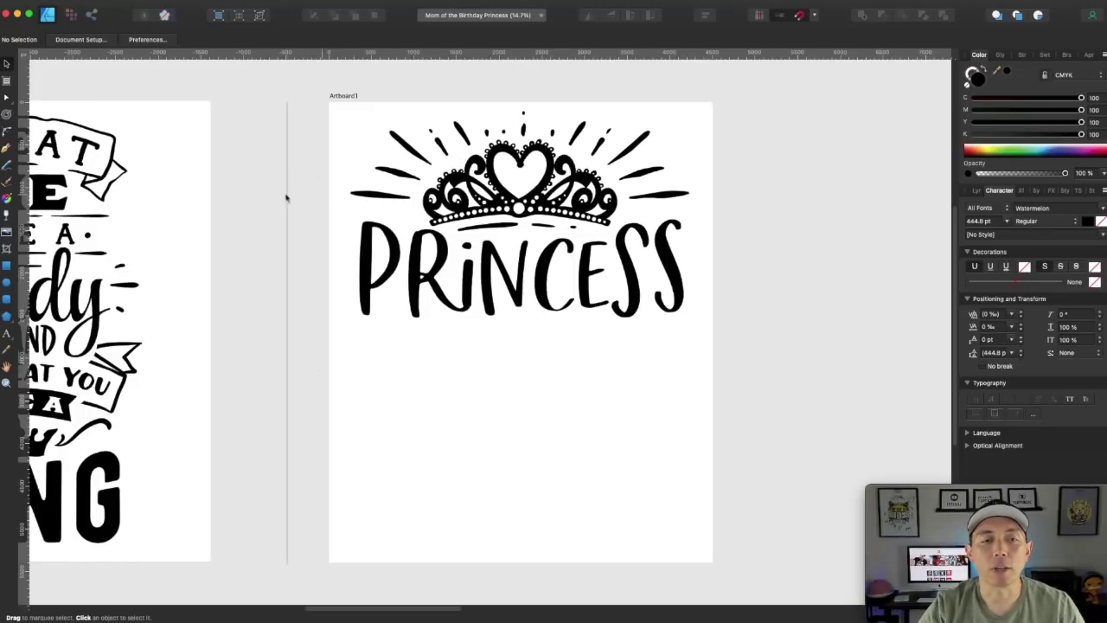
# Step: Move the copied PRINCESS lettering to the bottom of its artboard, leaving the small lines under the crown, and group the letters
pyautogui.hscroll(-10, 233, 218)
pyautogui.hscroll(-3, 429, 294)
pyautogui.scroll(-1, 428, 294)
pyautogui.hscroll(-5, 428, 294)
pyautogui.hscroll(-5, 487, 234)
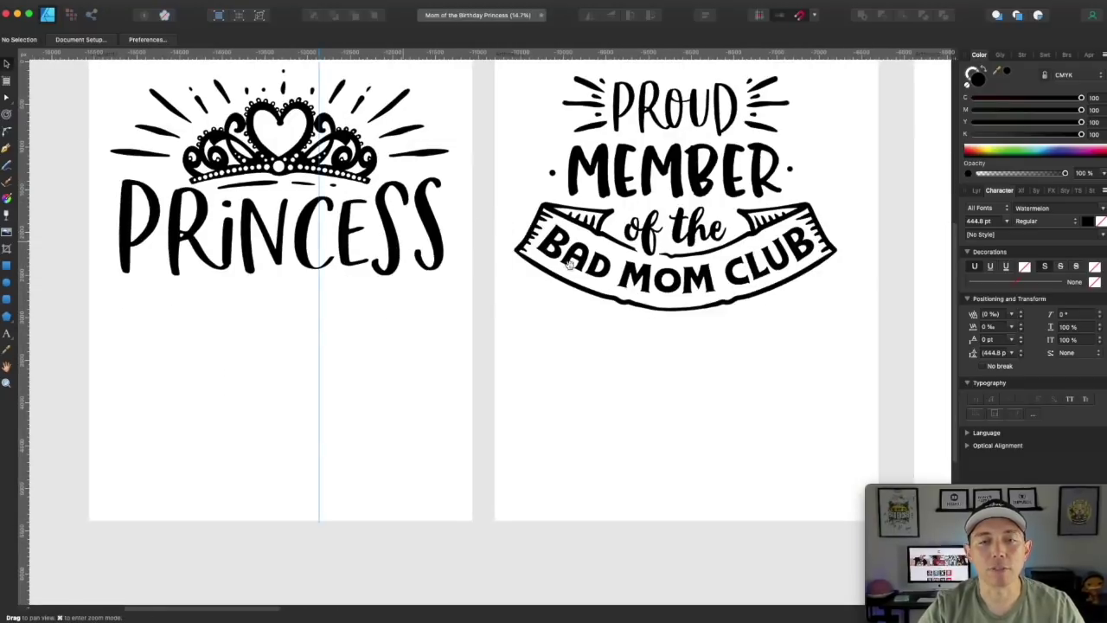
pyautogui.hscroll(12, 553, 265)
pyautogui.moveTo(705, 327); pyautogui.dragTo(278, 180)
pyautogui.keyDown('shift'); pyautogui.click(437, 190); pyautogui.keyUp('shift')
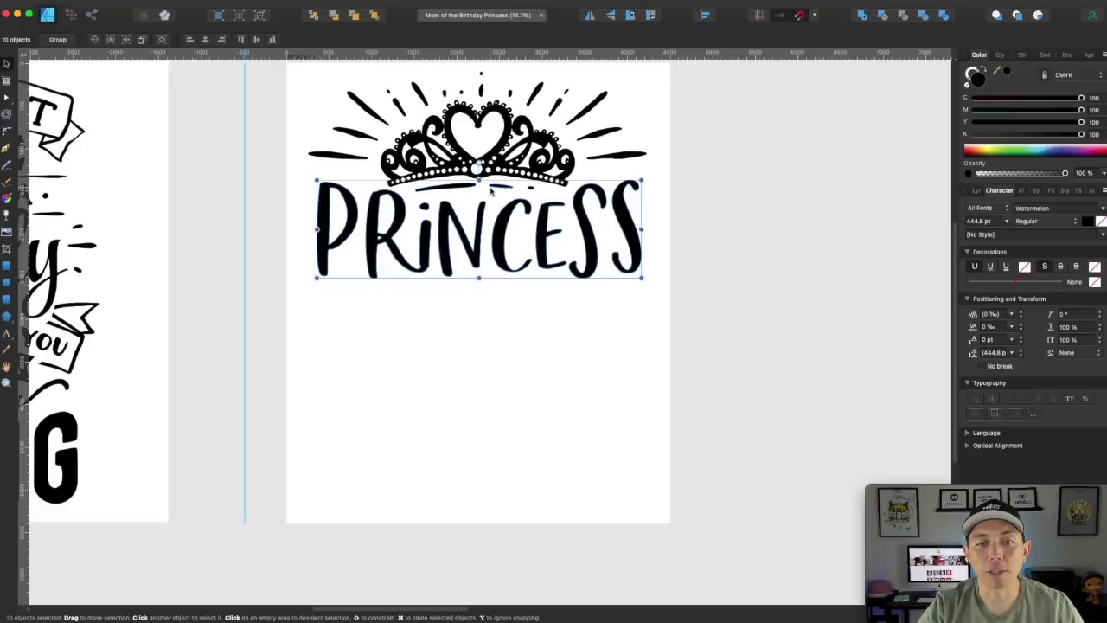
pyautogui.keyDown('shift'); pyautogui.click(495, 189); pyautogui.keyUp('shift')
pyautogui.moveTo(545, 244); pyautogui.dragTo(571, 464)
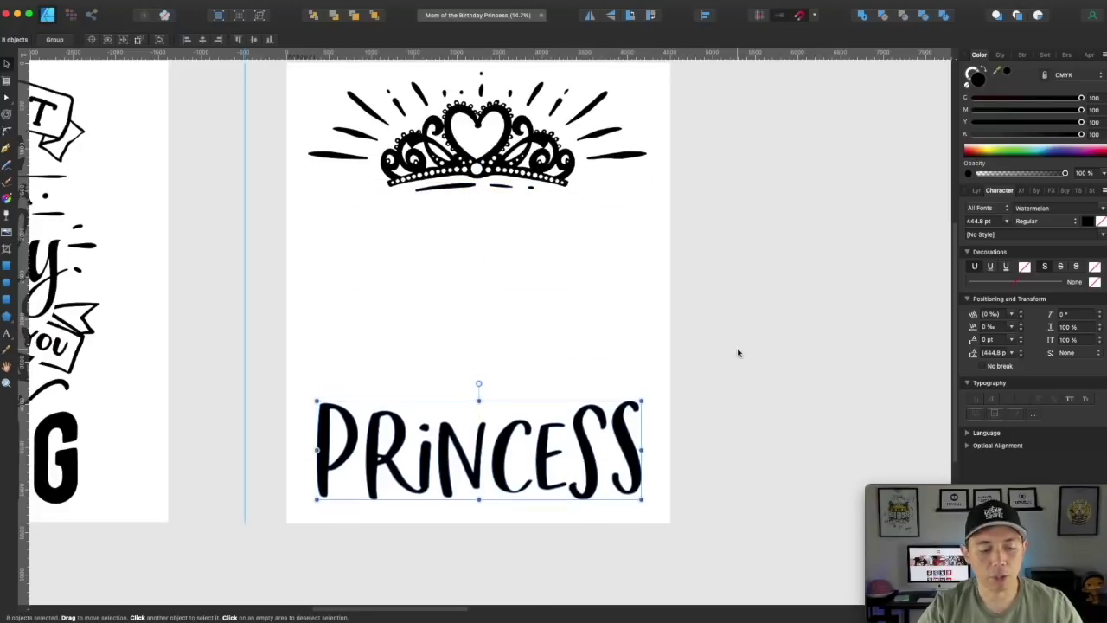
pyautogui.press('super+g')
pyautogui.click(767, 266)
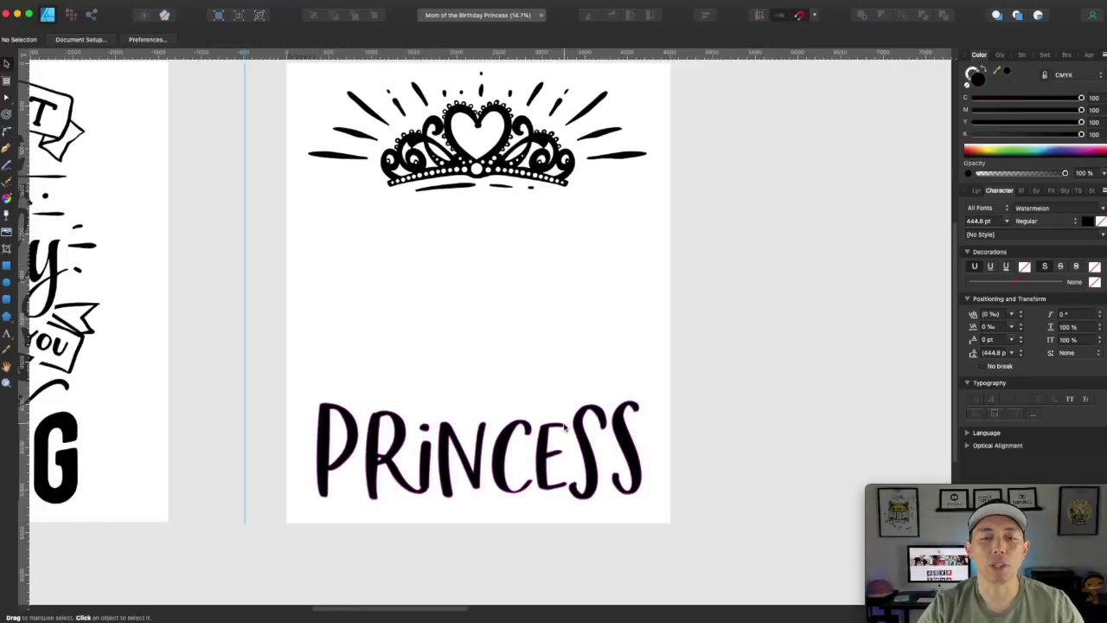
# Step: Group the crown, its surrounding rays and the small lines beneath it on the new artboard
pyautogui.scroll(2, 706, 254)
pyautogui.moveTo(707, 254); pyautogui.dragTo(255, 99)
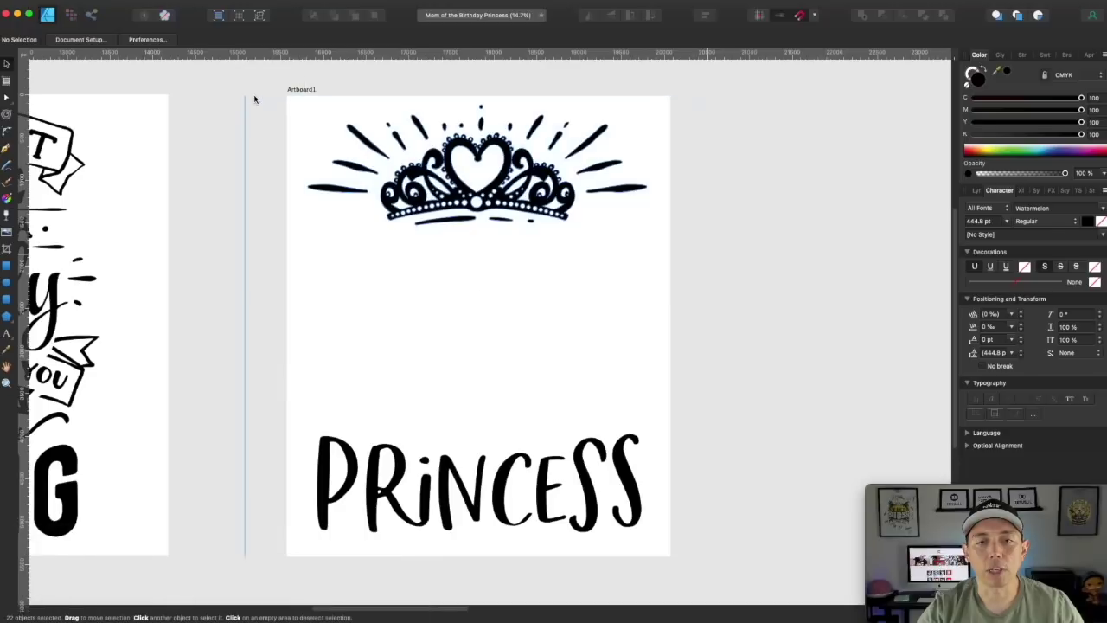
pyautogui.press('super+g')
pyautogui.click(724, 240)
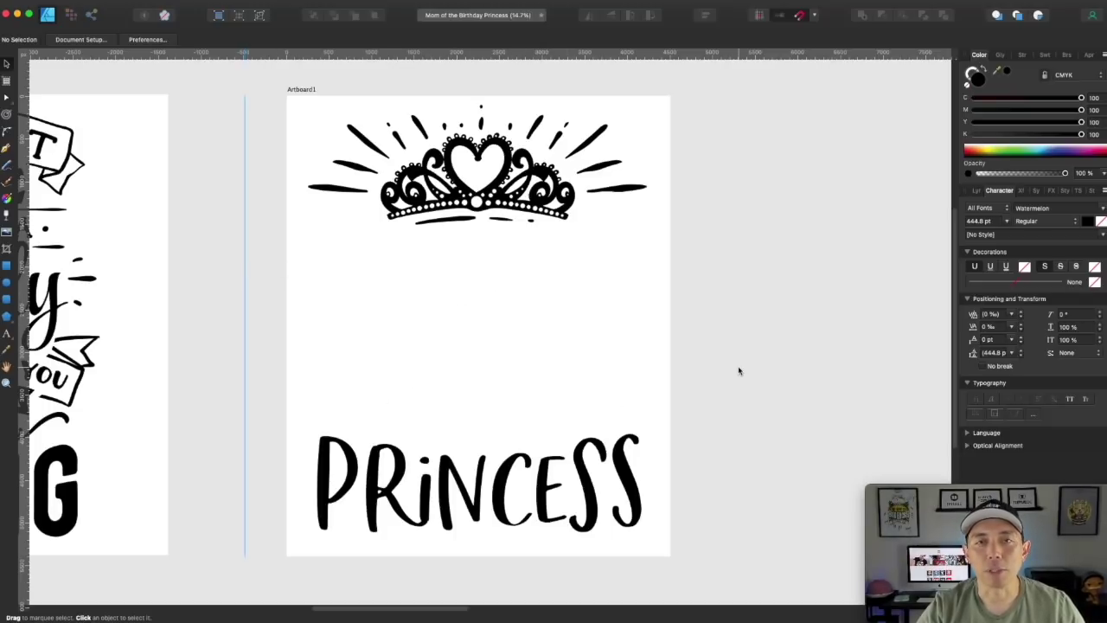
# Step: Copy the words "of the" from the Bad Mom Club design onto the new artboard and place them centred above PRINCESS
pyautogui.moveTo(227, 247); pyautogui.dragTo(621, 249)
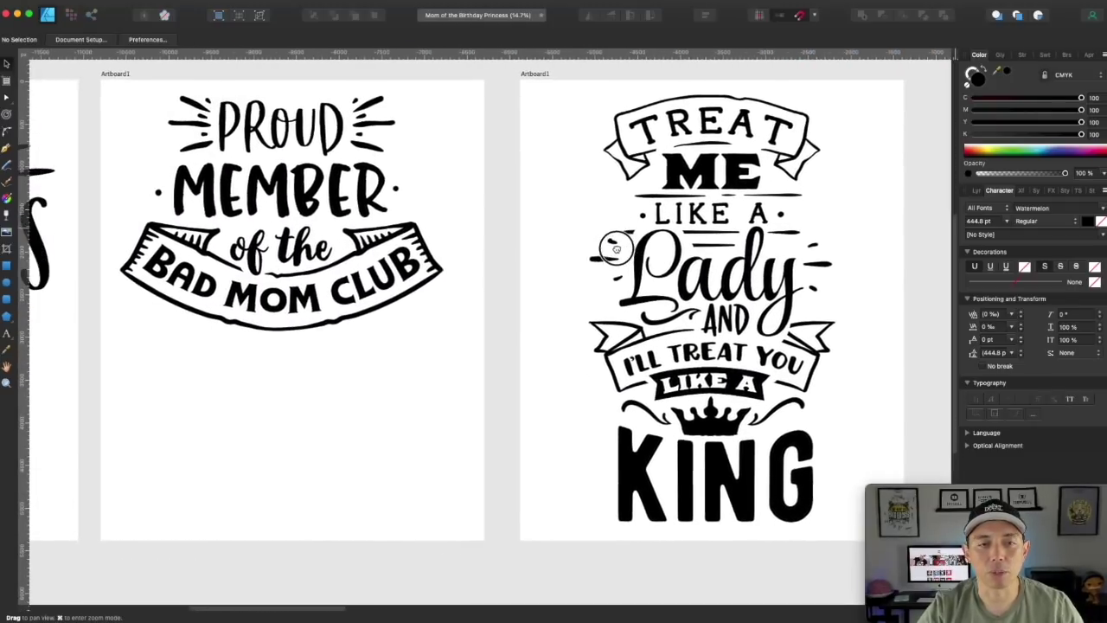
pyautogui.click(262, 257)
pyautogui.keyDown('shift'); pyautogui.click(314, 254); pyautogui.keyUp('shift')
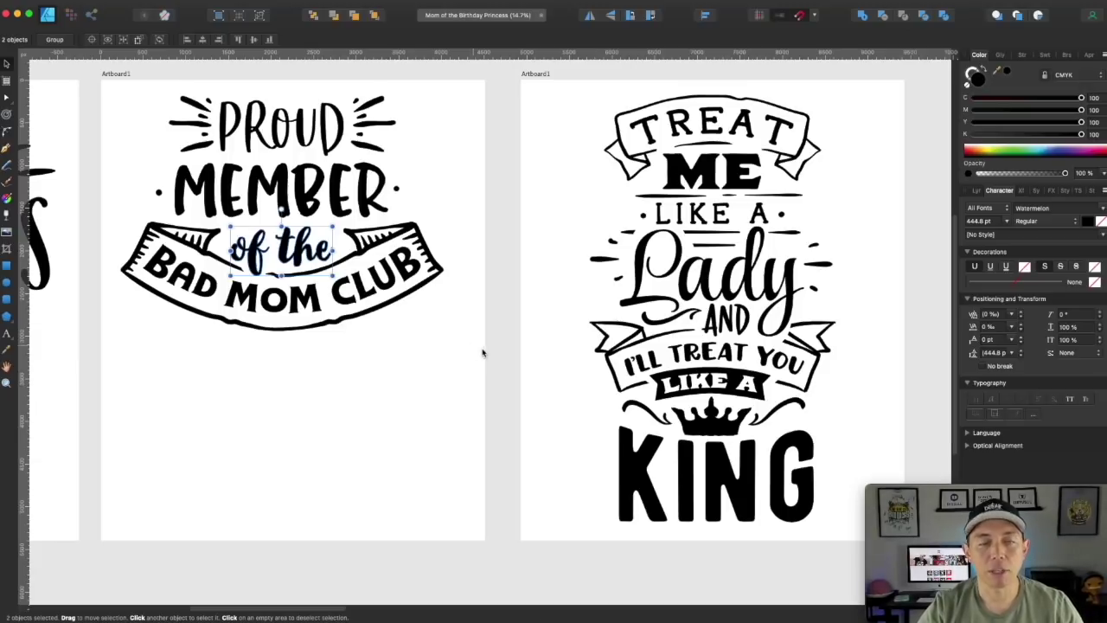
pyautogui.hscroll(10, 473, 346)
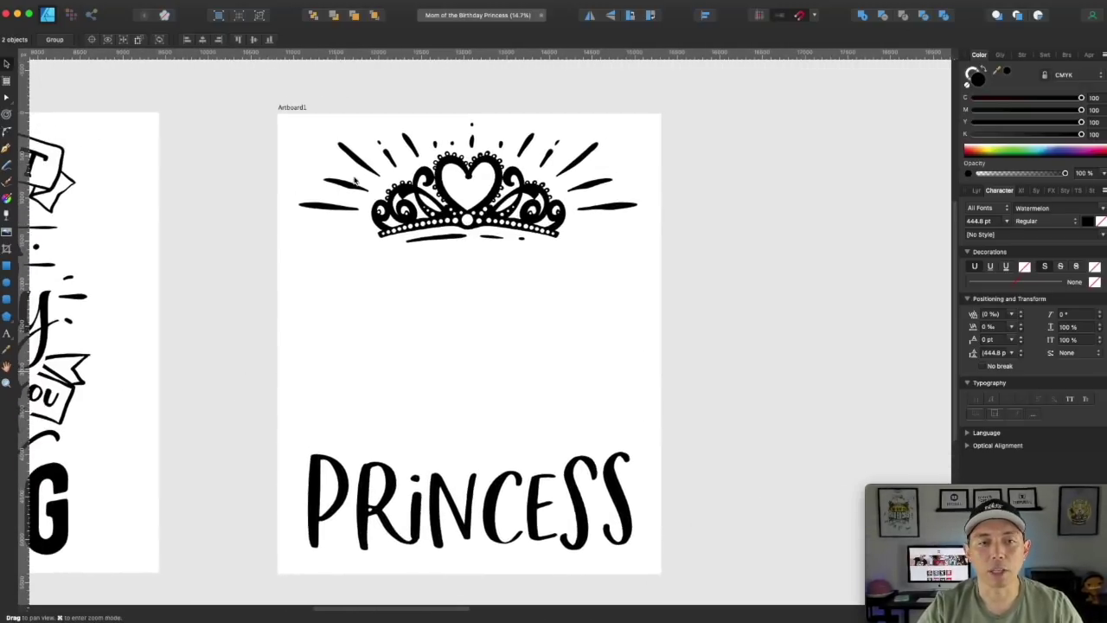
pyautogui.click(282, 106)
pyautogui.press('super+v')
pyautogui.moveTo(463, 289); pyautogui.dragTo(476, 391)
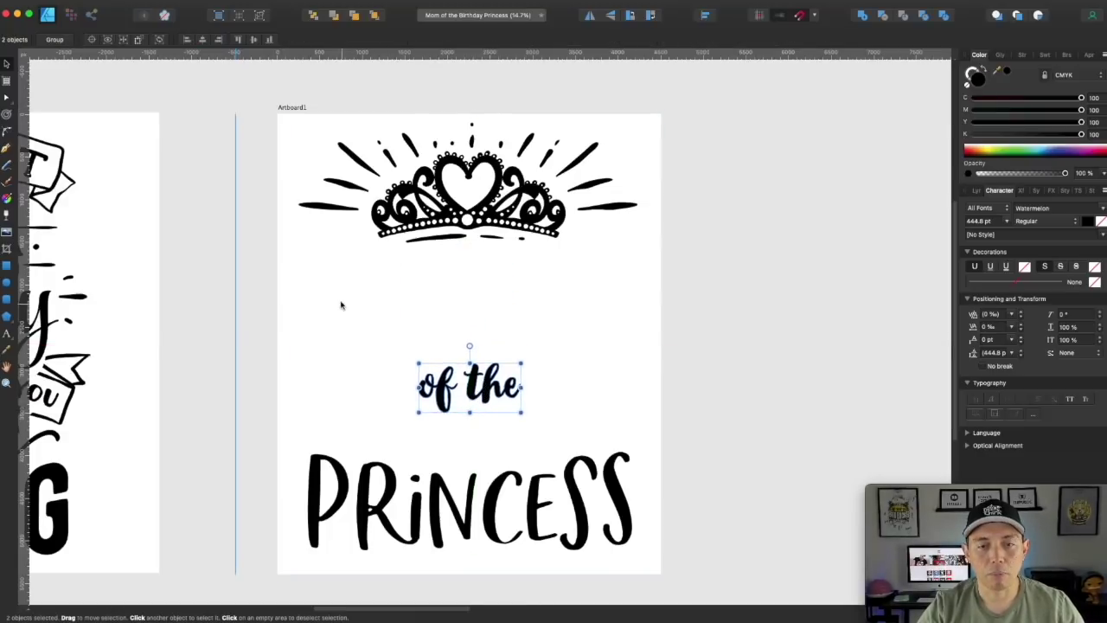
pyautogui.click(277, 299)
# Step: Copy the ray accents beside PROUD in the Bad Mom Club design and place them on both sides of "of the" on the new artboard
pyautogui.hscroll(-10, 576, 250)
pyautogui.hscroll(-5, 666, 257)
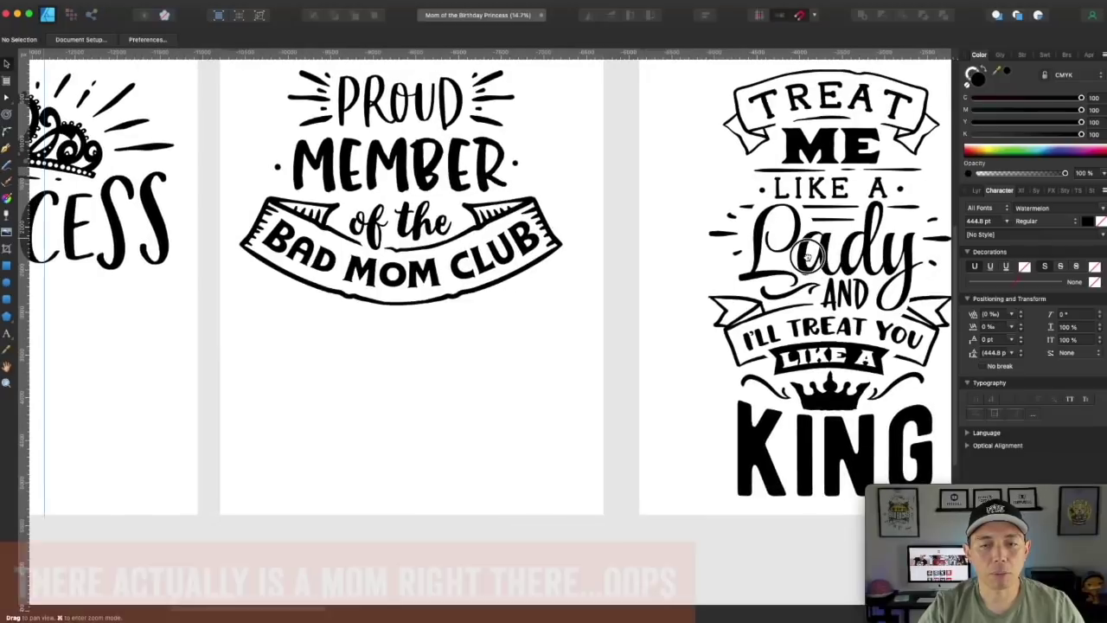
pyautogui.hscroll(10, 606, 260)
pyautogui.hscroll(-4, 542, 275)
pyautogui.hscroll(-5, 542, 274)
pyautogui.scroll(2, 542, 275)
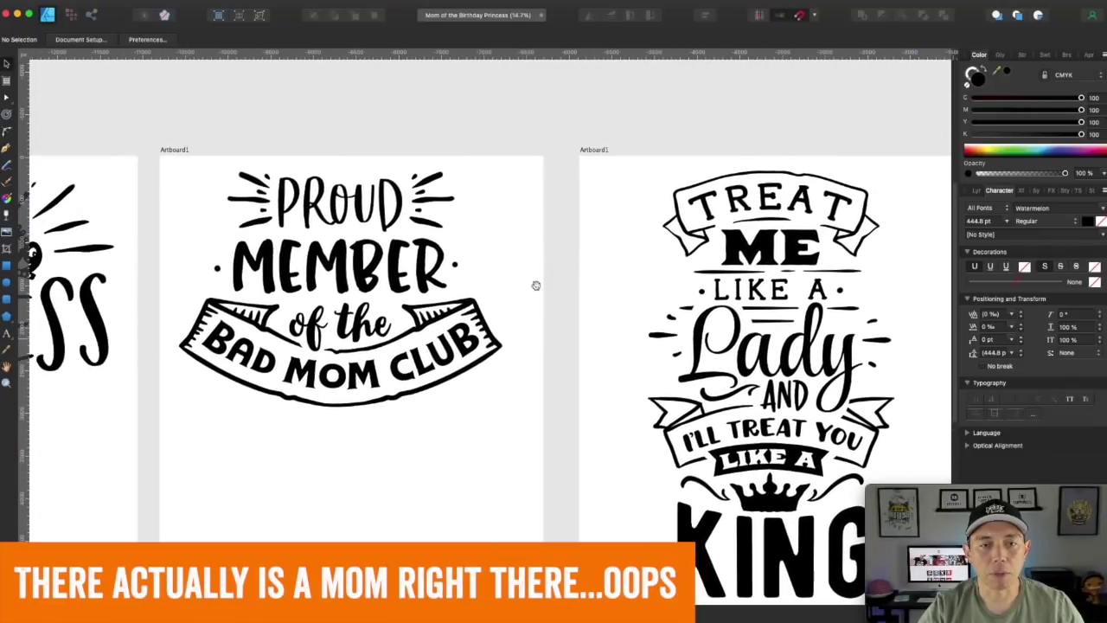
pyautogui.moveTo(193, 128); pyautogui.dragTo(294, 253)
pyautogui.moveTo(474, 136); pyautogui.dragTo(403, 249)
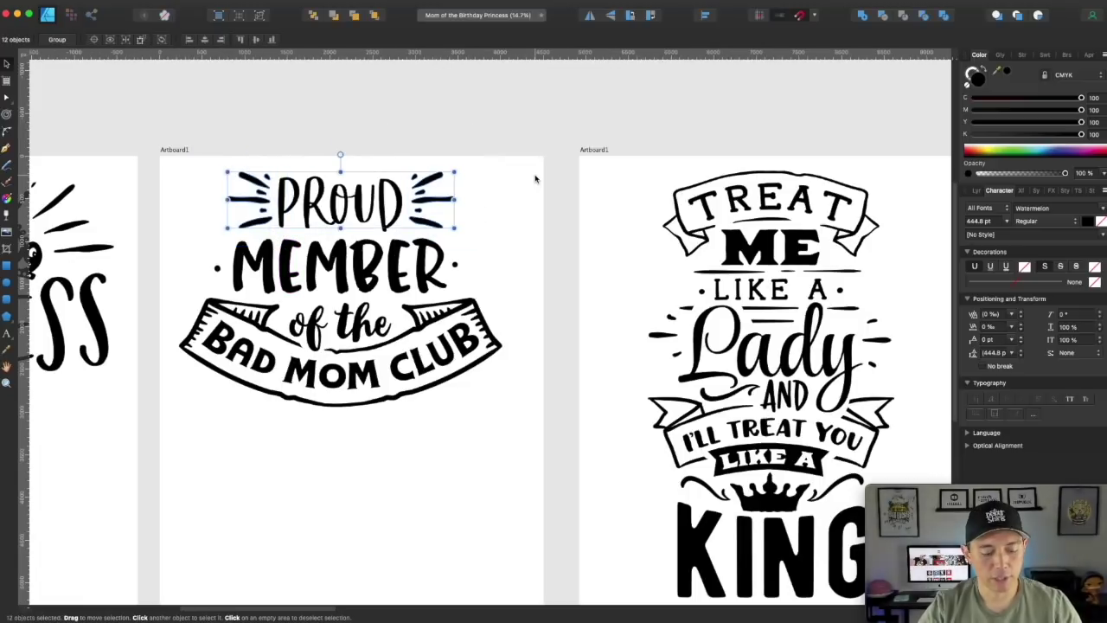
pyautogui.hscroll(10, 594, 197)
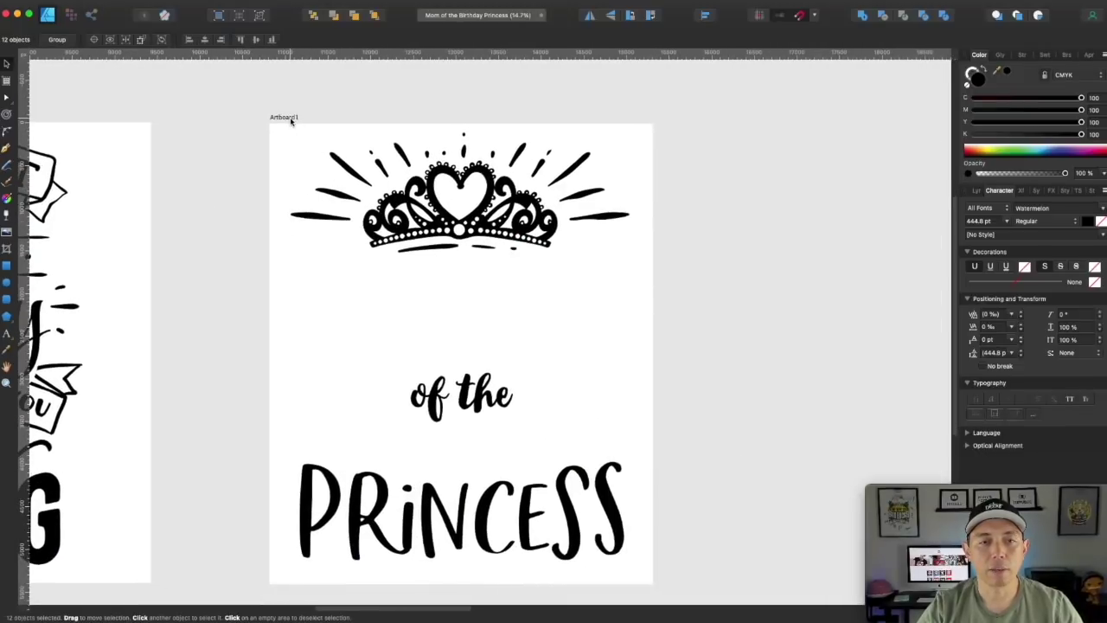
pyautogui.click(291, 118)
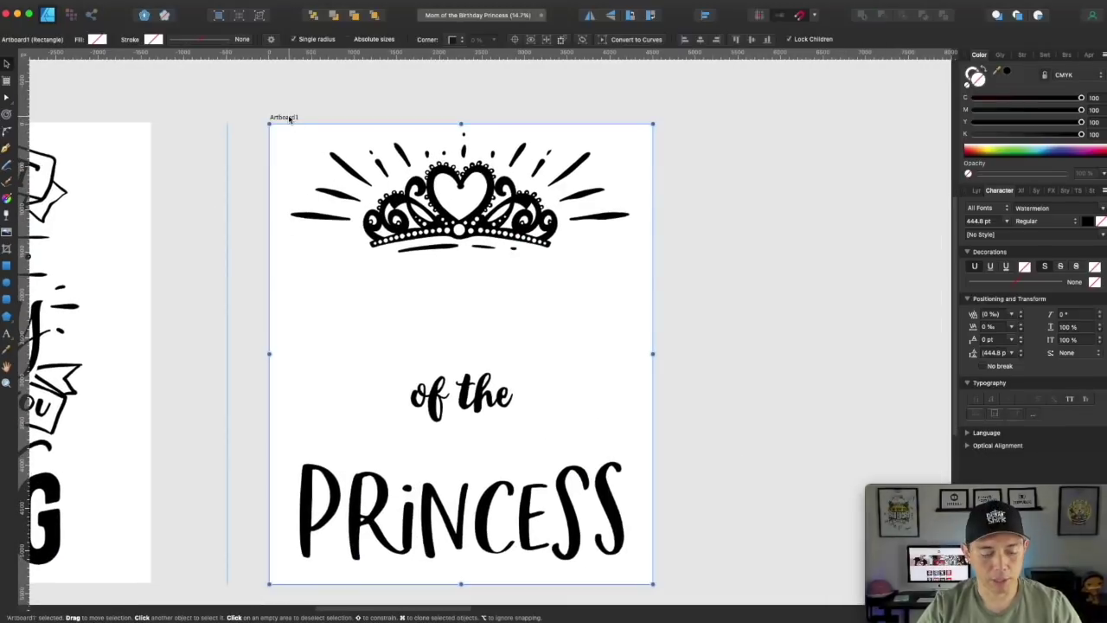
pyautogui.press('super+v')
pyautogui.moveTo(534, 162); pyautogui.dragTo(543, 386)
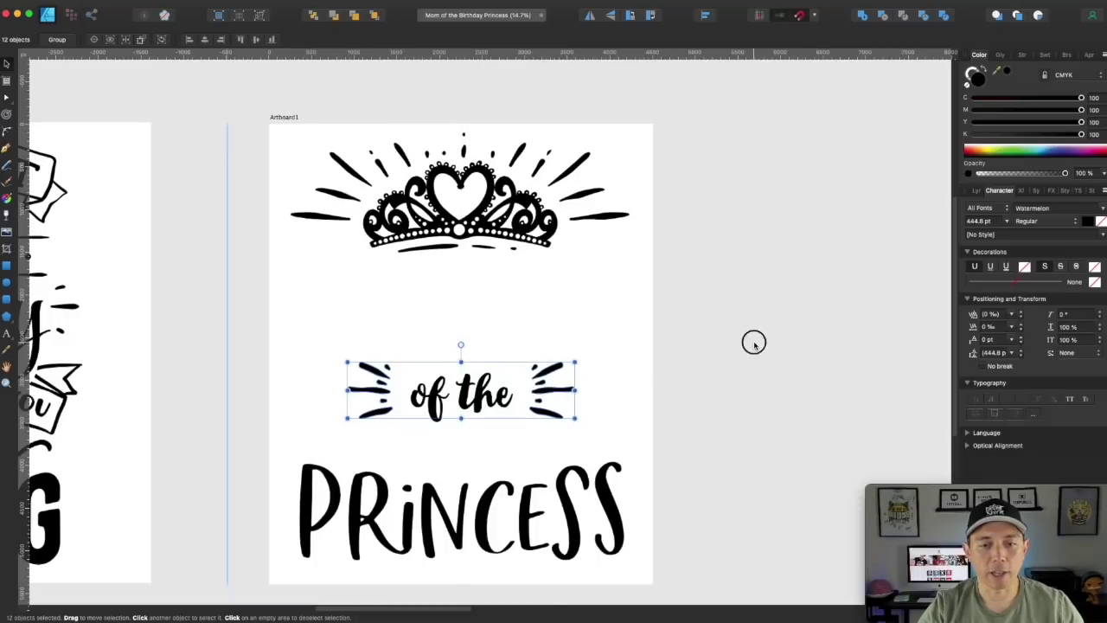
pyautogui.click(756, 346)
# Step: Add the art text "MOM" in Watermelon at 444.8 pt and place it between the crown and "of the"
pyautogui.click(8, 334)
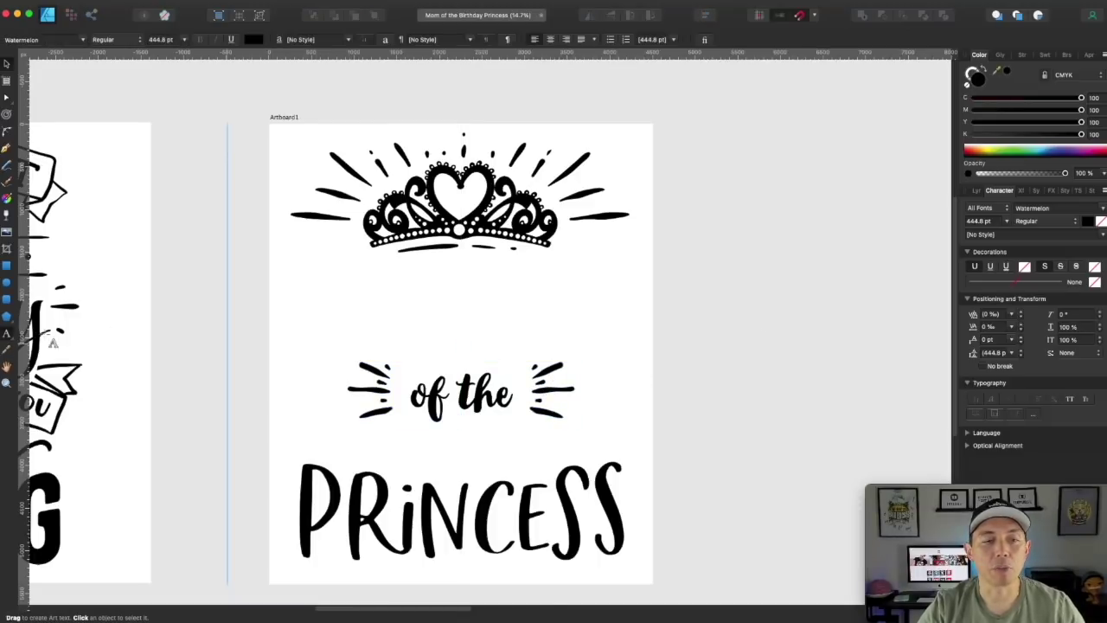
pyautogui.click(360, 318)
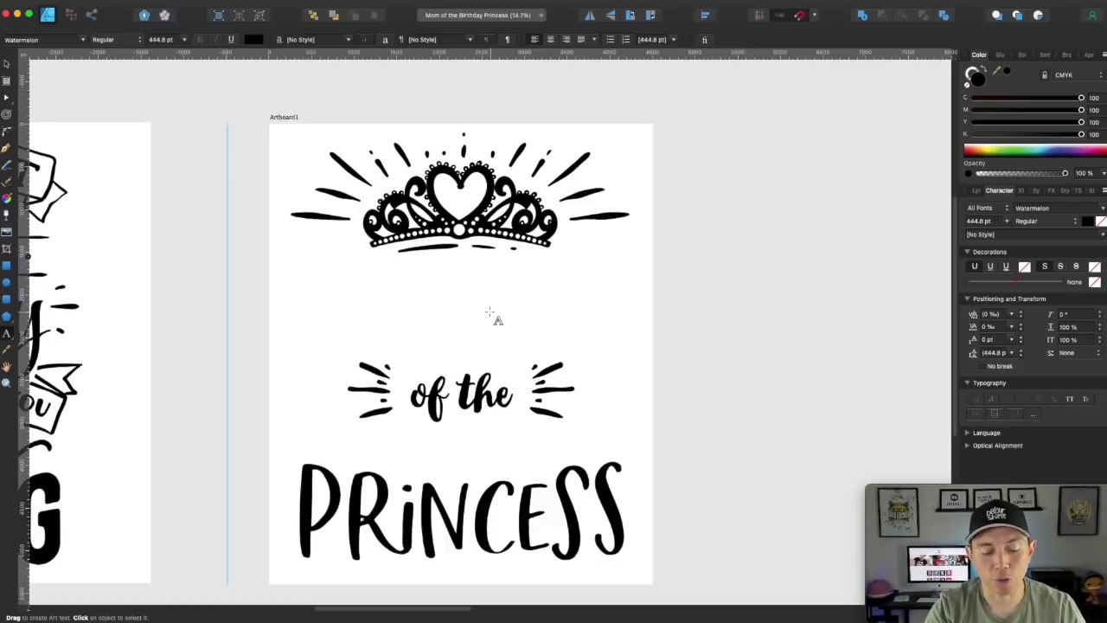
pyautogui.write('mon')
pyautogui.press('BackSpace')
pyautogui.press('BackSpace')
pyautogui.press('BackSpace')
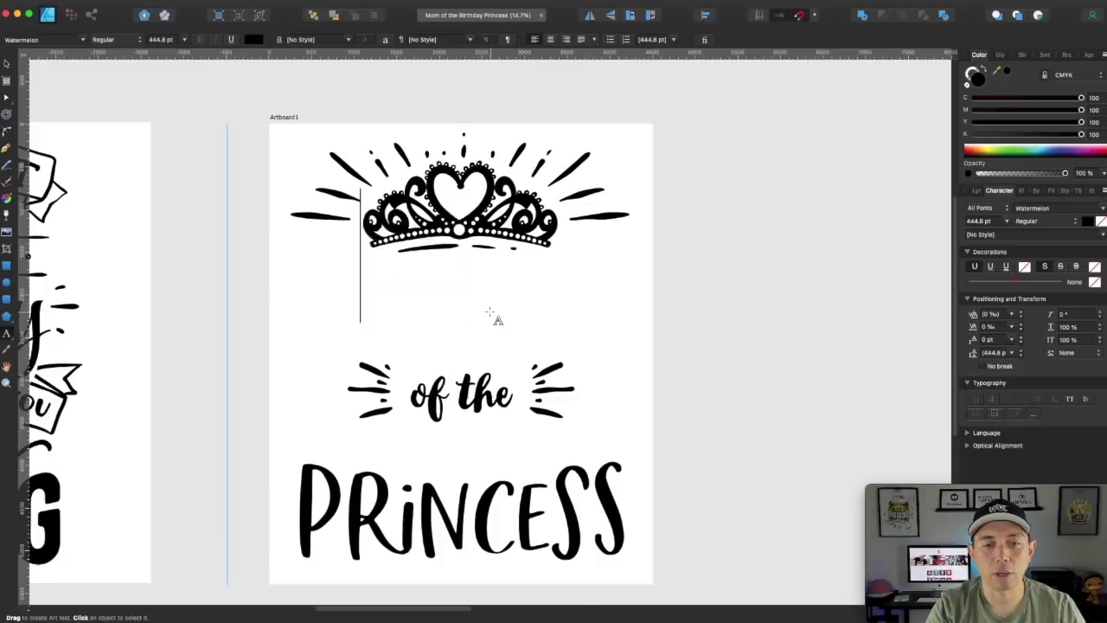
pyautogui.write('MOM')
pyautogui.press('Escape')
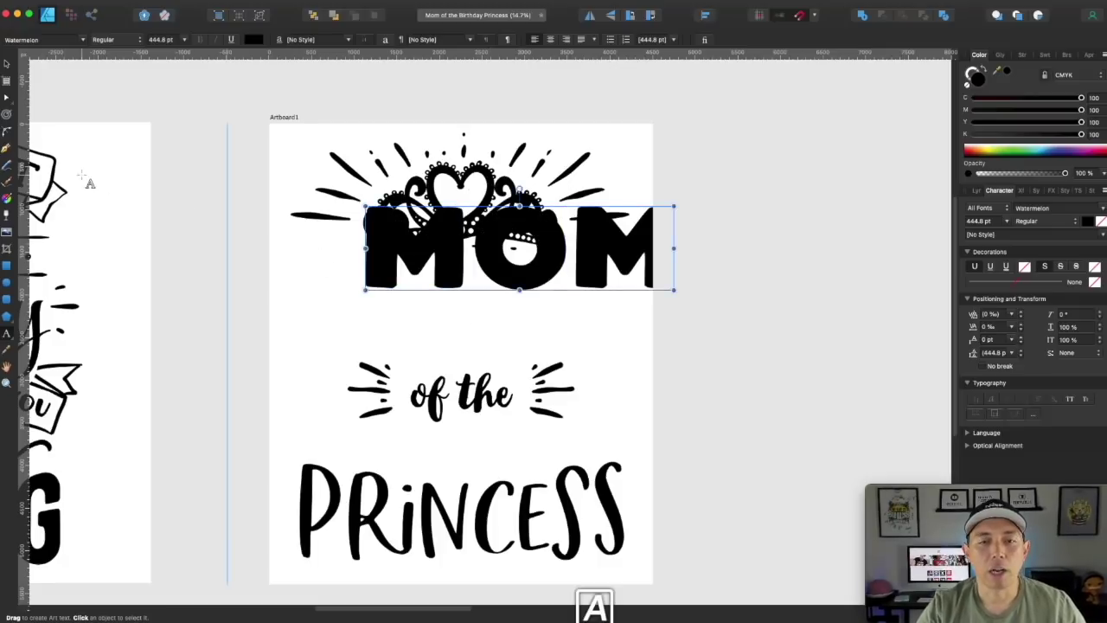
pyautogui.click(4, 67)
pyautogui.moveTo(542, 249); pyautogui.dragTo(489, 303)
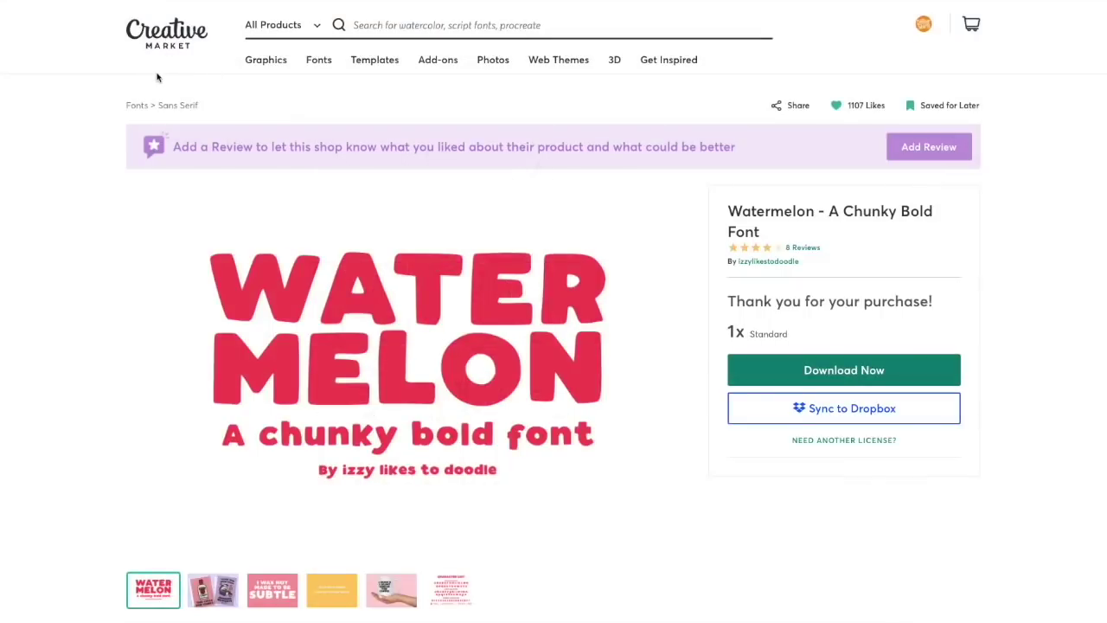
# Step: On the Creative Market page for the Watermelon chunky bold font, browse the preview images
pyautogui.click(655, 374)
pyautogui.click(657, 374)
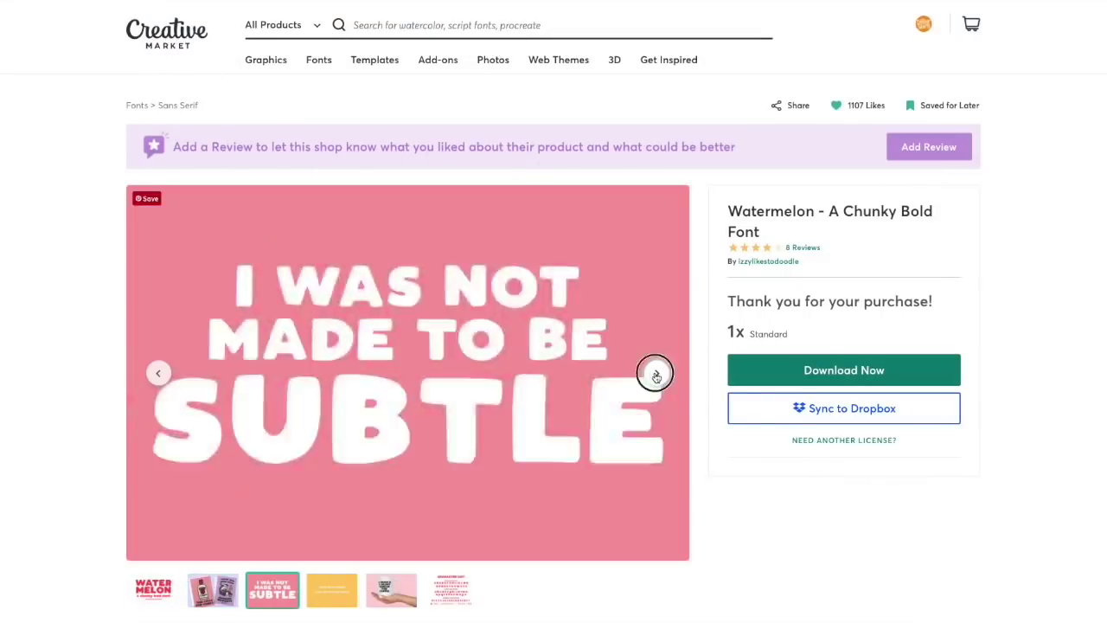
pyautogui.click(657, 374)
pyautogui.click(656, 374)
pyautogui.scroll(-5, 708, 404)
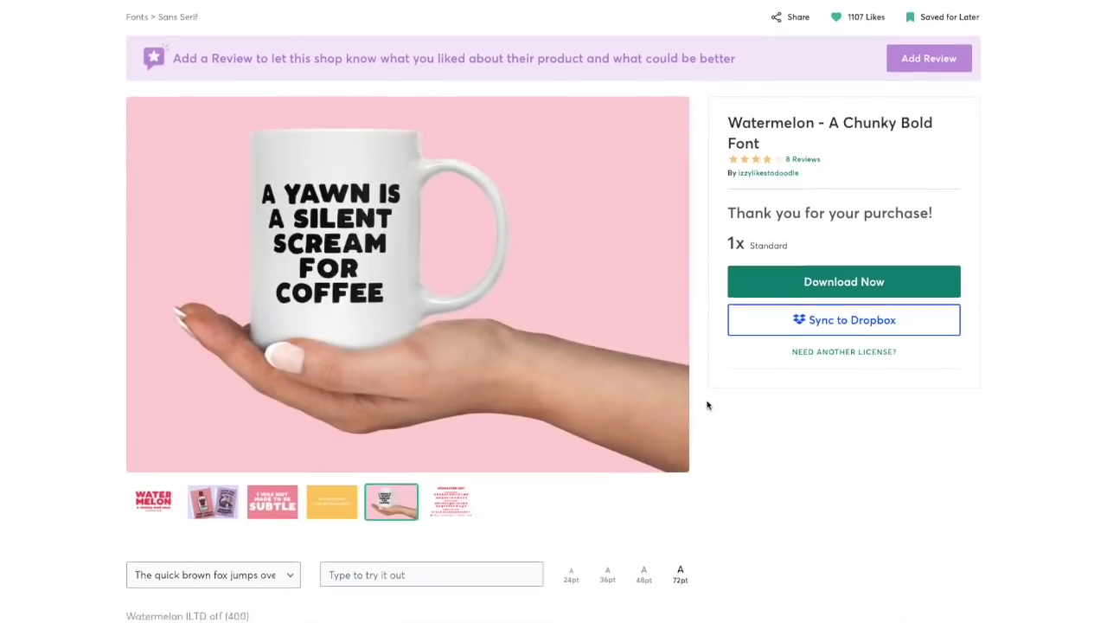
pyautogui.scroll(4, 707, 404)
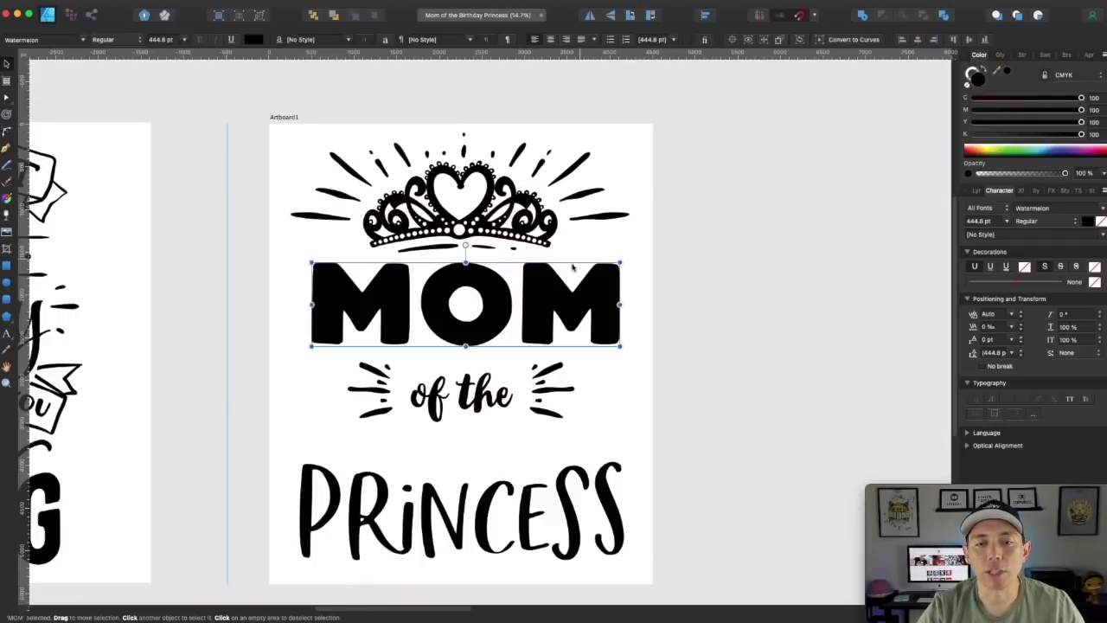
# Step: Back in Affinity Designer, move the MOM text up so it sits close beneath the crown
pyautogui.click(662, 284)
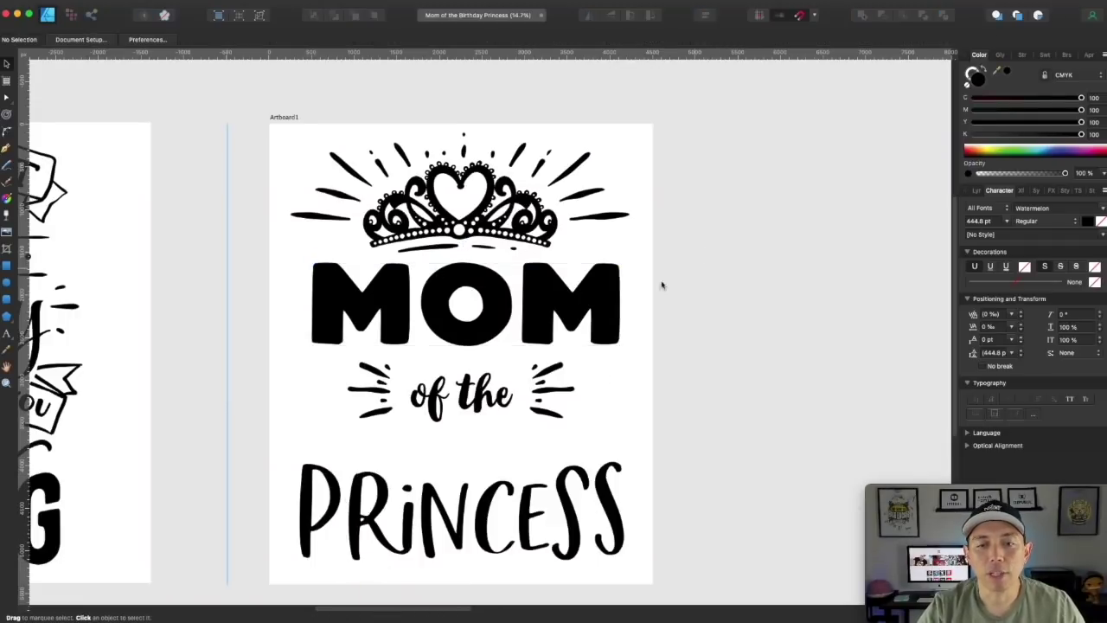
pyautogui.click(537, 303)
pyautogui.moveTo(534, 311); pyautogui.dragTo(531, 297)
pyautogui.click(756, 287)
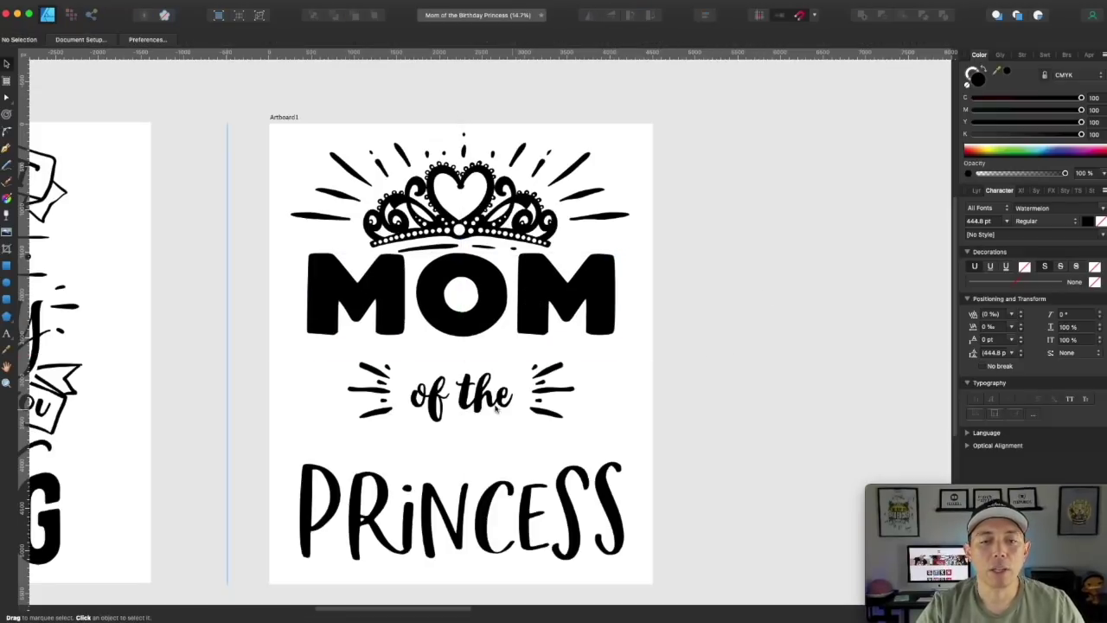
# Step: Move "of the" together with its side rays up to sit directly under MOM
pyautogui.moveTo(244, 347); pyautogui.dragTo(608, 433)
pyautogui.moveTo(547, 396); pyautogui.dragTo(548, 367)
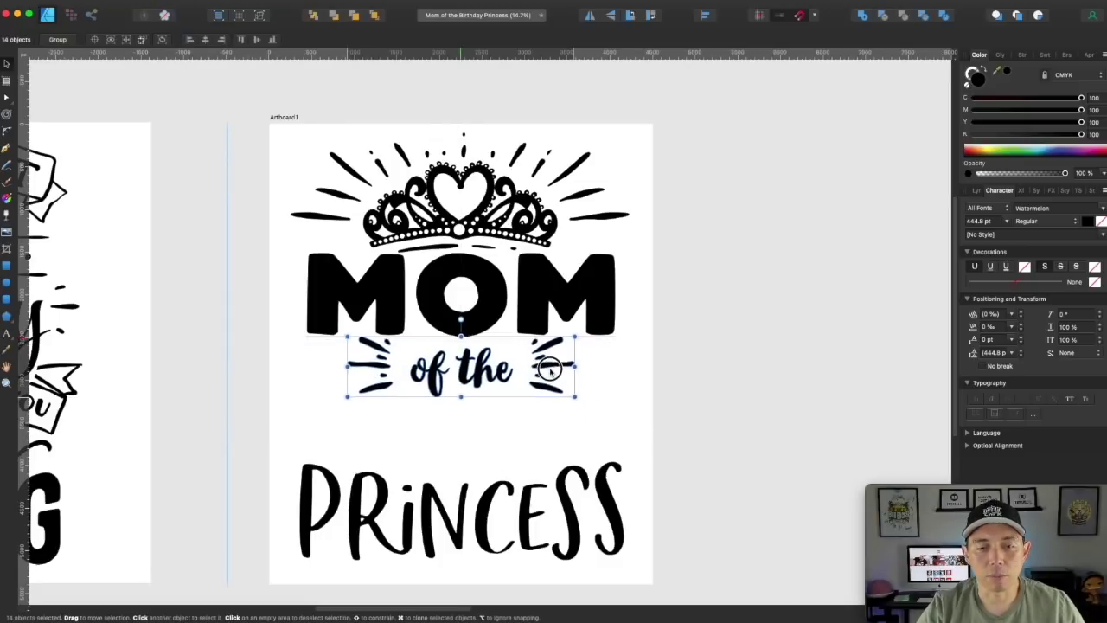
pyautogui.click(701, 372)
# Step: Duplicate the MOM text below "of the" and change the copy's wording to BIRTHDAY
pyautogui.click(475, 295)
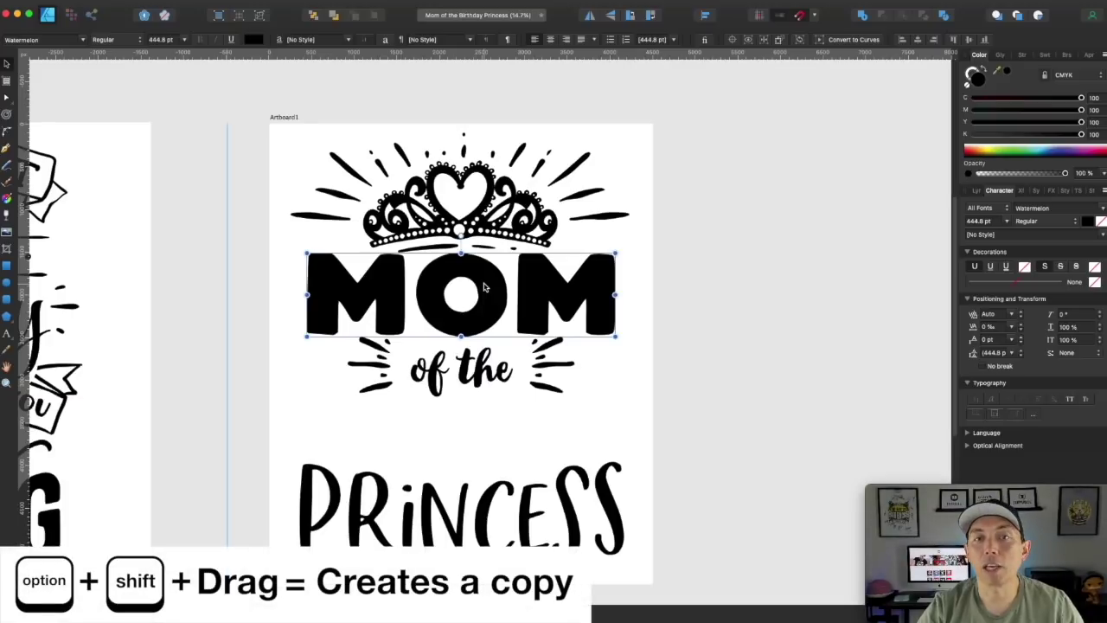
pyautogui.moveTo(484, 287); pyautogui.dragTo(502, 409)
pyautogui.doubleClick(501, 409)
pyautogui.write('B')
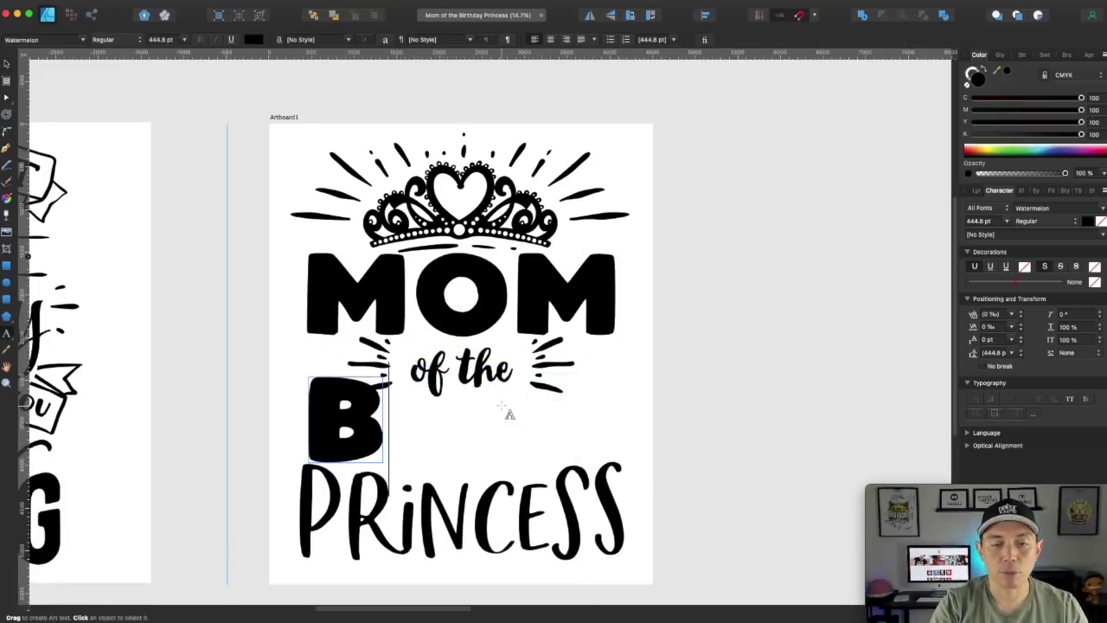
pyautogui.write('IRTHDAY')
pyautogui.press('Escape')
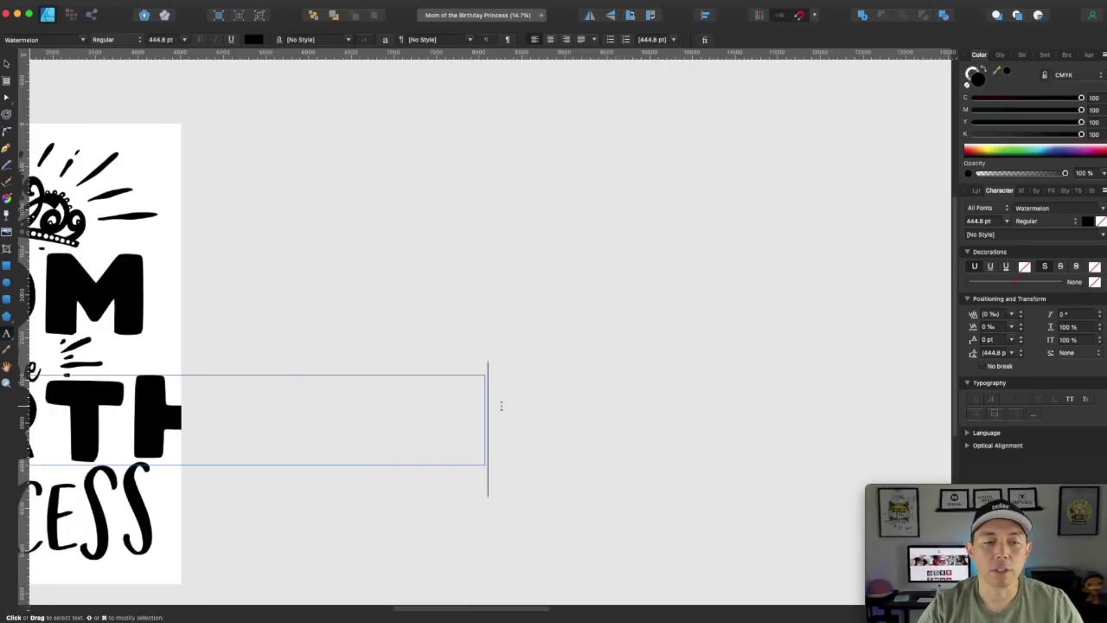
pyautogui.press('v')
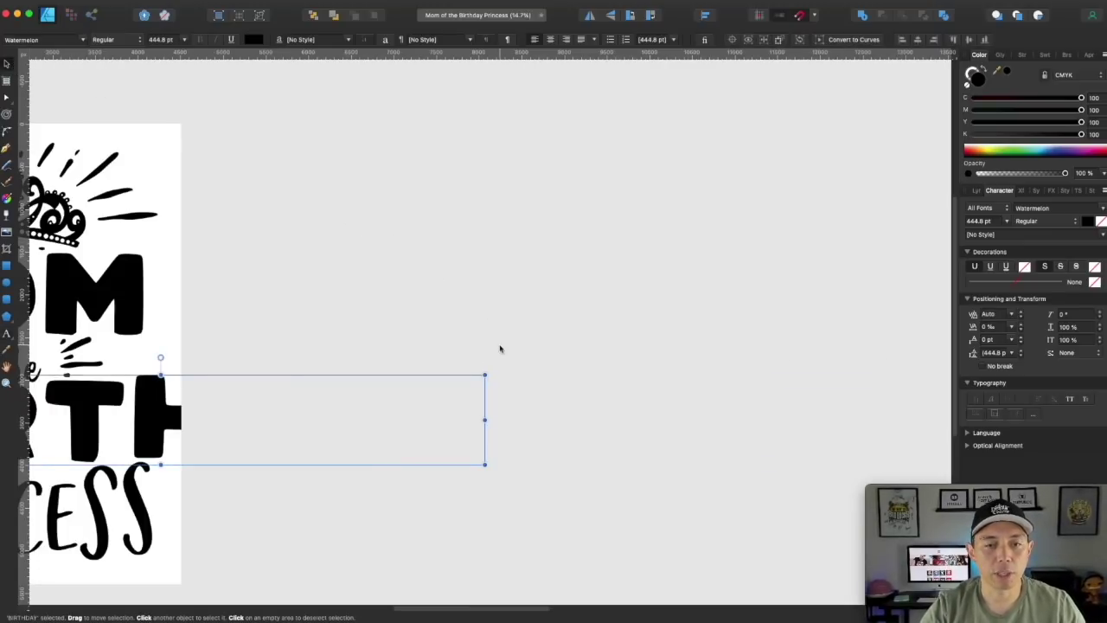
# Step: Scale the BIRTHDAY text down to 210.5 pt to match MOM's width and place it just above PRINCESS
pyautogui.moveTo(482, 376); pyautogui.dragTo(527, 321)
pyautogui.click(413, 395)
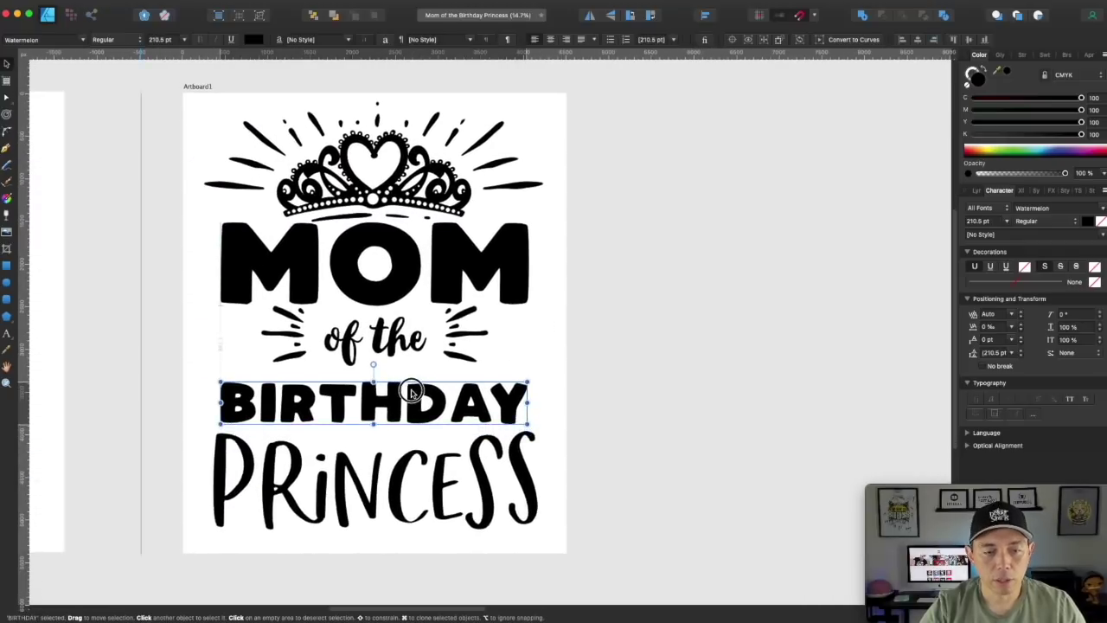
pyautogui.moveTo(413, 394); pyautogui.dragTo(414, 398)
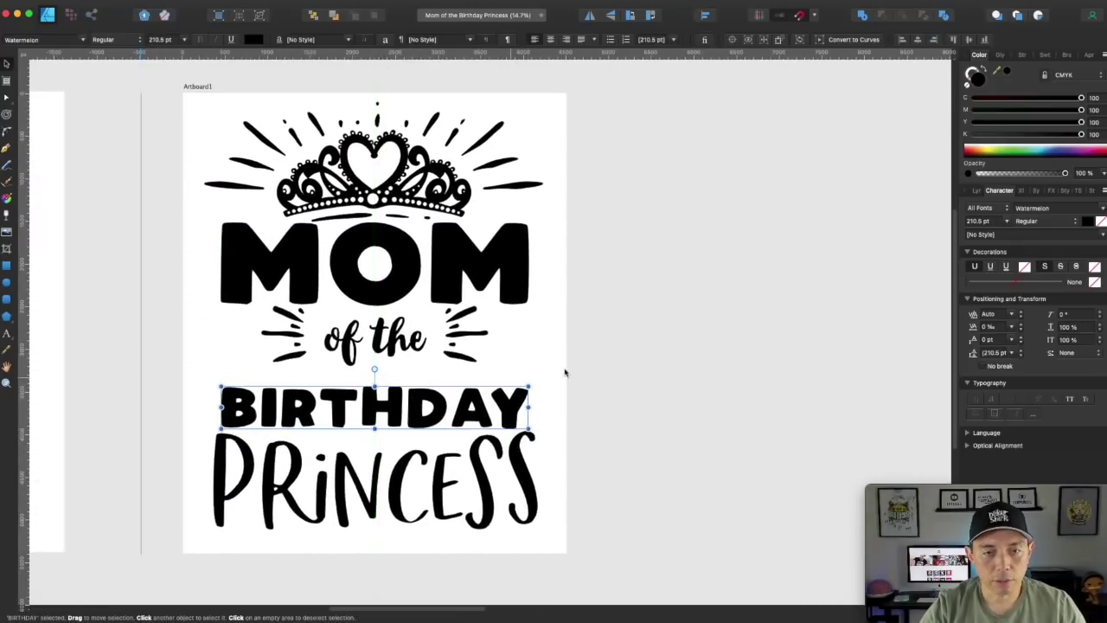
pyautogui.click(578, 367)
pyautogui.hscroll(-3, 591, 363)
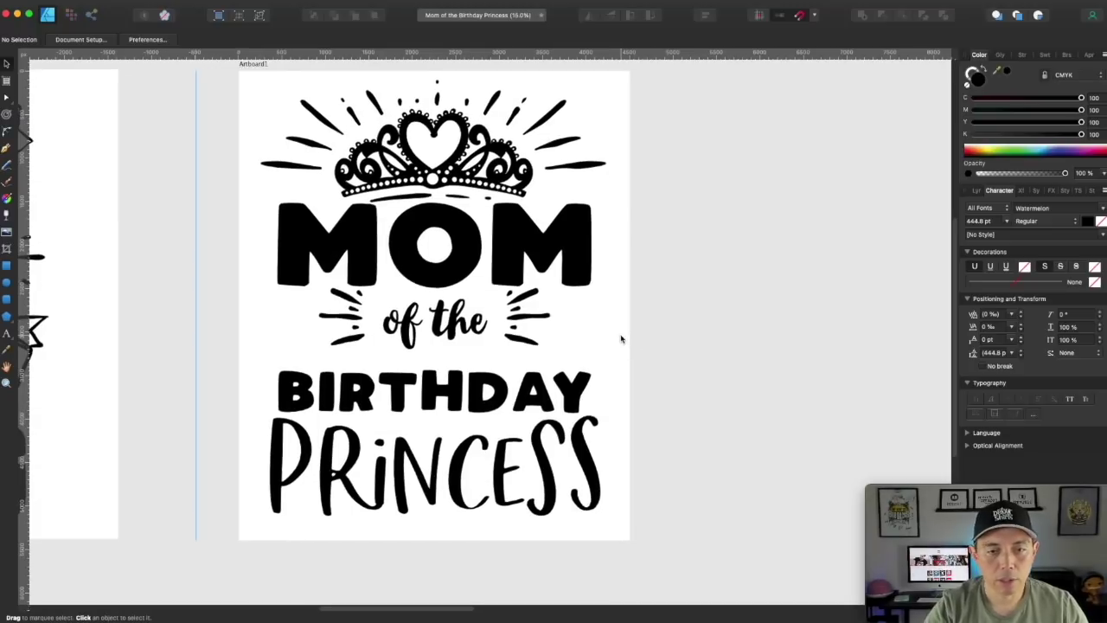
# Step: Enlarge the two words "of the" together from their centre to fill the gap between MOM and BIRTHDAY
pyautogui.click(398, 322)
pyautogui.keyDown('shift'); pyautogui.click(464, 337); pyautogui.keyUp('shift')
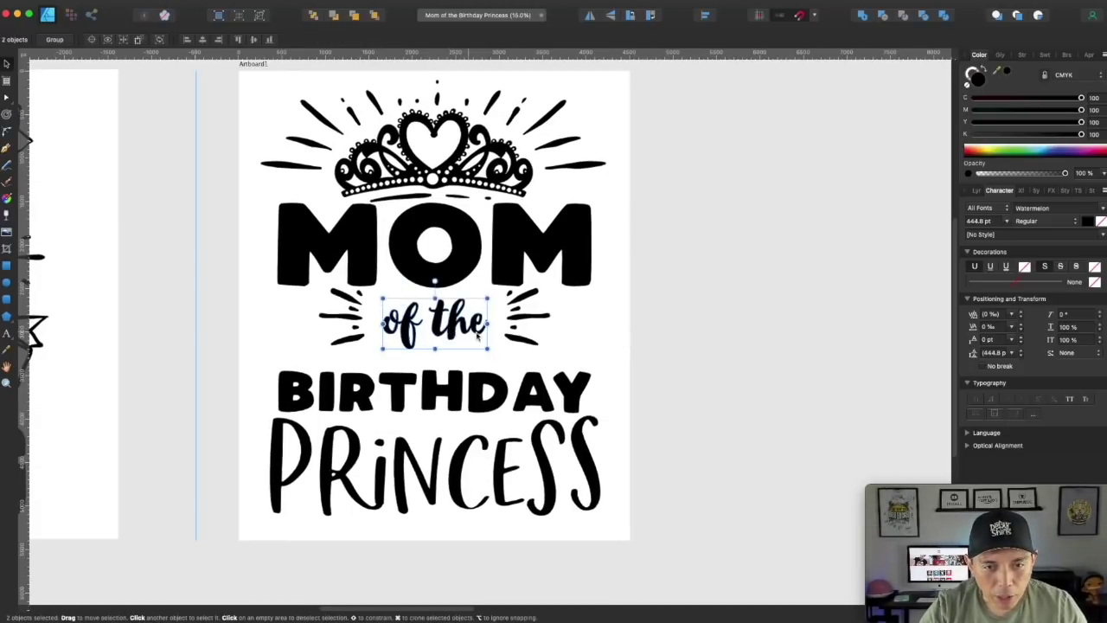
pyautogui.moveTo(488, 344); pyautogui.dragTo(556, 388)
pyautogui.press('super+z')
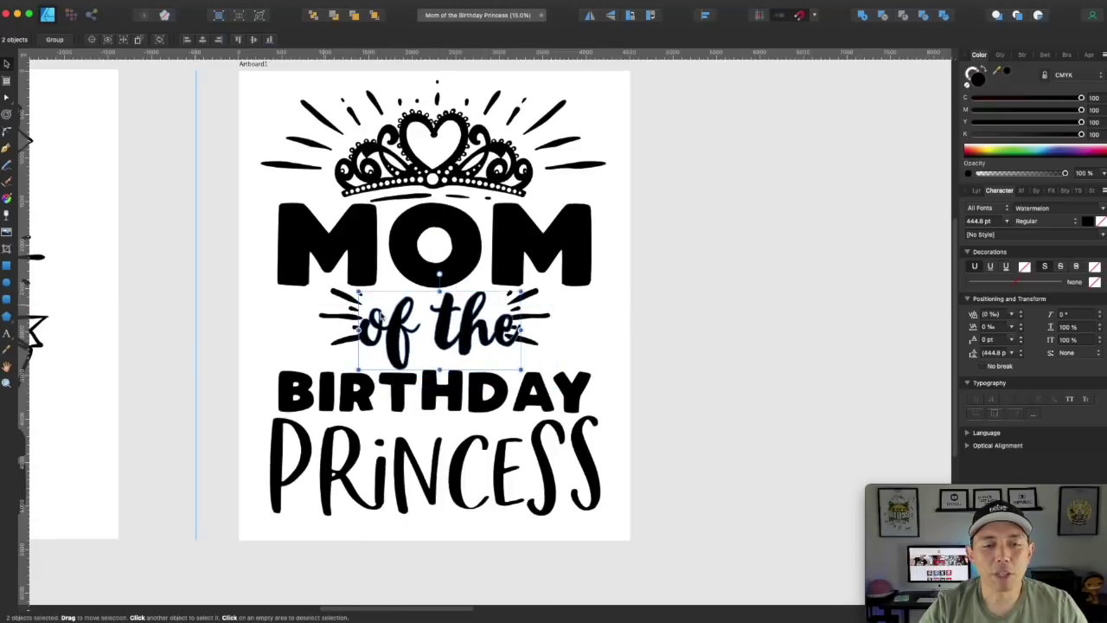
pyautogui.click(524, 315)
pyautogui.click(641, 317)
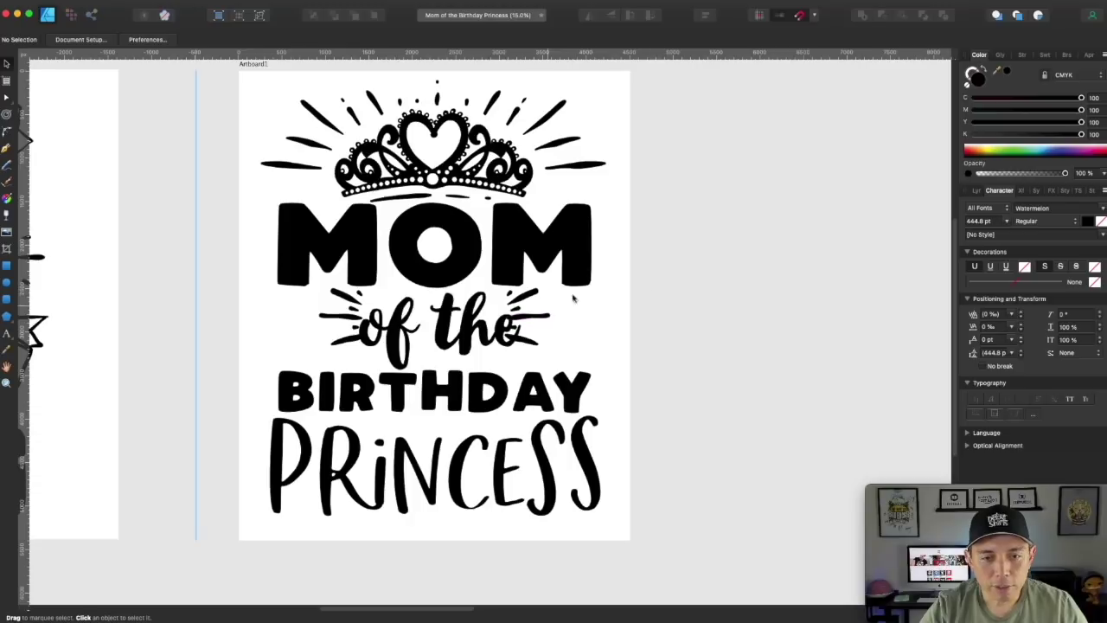
# Step: Group the rays on each side of "of the" and move both groups outward and slightly down, clear of the lettering
pyautogui.moveTo(658, 275); pyautogui.dragTo(502, 355)
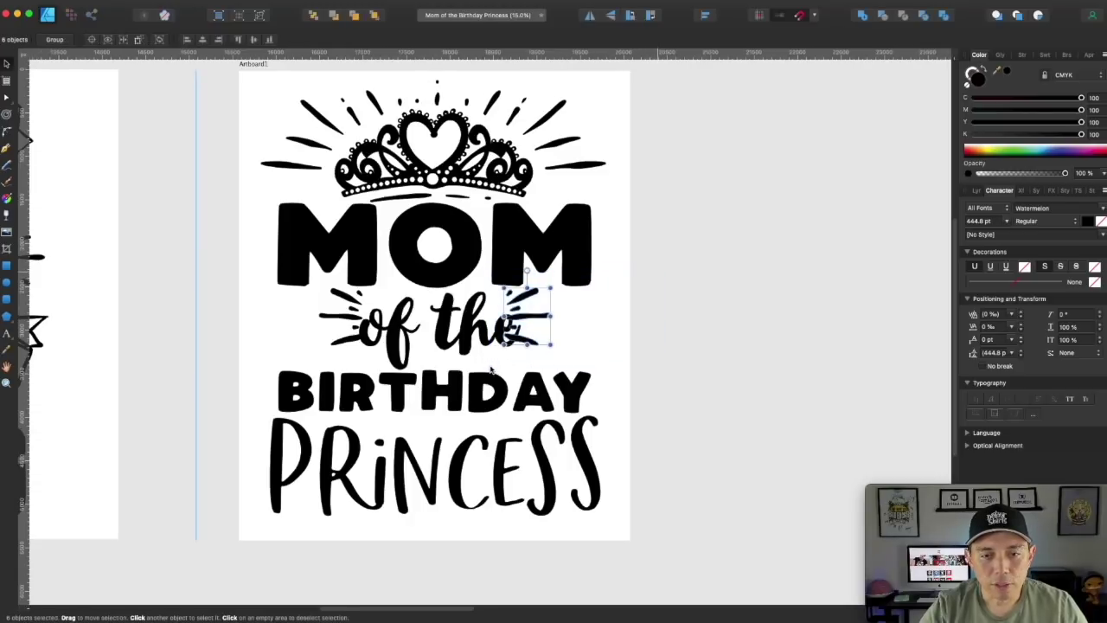
pyautogui.press('super+g')
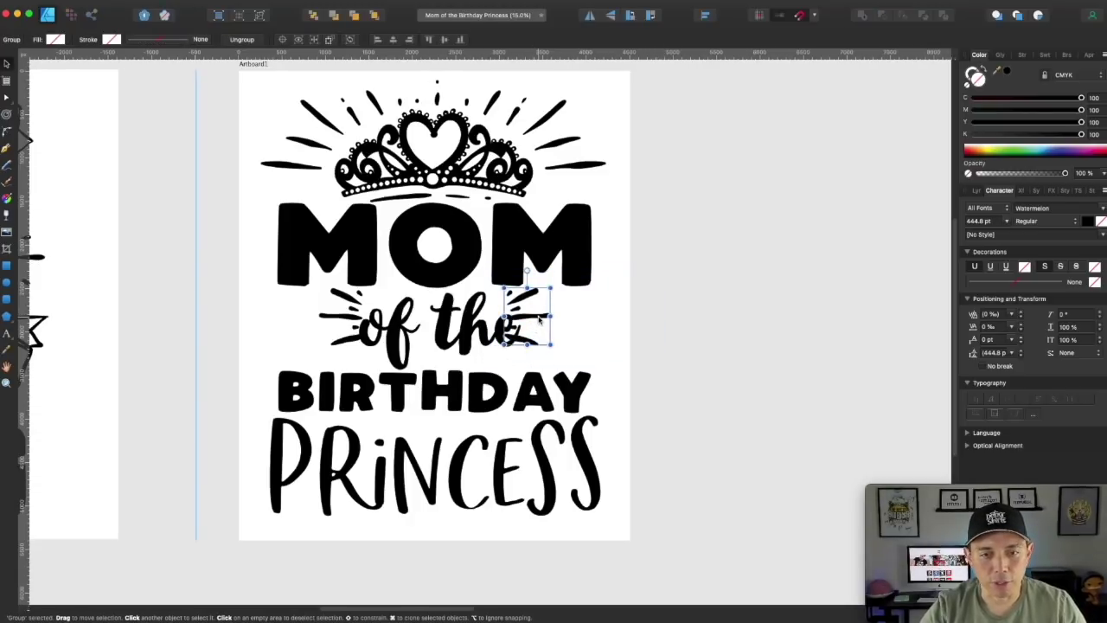
pyautogui.moveTo(539, 320)
pyautogui.mouseDown()
pyautogui.moveTo(559, 318)
pyautogui.moveTo(553, 325)
pyautogui.mouseUp()
pyautogui.moveTo(215, 259); pyautogui.dragTo(375, 370)
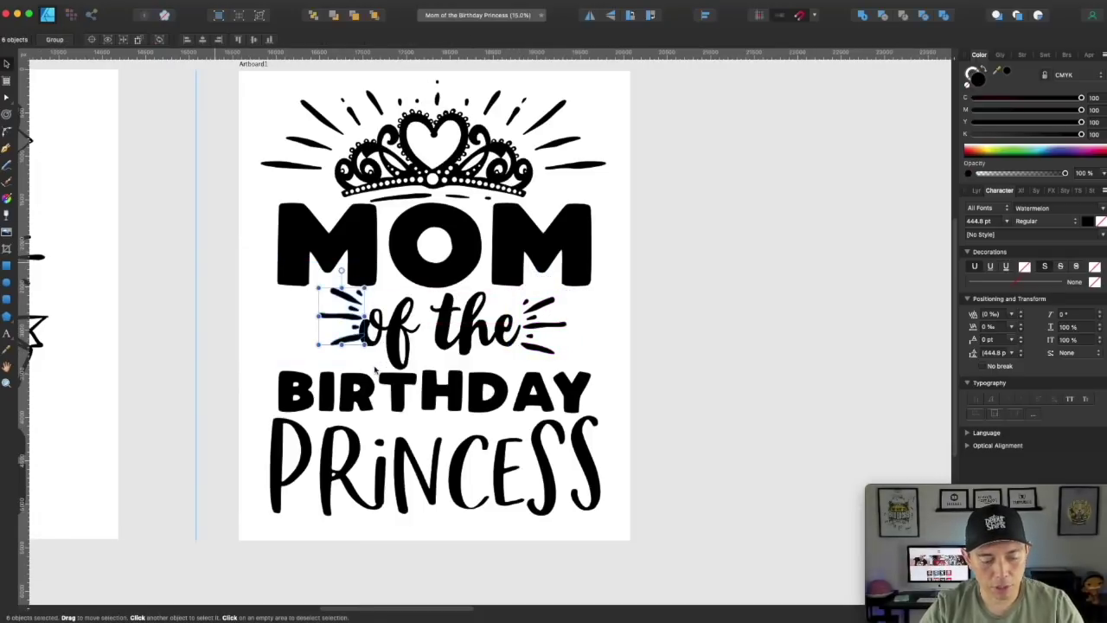
pyautogui.press('super+g')
pyautogui.moveTo(348, 320); pyautogui.dragTo(337, 325)
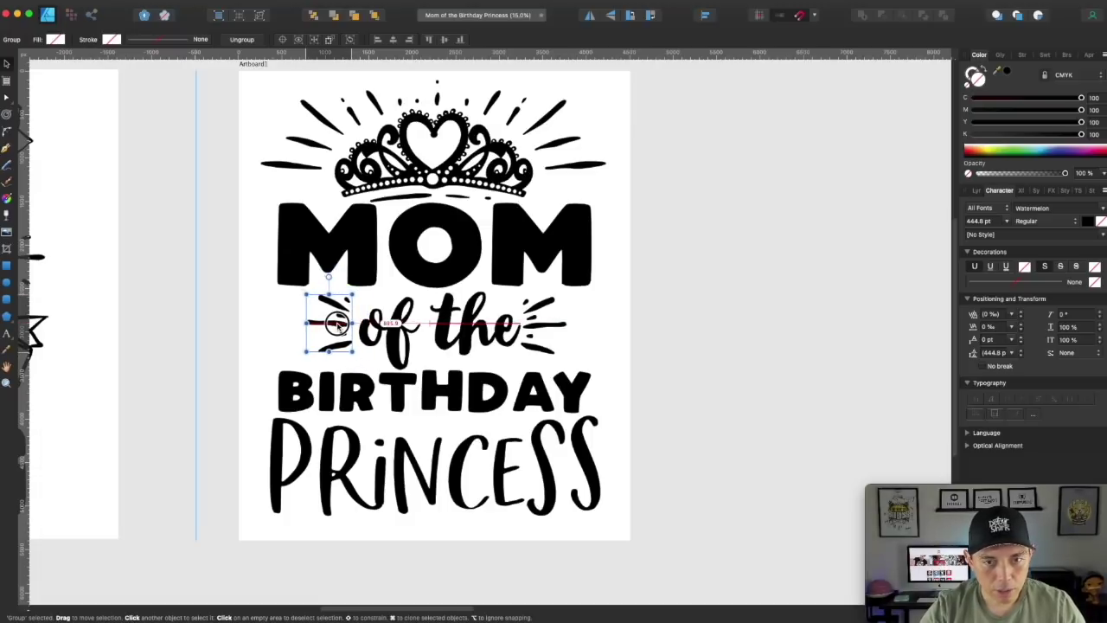
pyautogui.click(735, 330)
pyautogui.scroll(1, 750, 344)
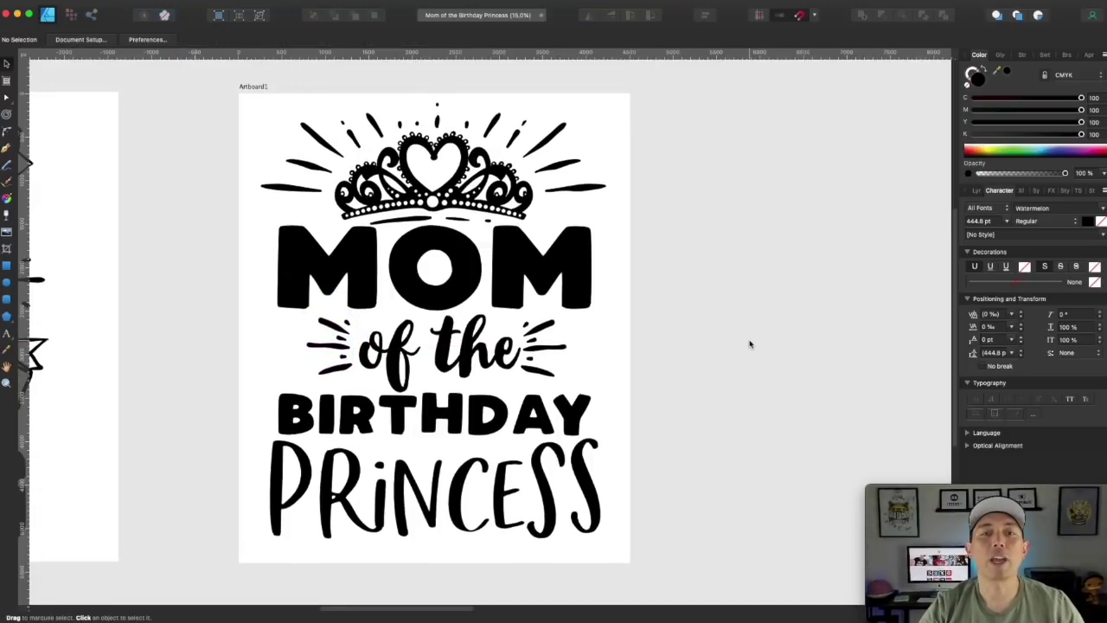
# Step: Duplicate the finished Mom of the Birthday Princess artboard and place the copy beside the original
pyautogui.moveTo(231, 257); pyautogui.dragTo(536, 237)
pyautogui.moveTo(269, 259); pyautogui.dragTo(512, 259)
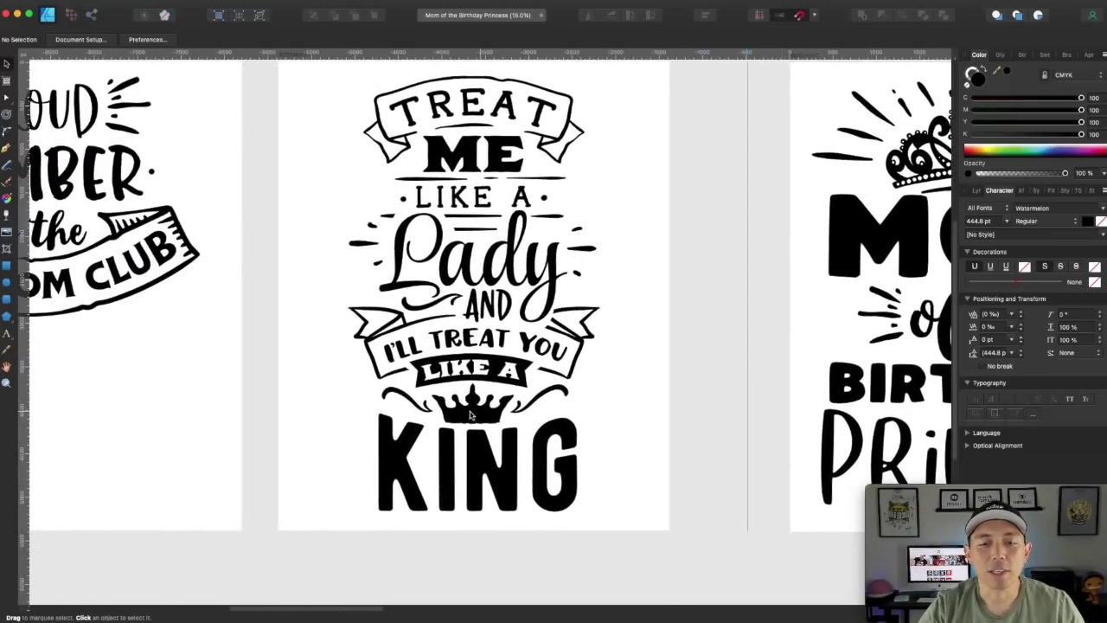
pyautogui.moveTo(597, 397); pyautogui.dragTo(178, 371)
pyautogui.moveTo(737, 293); pyautogui.dragTo(615, 307)
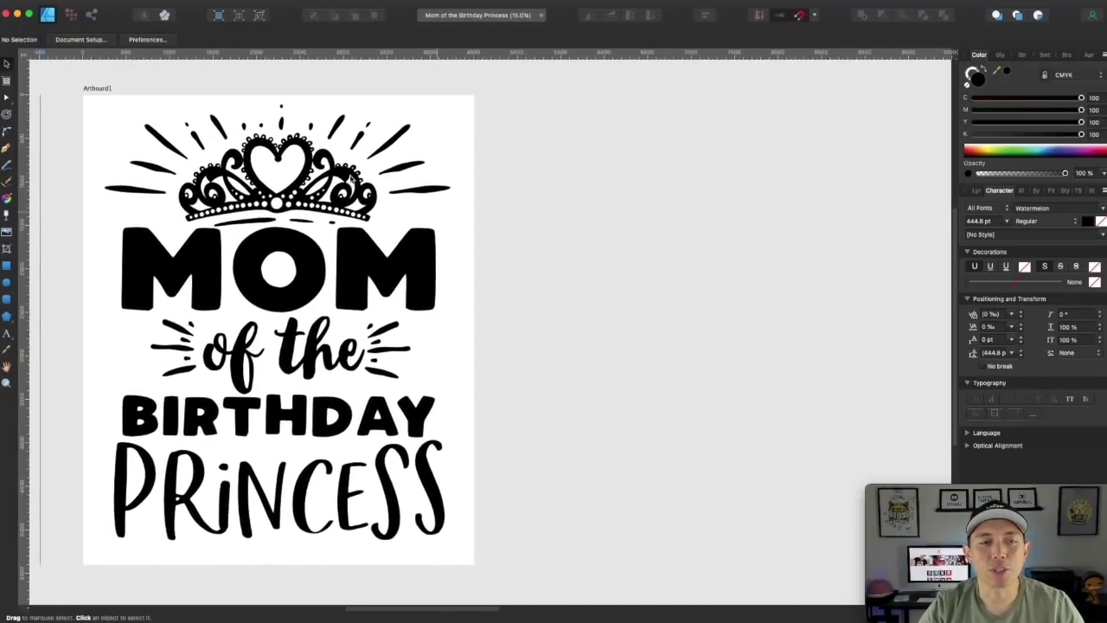
pyautogui.click(96, 90)
pyautogui.moveTo(96, 90); pyautogui.dragTo(535, 103)
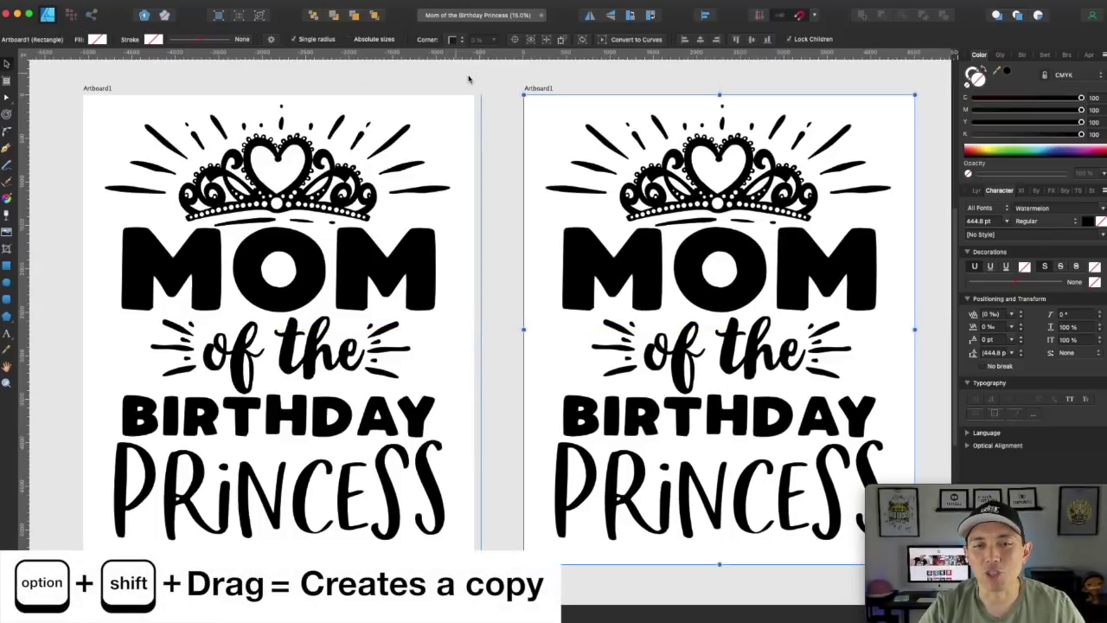
# Step: On the duplicate artboard, change the MOM text to DAD and centre it horizontally
pyautogui.click(636, 252)
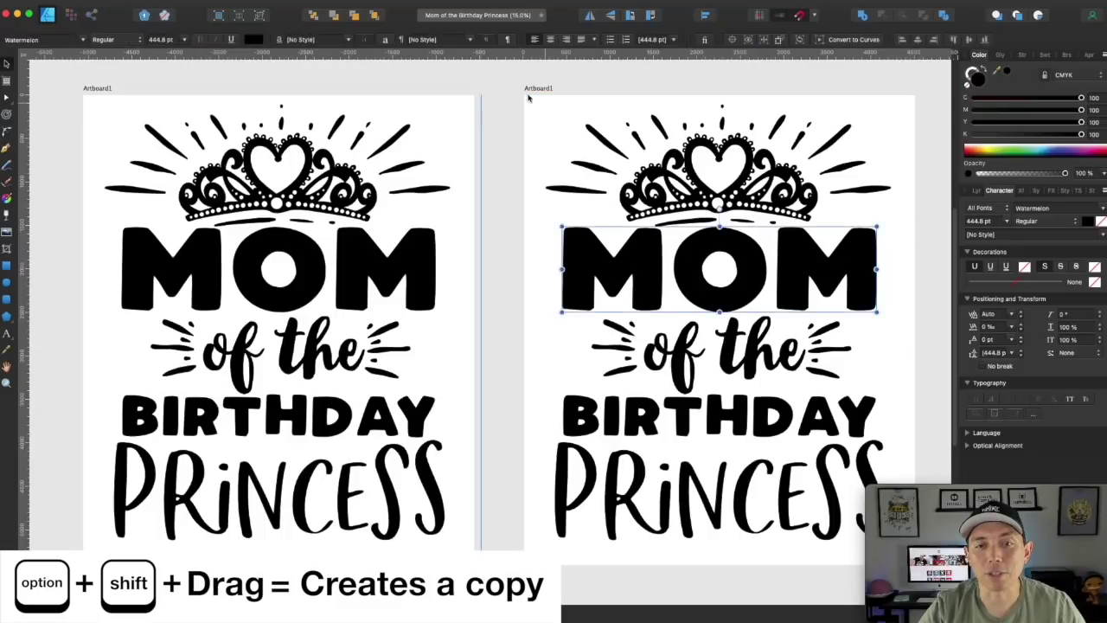
pyautogui.doubleClick(627, 264)
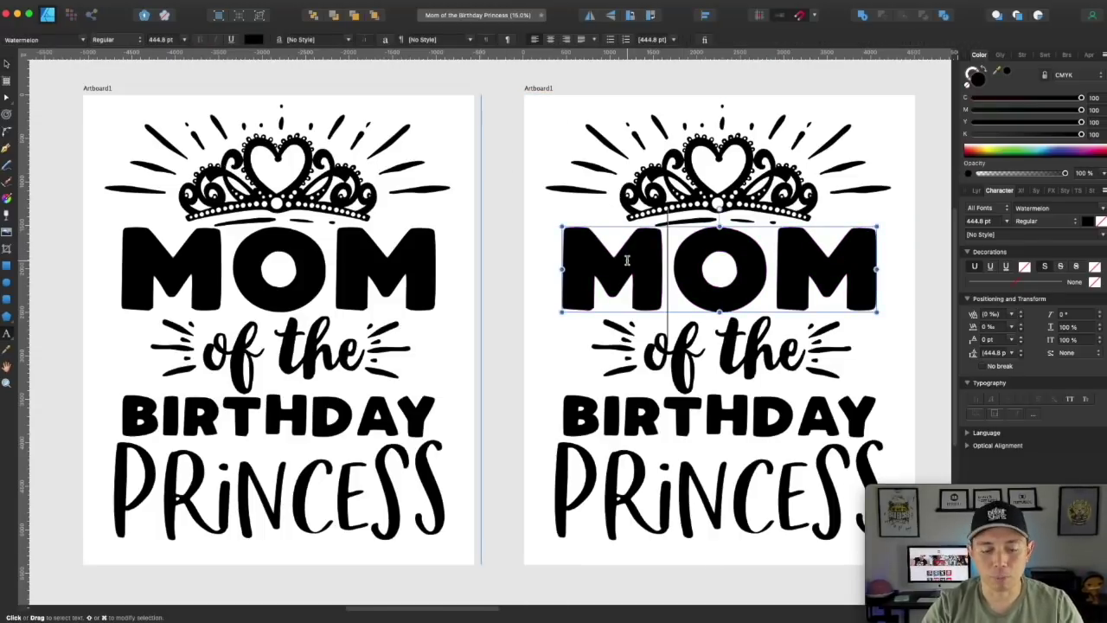
pyautogui.press('super+a')
pyautogui.write('DAD')
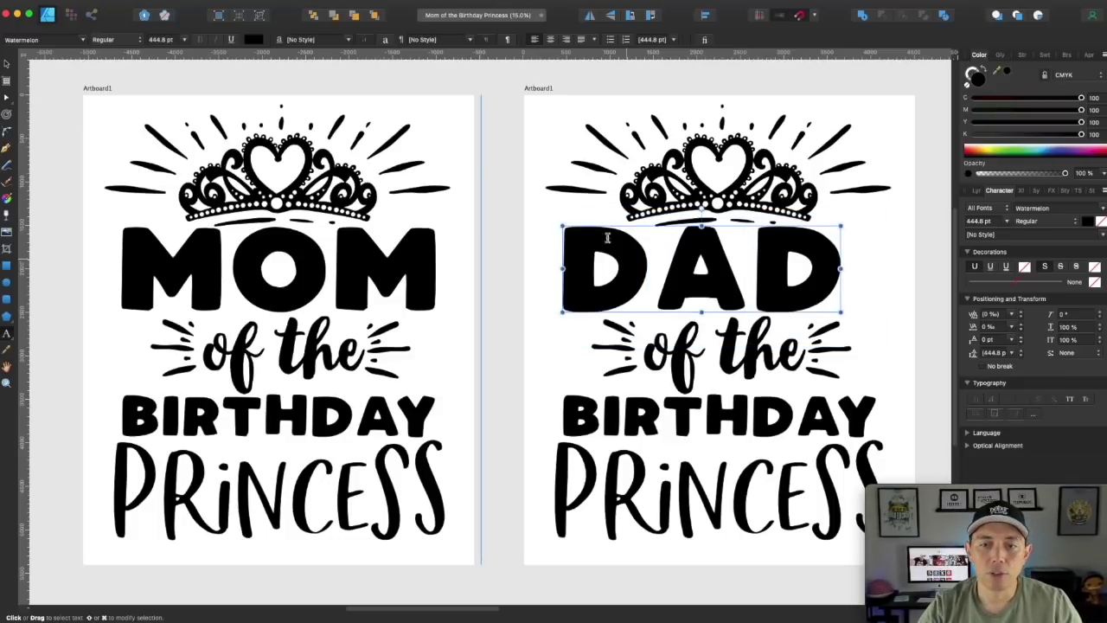
pyautogui.press('Escape')
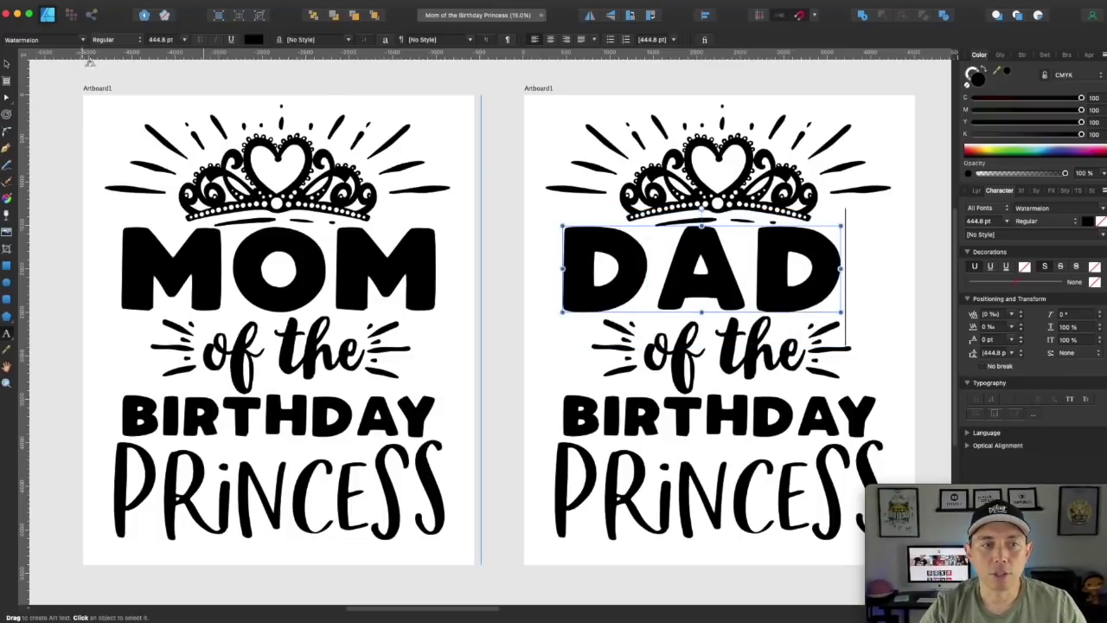
pyautogui.moveTo(717, 290); pyautogui.dragTo(733, 290)
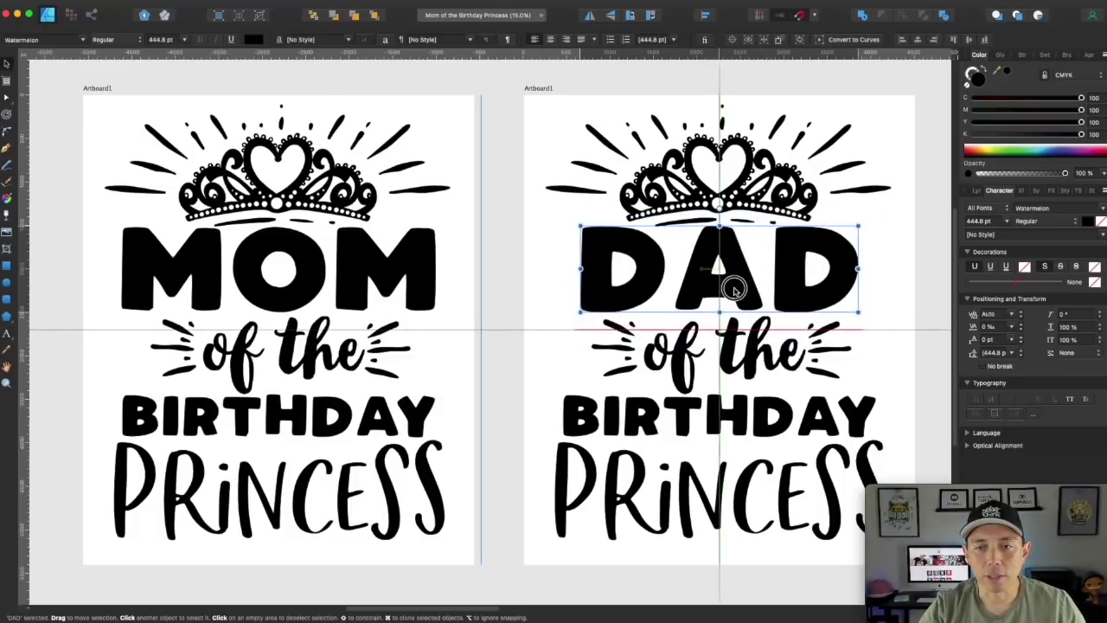
# Step: Ungroup the tiara and rays above DAD and delete only the tiara
pyautogui.click(752, 197)
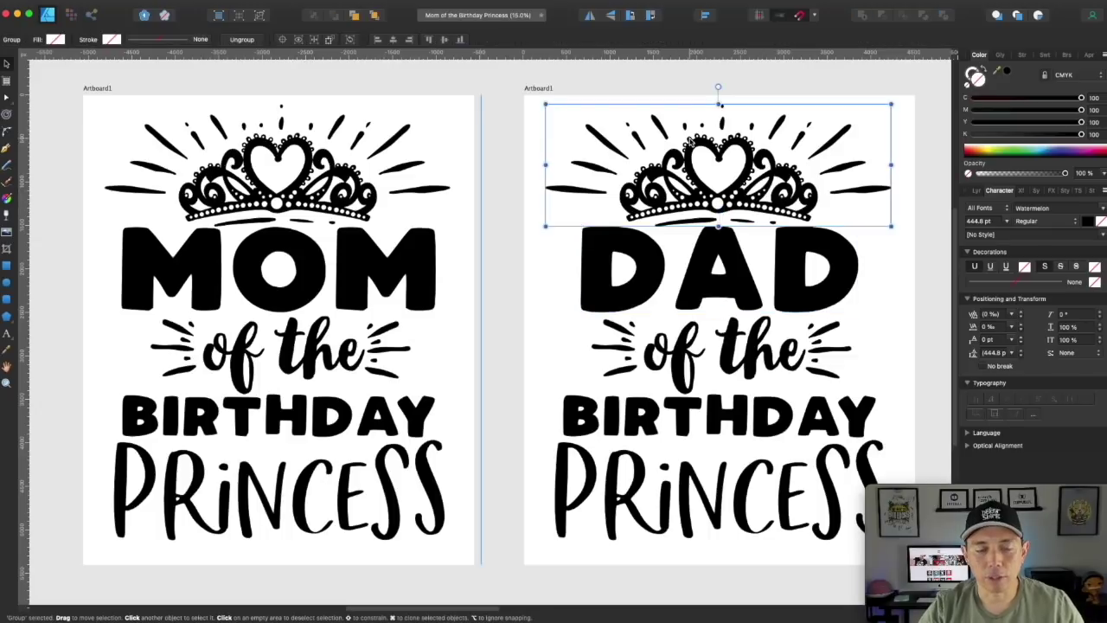
pyautogui.click(234, 40)
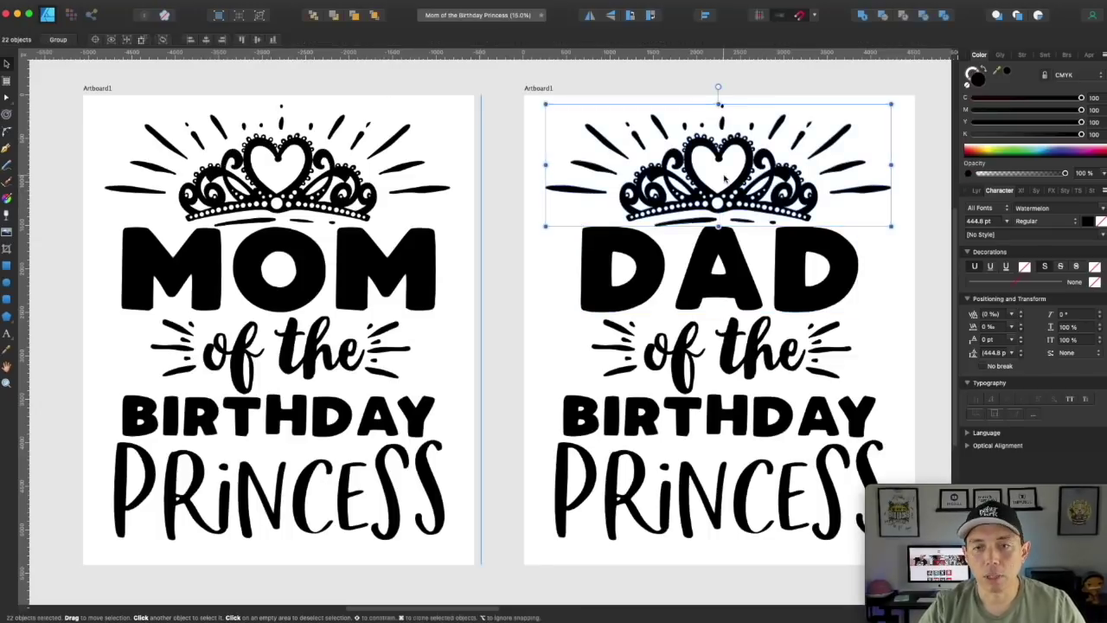
pyautogui.click(751, 174)
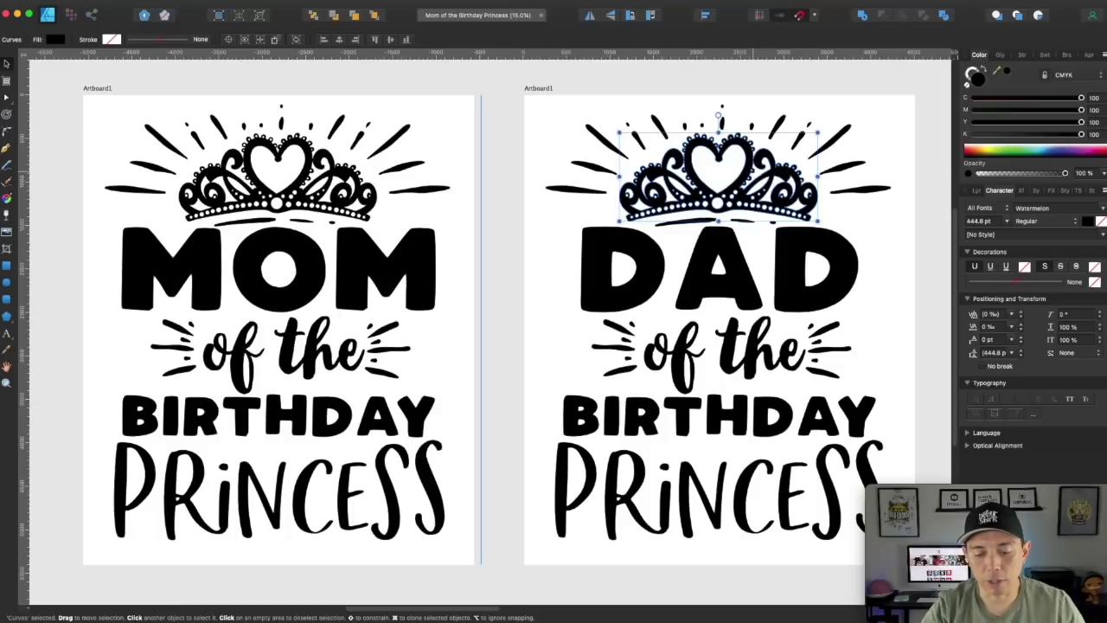
pyautogui.press('Delete')
pyautogui.click(179, 77)
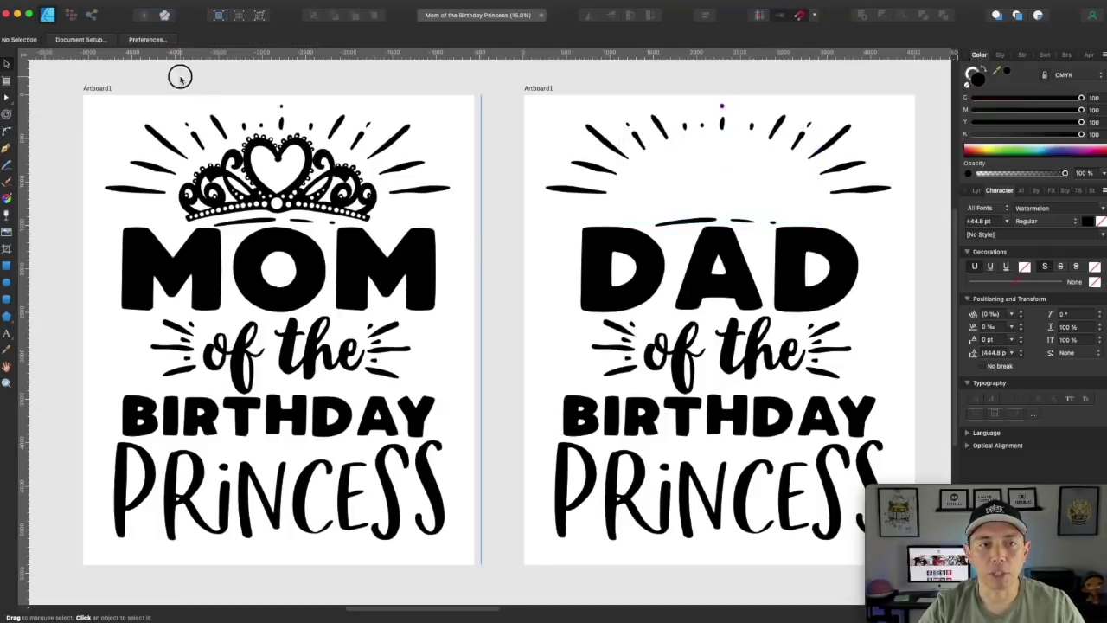
# Step: In the "Treat me like a lady" design, select and copy the crown above KING together with its two side swirls
pyautogui.hscroll(-10, 370, 111)
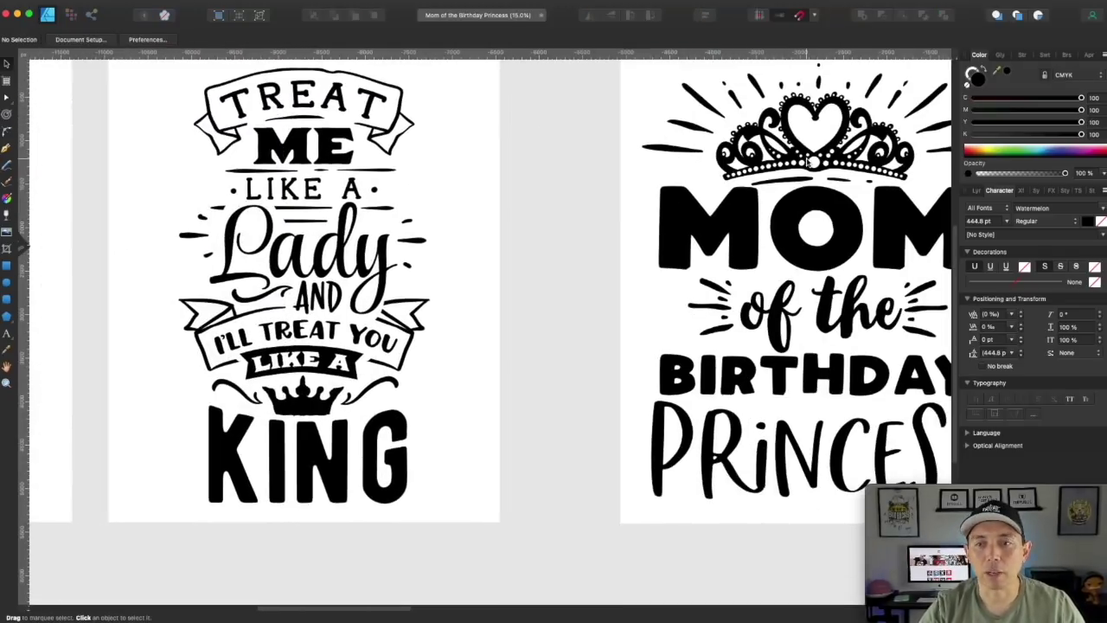
pyautogui.hscroll(-5, 614, 242)
pyautogui.scroll(-3, 614, 242)
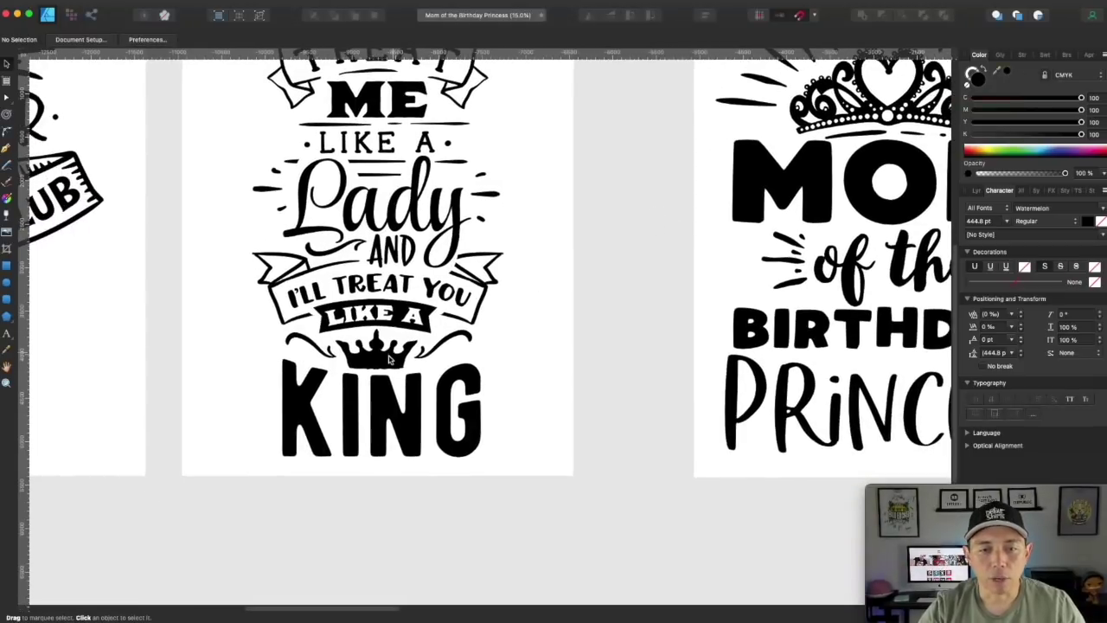
pyautogui.click(389, 360)
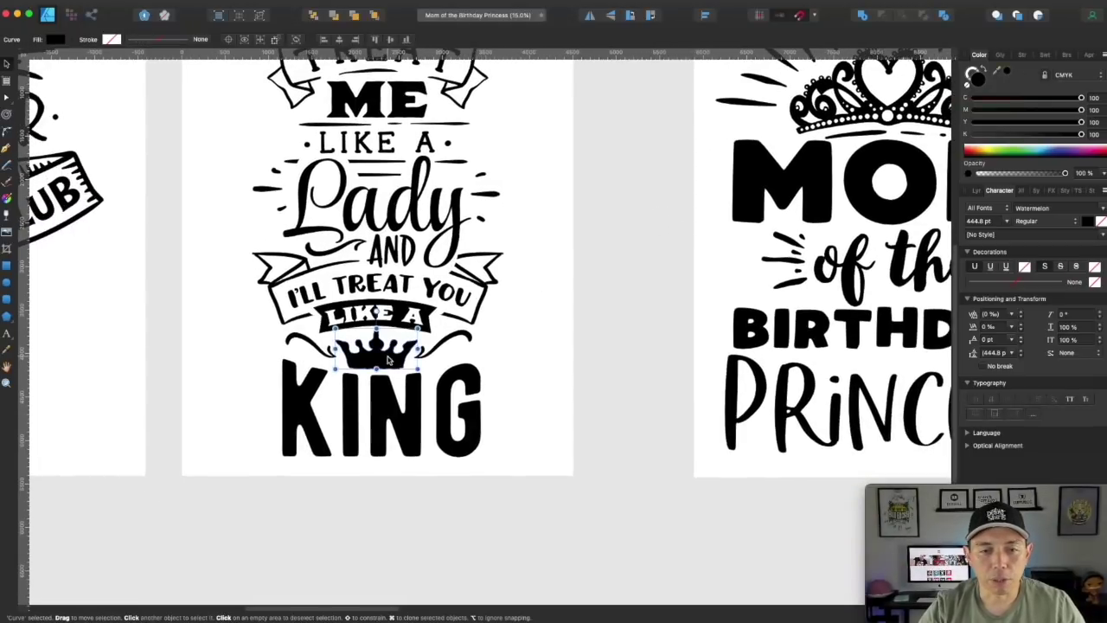
pyautogui.click(444, 349)
pyautogui.click(442, 346)
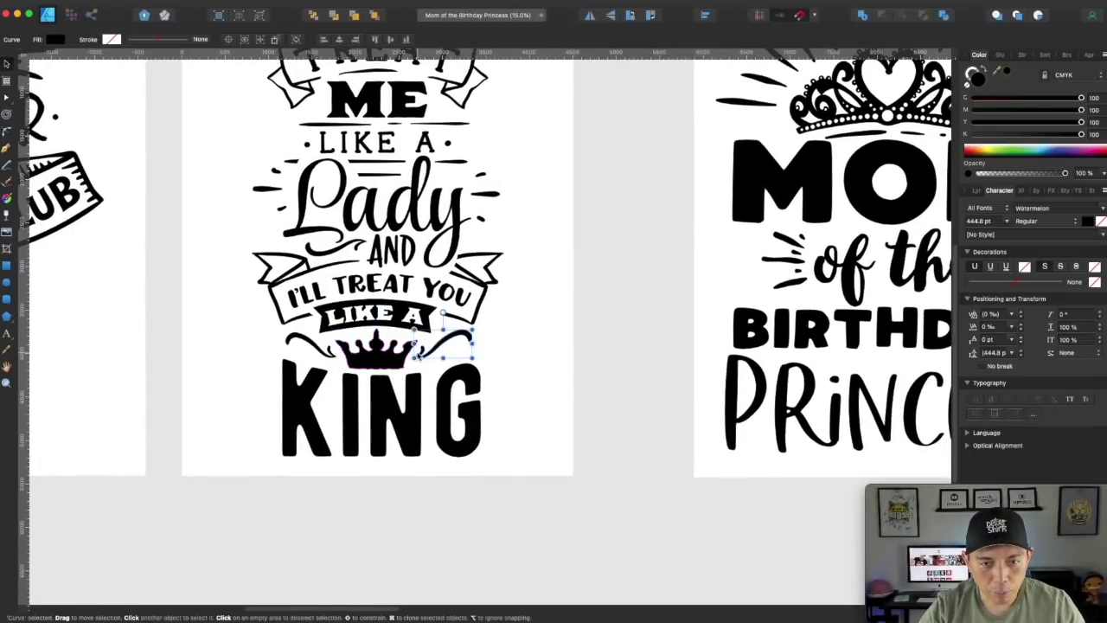
pyautogui.keyDown('shift'); pyautogui.click(390, 350); pyautogui.keyUp('shift')
pyautogui.keyDown('shift'); pyautogui.click(330, 356); pyautogui.keyUp('shift')
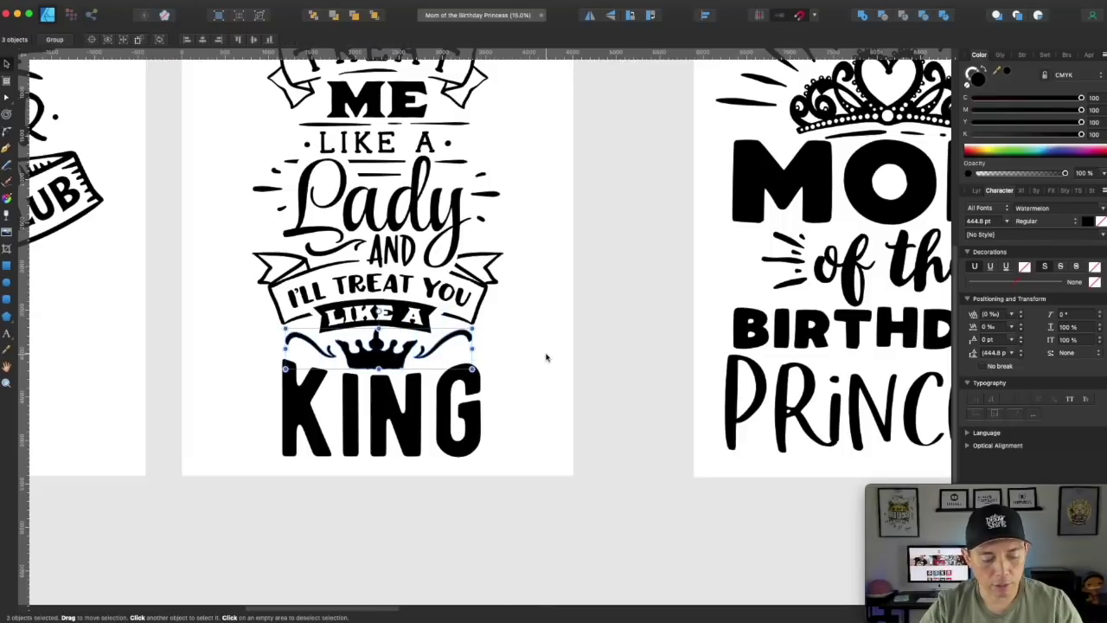
# Step: Paste the crown with its swirls onto the DAD artboard, enlarge it, and centre it above DAD
pyautogui.hscroll(10, 652, 324)
pyautogui.scroll(2, 652, 323)
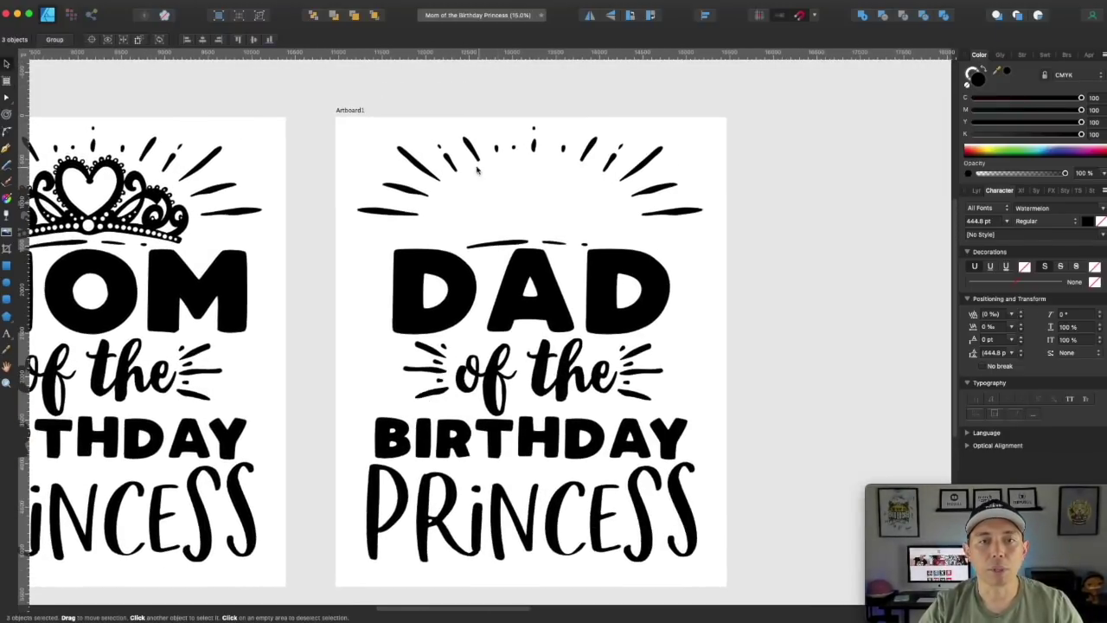
pyautogui.click(343, 111)
pyautogui.press('super+v')
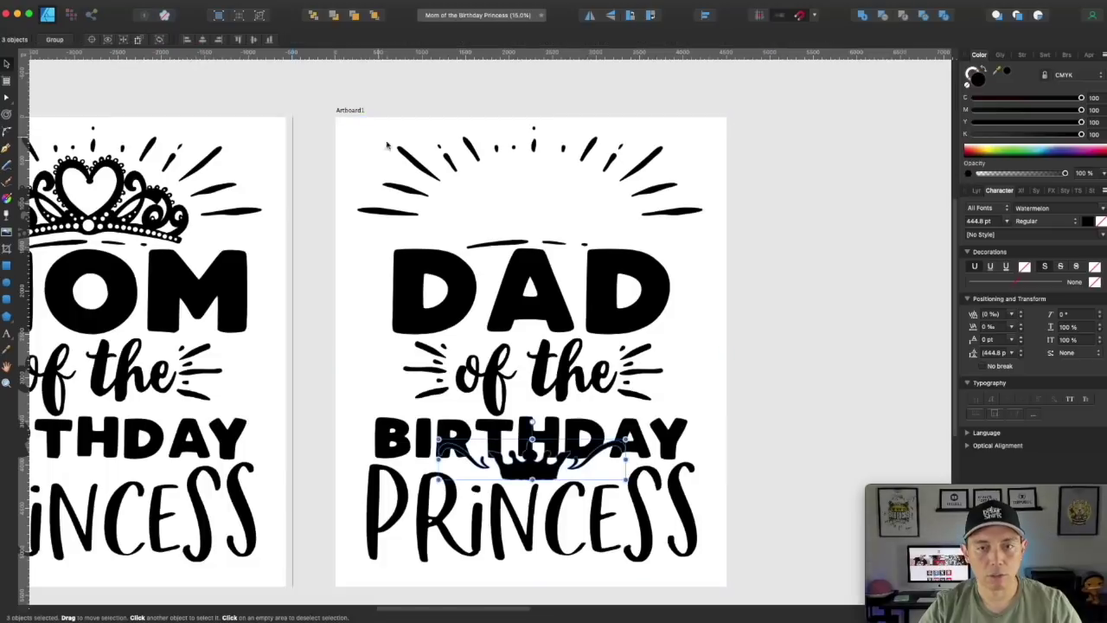
pyautogui.moveTo(621, 474); pyautogui.dragTo(735, 257)
pyautogui.moveTo(599, 224); pyautogui.dragTo(561, 219)
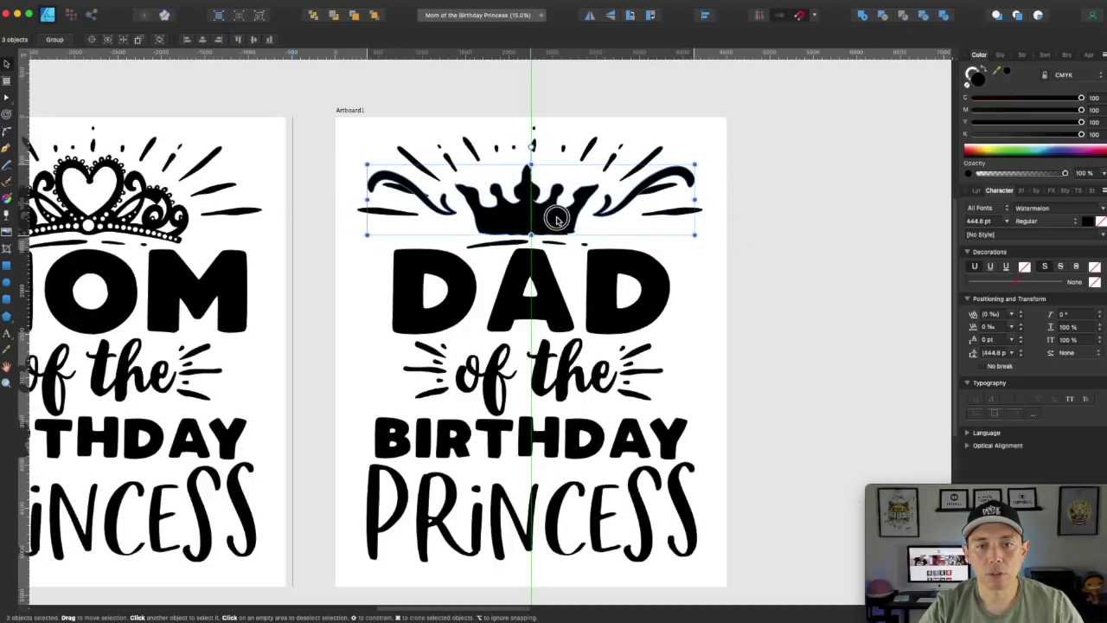
# Step: Enlarge the crown with its side swirls slightly and recentre the set above DAD
pyautogui.moveTo(692, 235); pyautogui.dragTo(697, 234)
pyautogui.moveTo(571, 217); pyautogui.dragTo(567, 215)
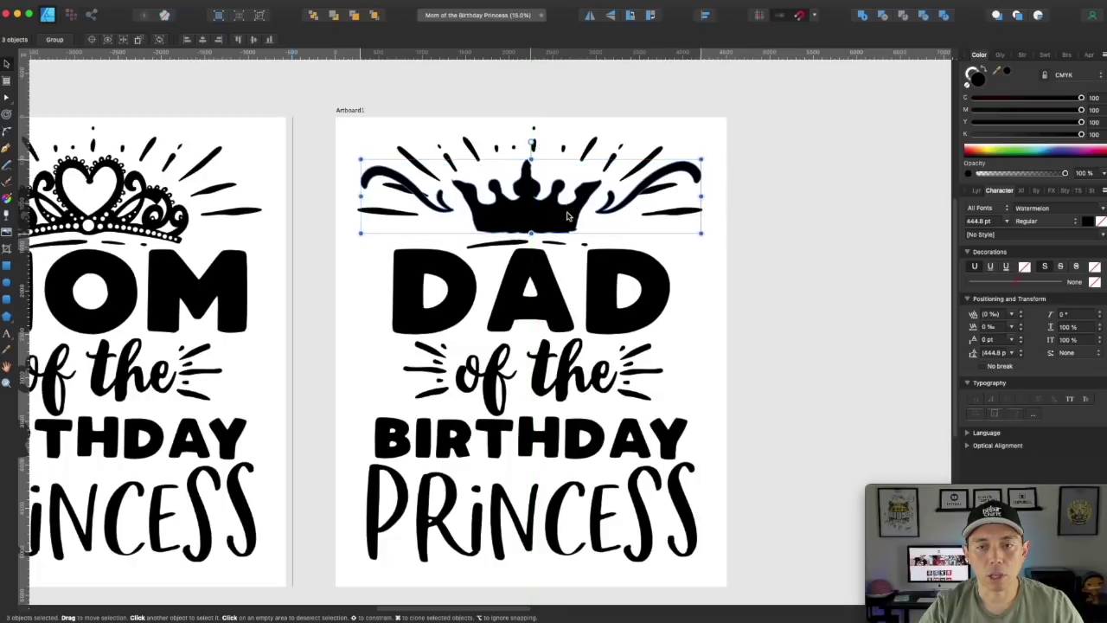
pyautogui.click(776, 223)
pyautogui.click(674, 212)
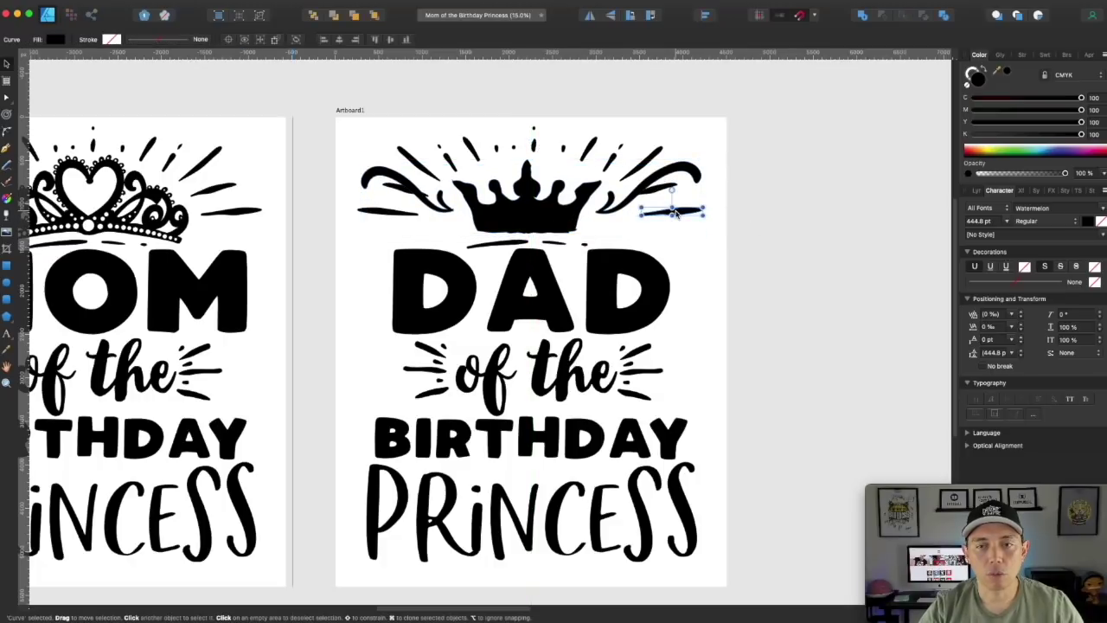
pyautogui.click(620, 144)
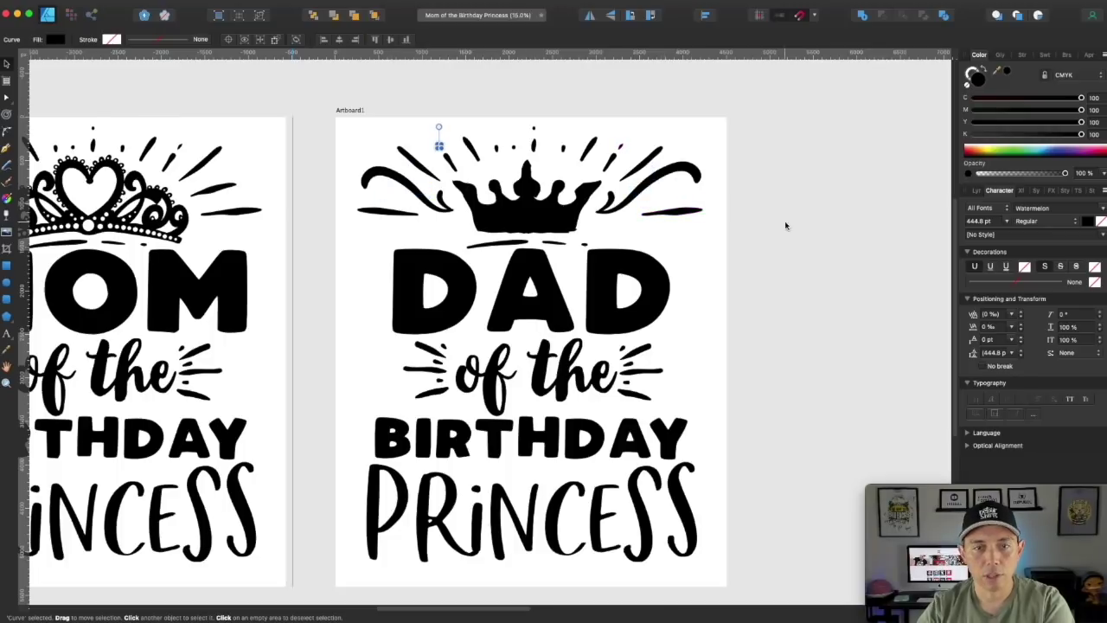
pyautogui.click(798, 192)
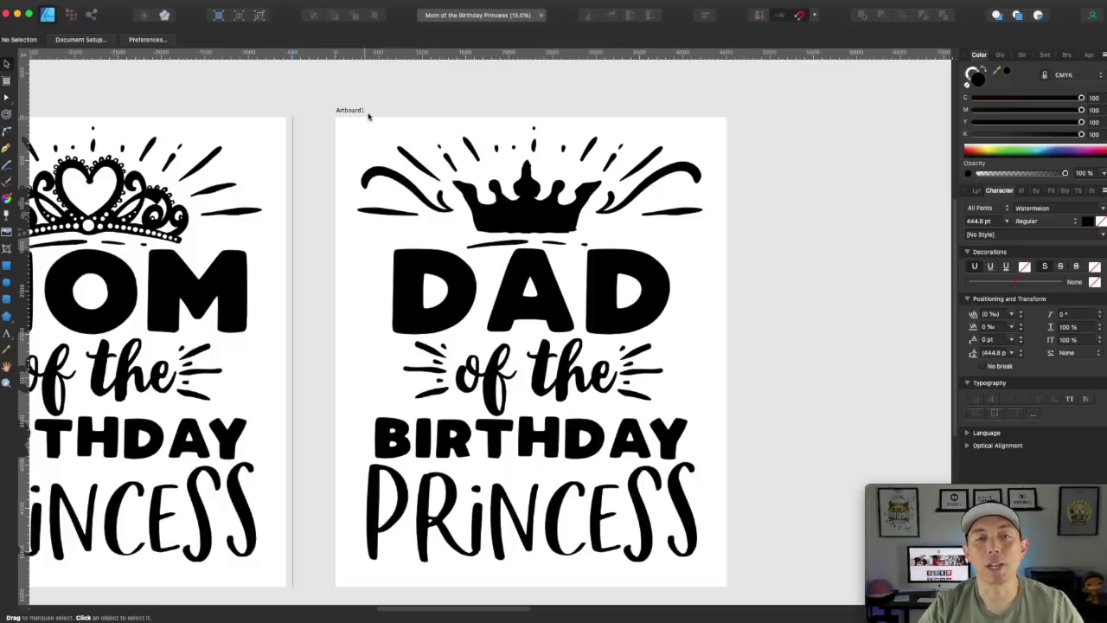
pyautogui.hscroll(-5, 362, 109)
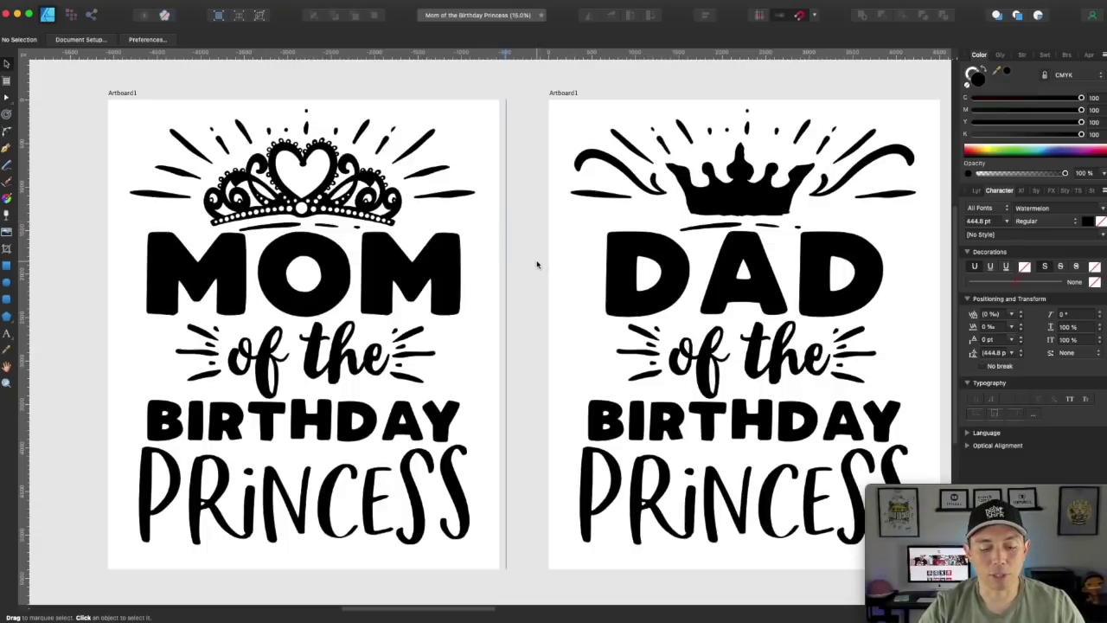
pyautogui.press('super+minus')
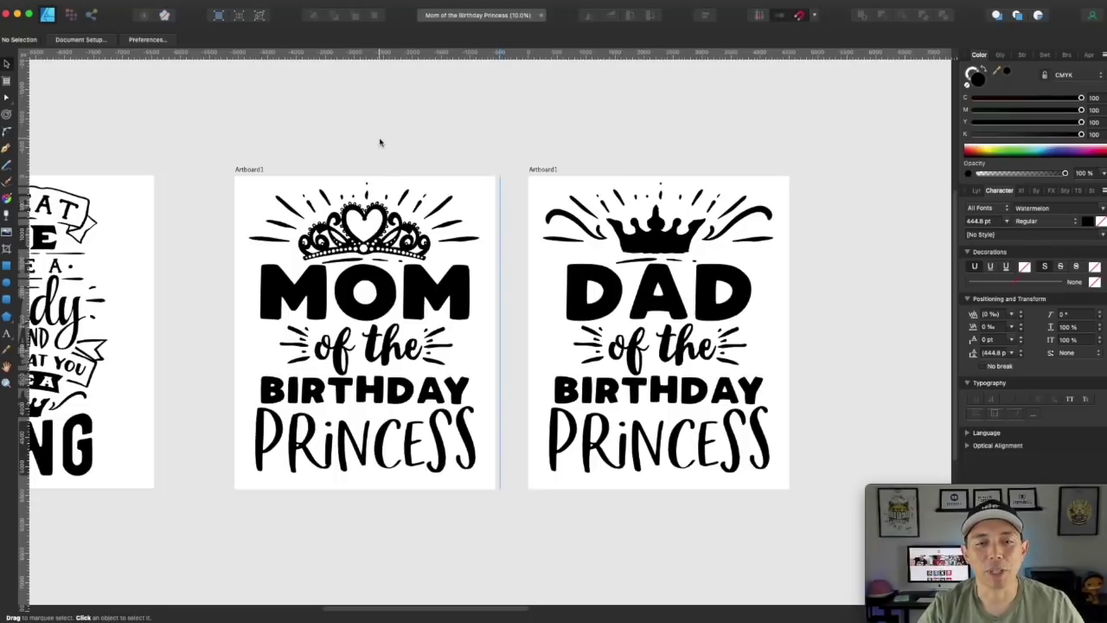
pyautogui.moveTo(526, 425); pyautogui.dragTo(491, 333)
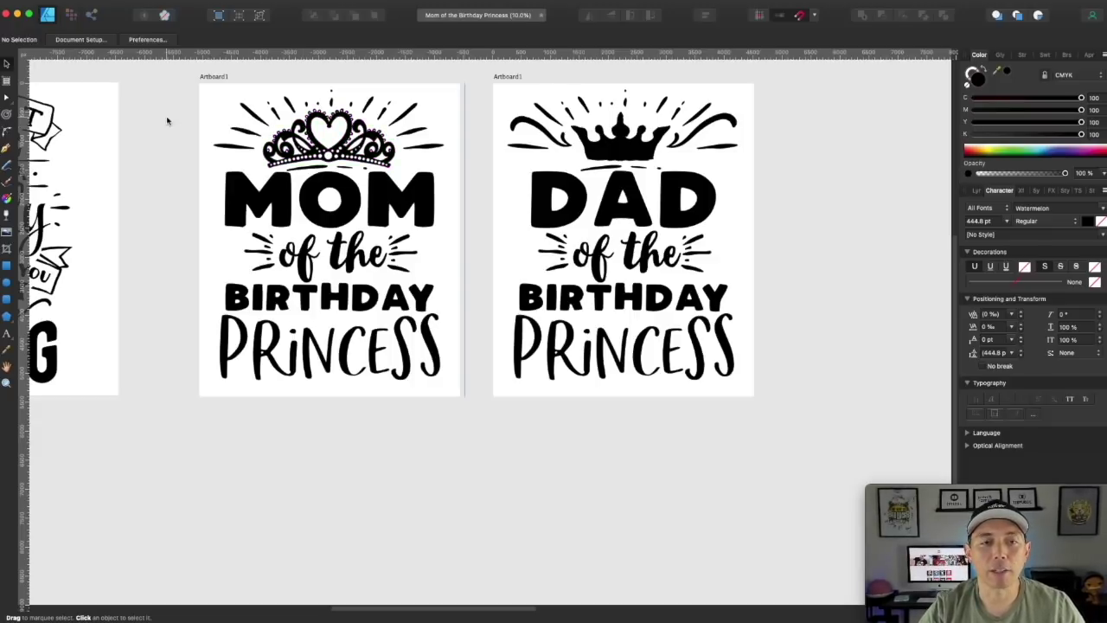
pyautogui.moveTo(399, 136)
pyautogui.mouseDown()
pyautogui.moveTo(392, 119)
pyautogui.moveTo(392, 133)
pyautogui.mouseUp()
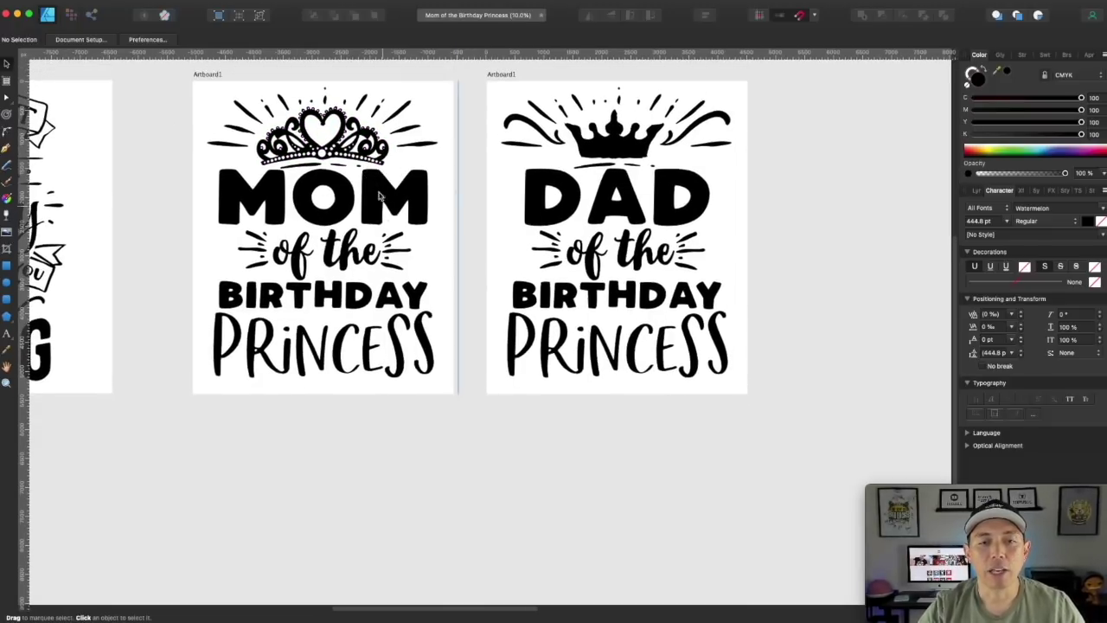
pyautogui.moveTo(464, 319); pyautogui.dragTo(469, 321)
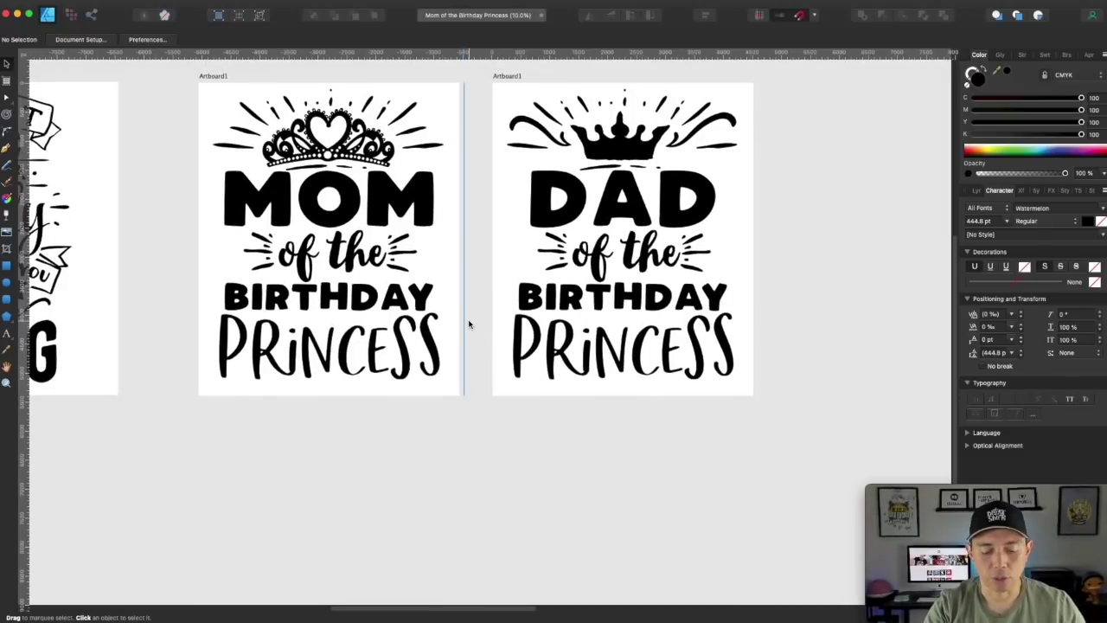
# Step: Duplicate the finished MOM and DAD artboards directly below their originals, keeping each copy vertically aligned
pyautogui.press('super+minus')
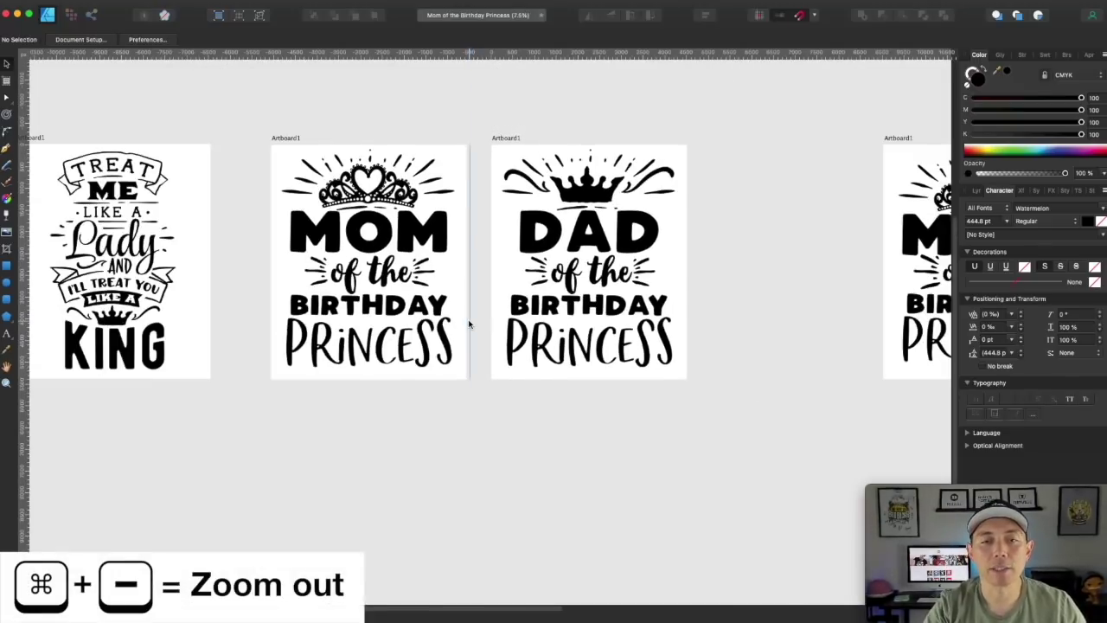
pyautogui.scroll(-3, 398, 208)
pyautogui.hscroll(-2, 398, 208)
pyautogui.click(335, 86)
pyautogui.moveTo(335, 87); pyautogui.dragTo(327, 353)
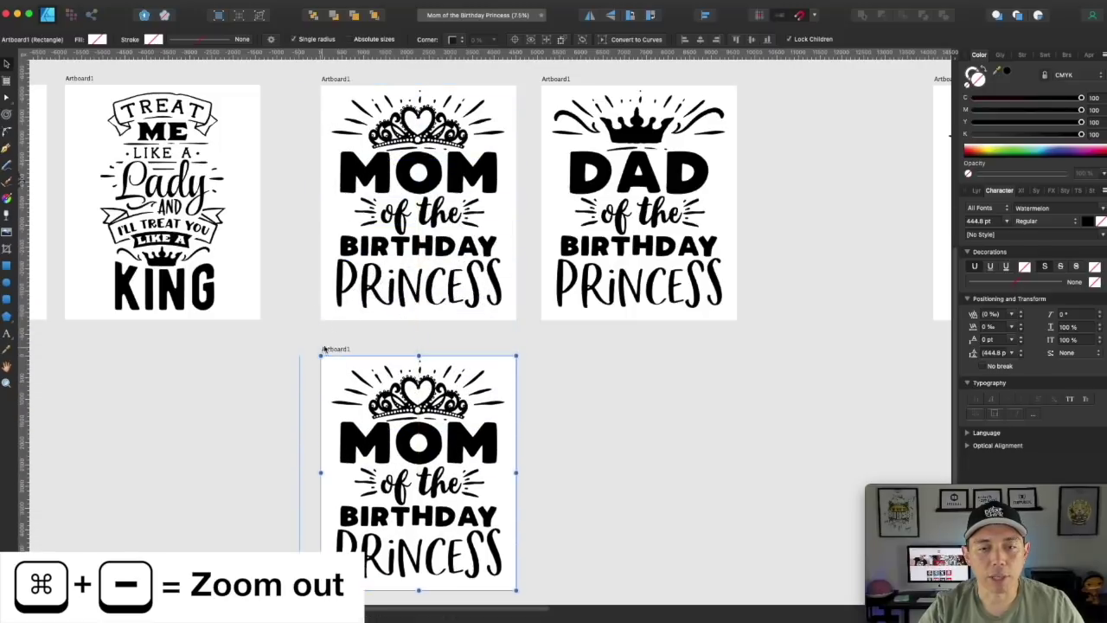
pyautogui.click(556, 78)
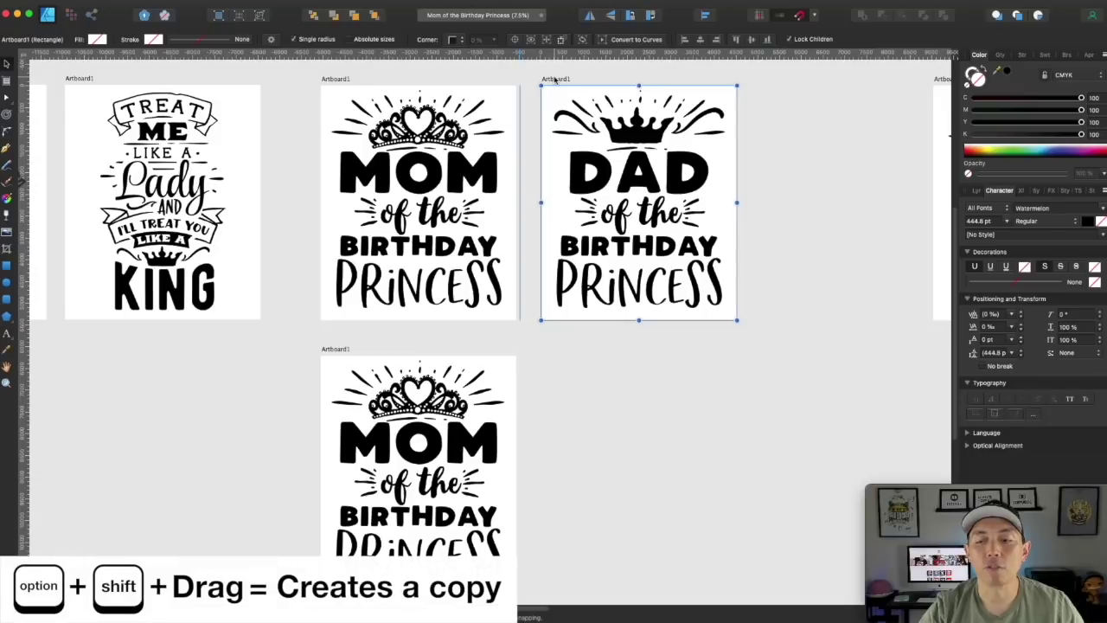
pyautogui.moveTo(556, 79); pyautogui.dragTo(555, 349)
pyautogui.click(276, 351)
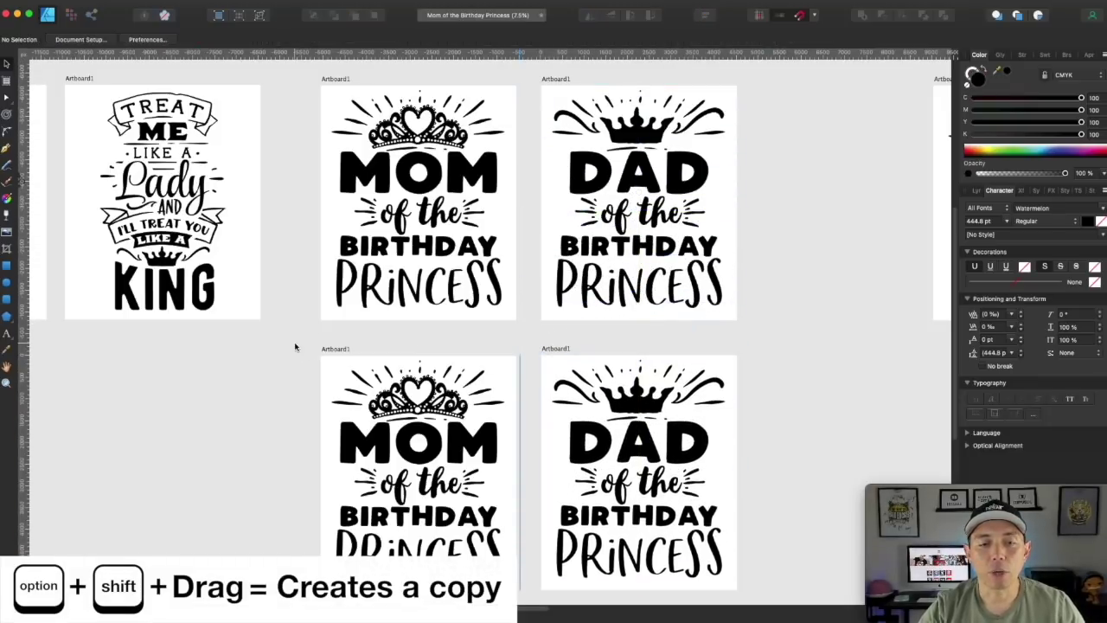
# Step: Cover the duplicate MOM artboard with a filled rectangle, send it behind the artwork, and set its K value to 22
pyautogui.scroll(-3, 295, 344)
pyautogui.scroll(2, 430, 350)
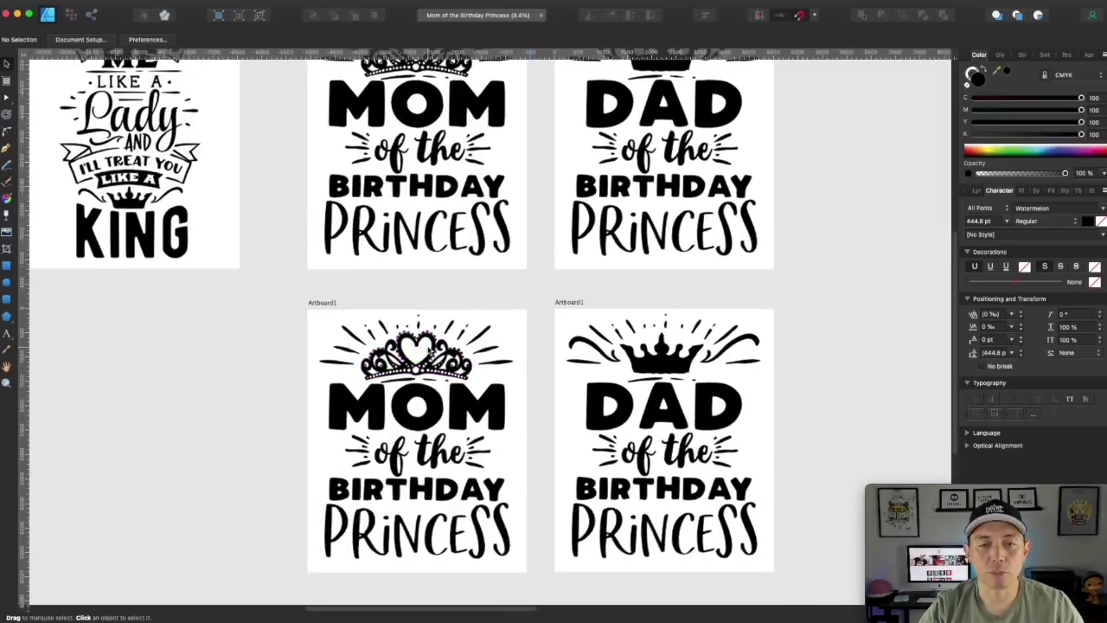
pyautogui.scroll(2, 430, 350)
pyautogui.click(430, 350)
pyautogui.scroll(-4, 551, 286)
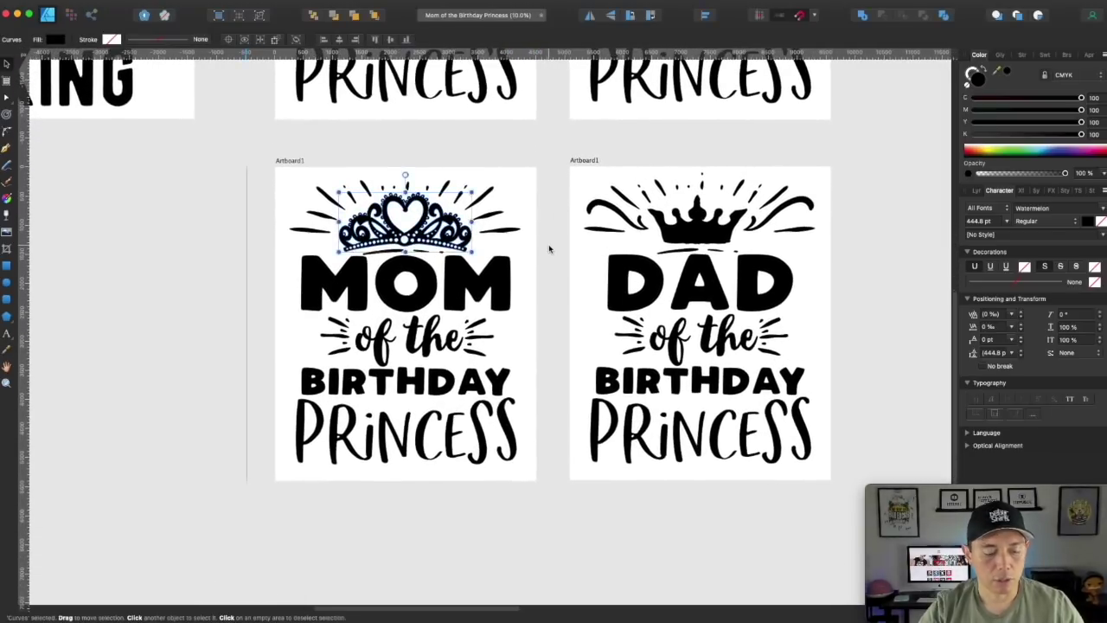
pyautogui.scroll(5, 548, 248)
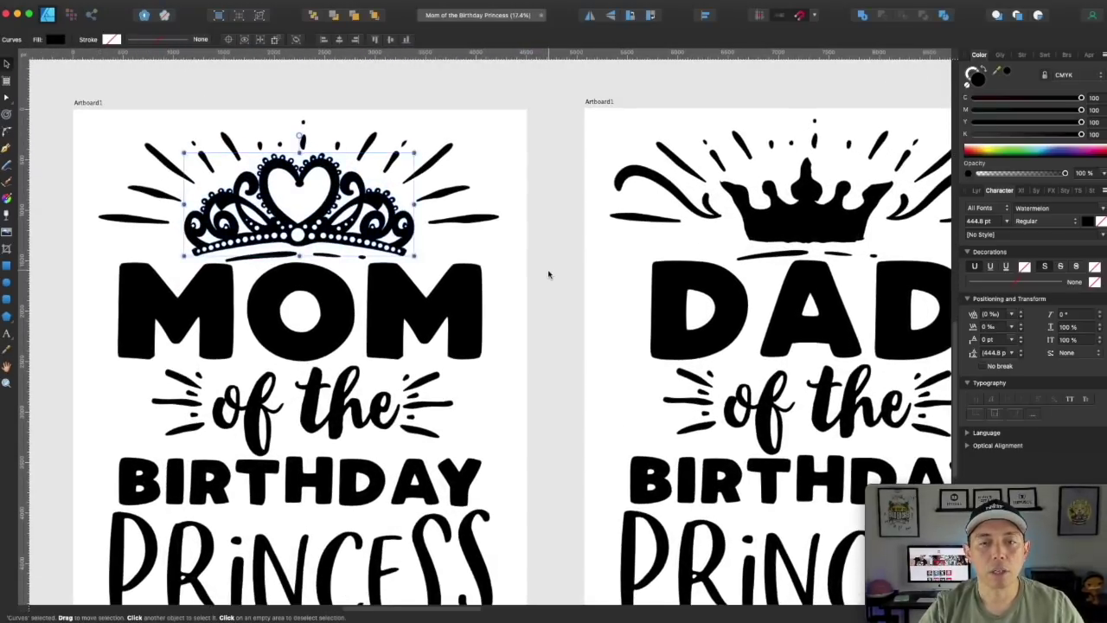
pyautogui.moveTo(551, 257); pyautogui.dragTo(626, 212)
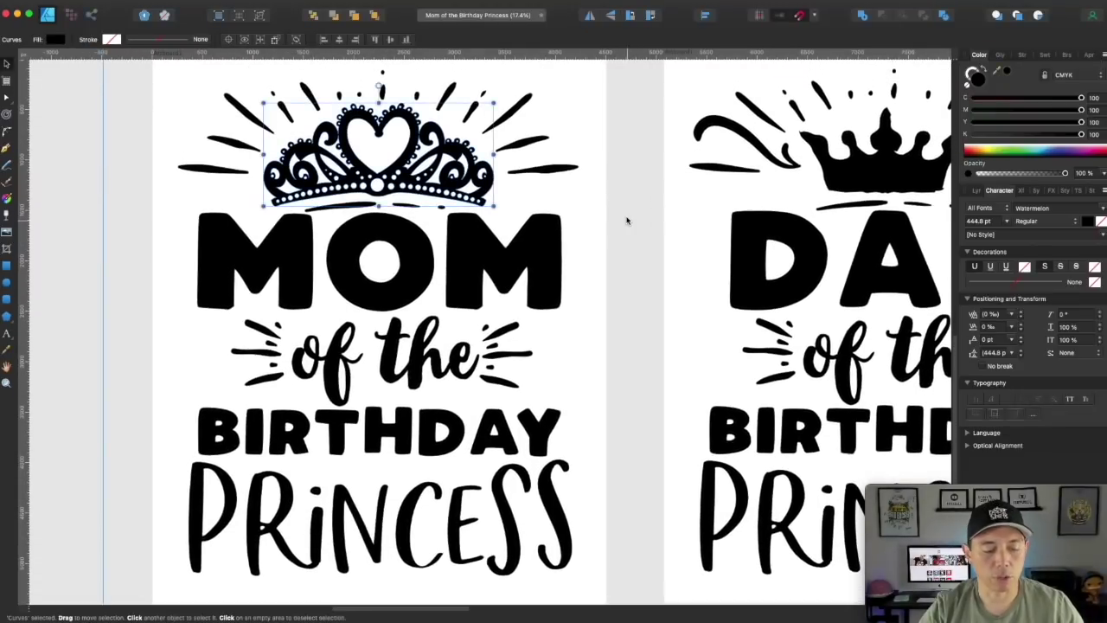
pyautogui.scroll(-1, 627, 220)
pyautogui.click(82, 85)
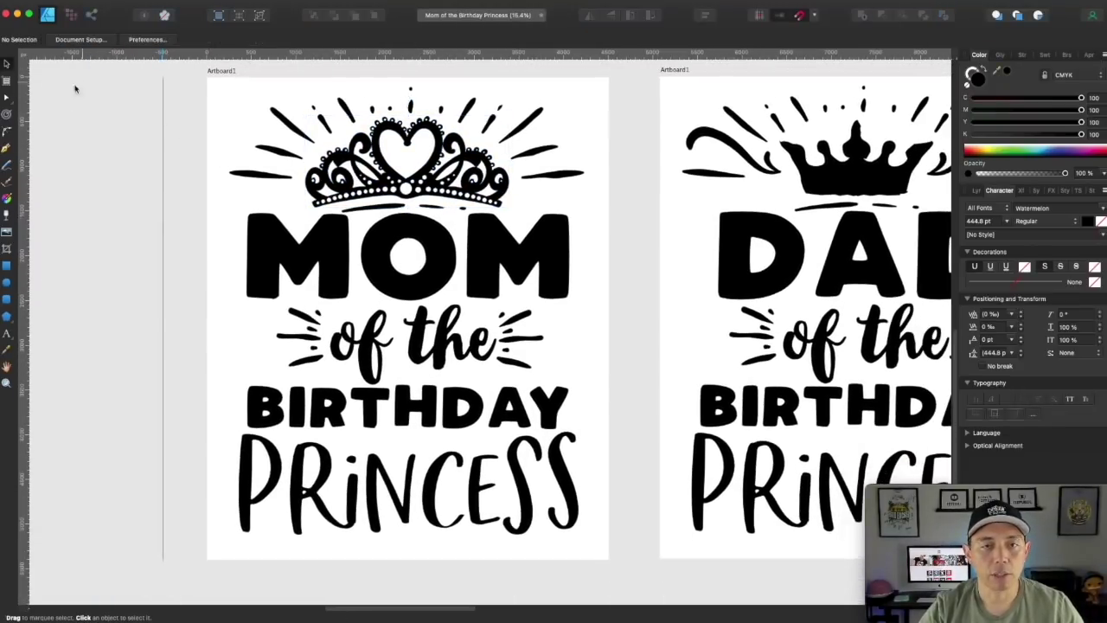
pyautogui.click(8, 267)
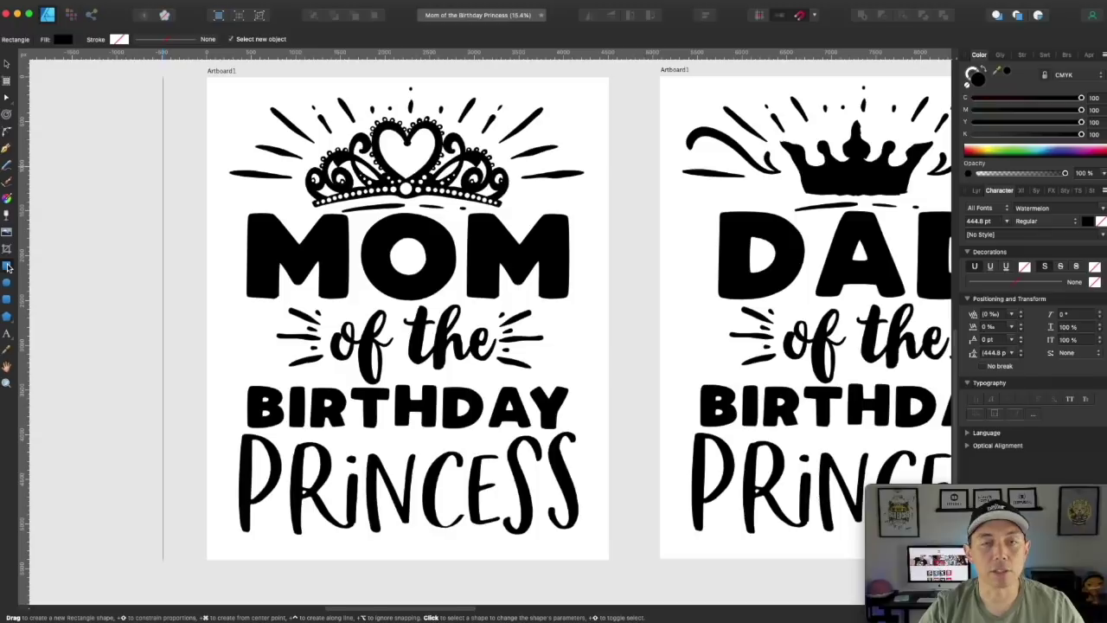
pyautogui.moveTo(206, 77); pyautogui.dragTo(609, 558)
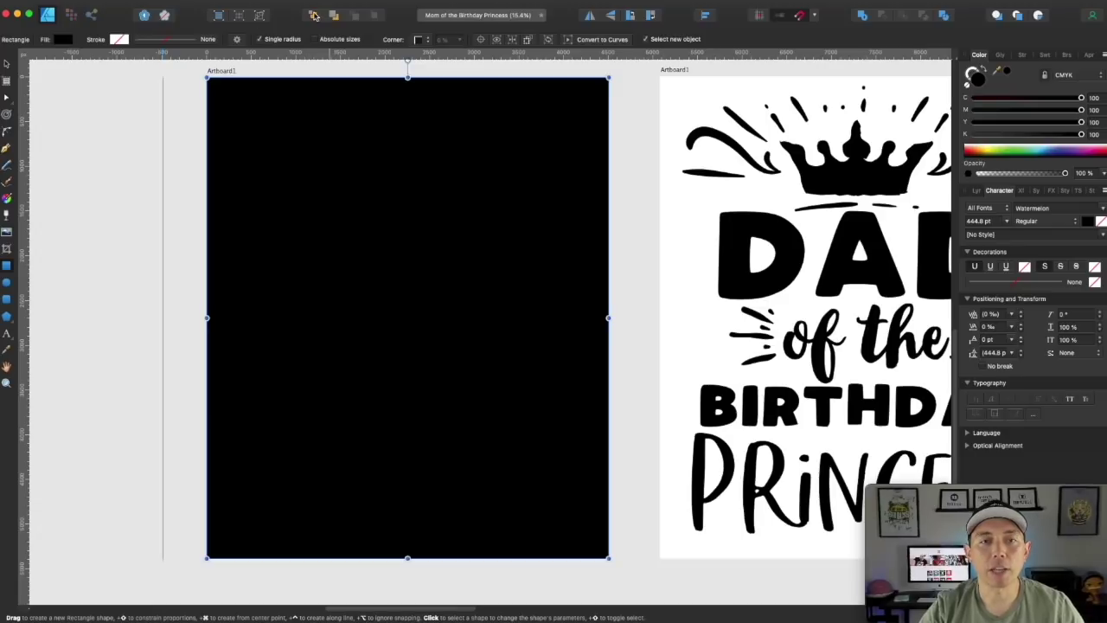
pyautogui.moveTo(1082, 134); pyautogui.dragTo(999, 135)
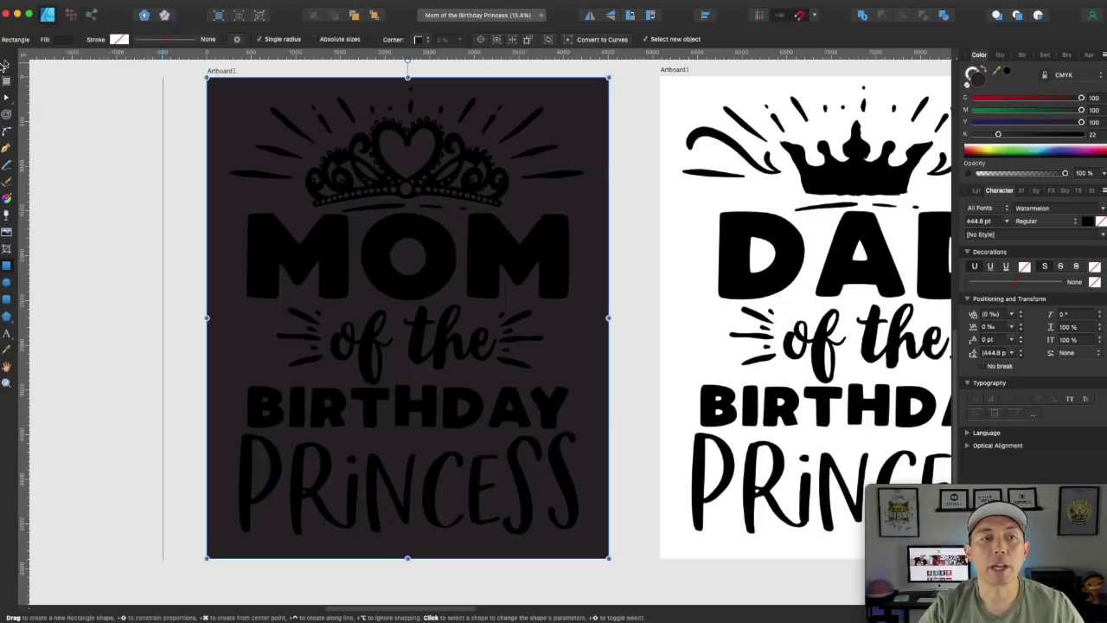
# Step: Select all text and graphics on the duplicate MOM artboard, without the background rectangle, and colour them white
pyautogui.click(6, 64)
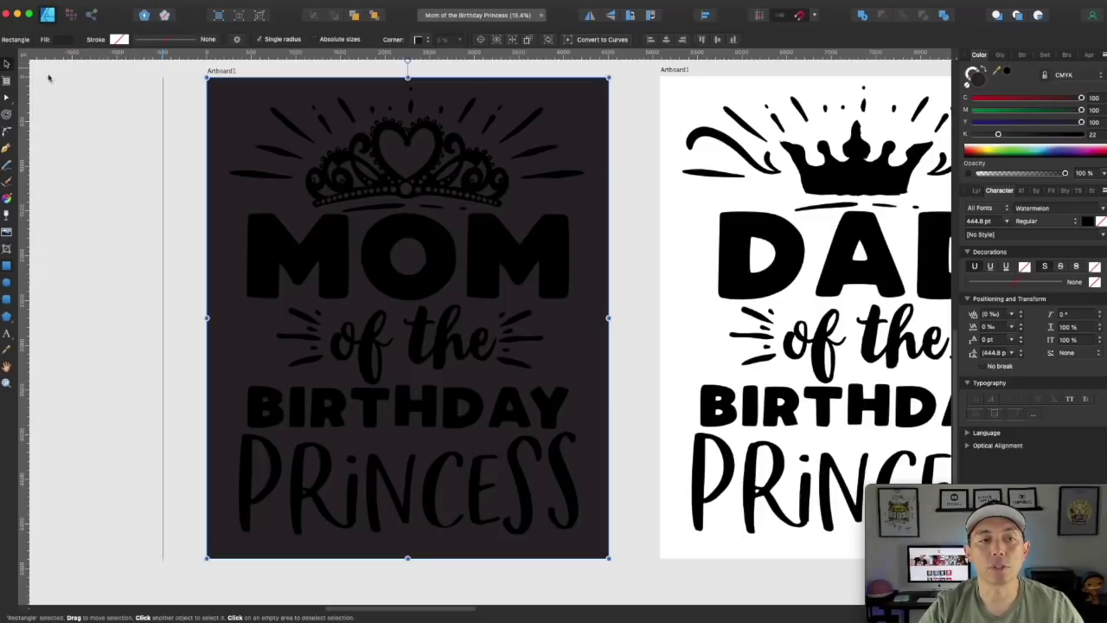
pyautogui.moveTo(173, 85); pyautogui.dragTo(635, 563)
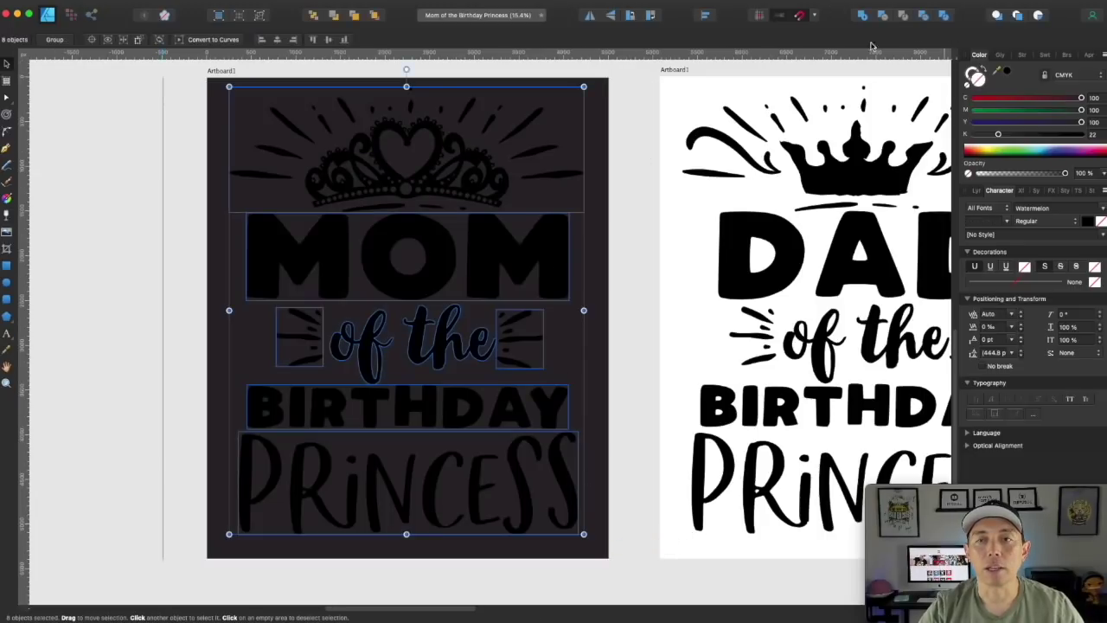
pyautogui.click(974, 134)
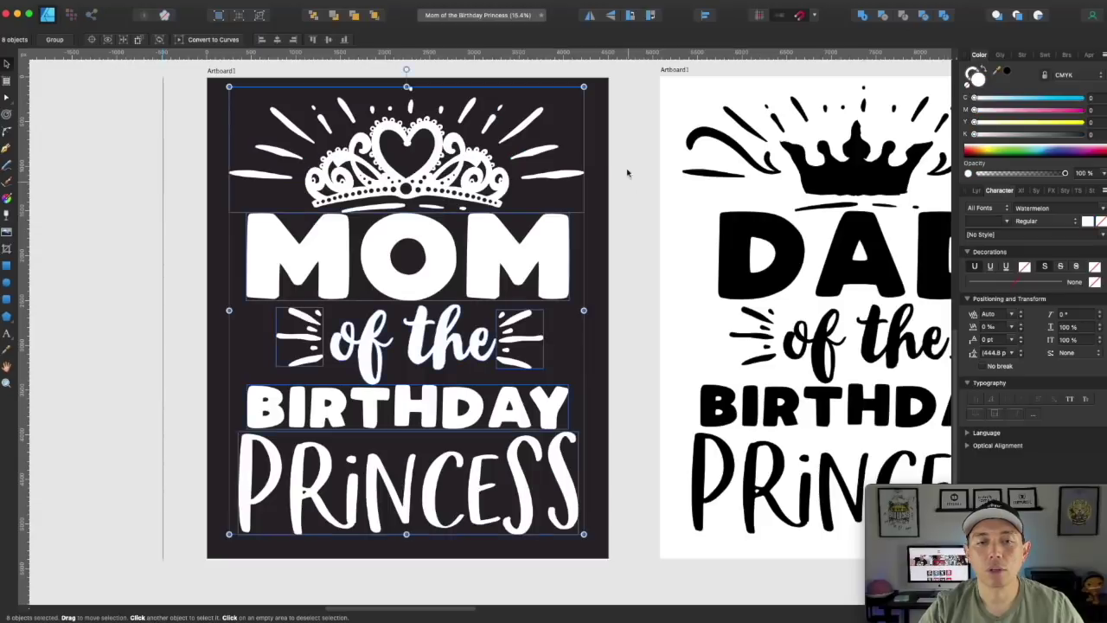
pyautogui.click(640, 138)
# Step: Lighten the background rectangle behind the MOM design to dark grey by setting its K value to 0
pyautogui.click(597, 138)
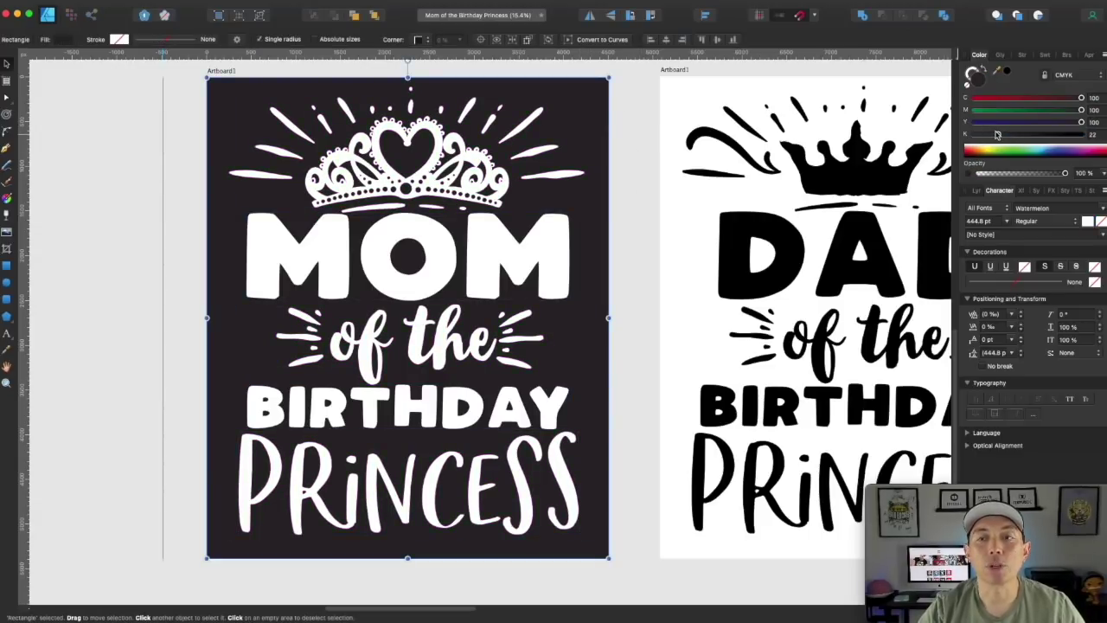
pyautogui.moveTo(998, 136); pyautogui.dragTo(974, 134)
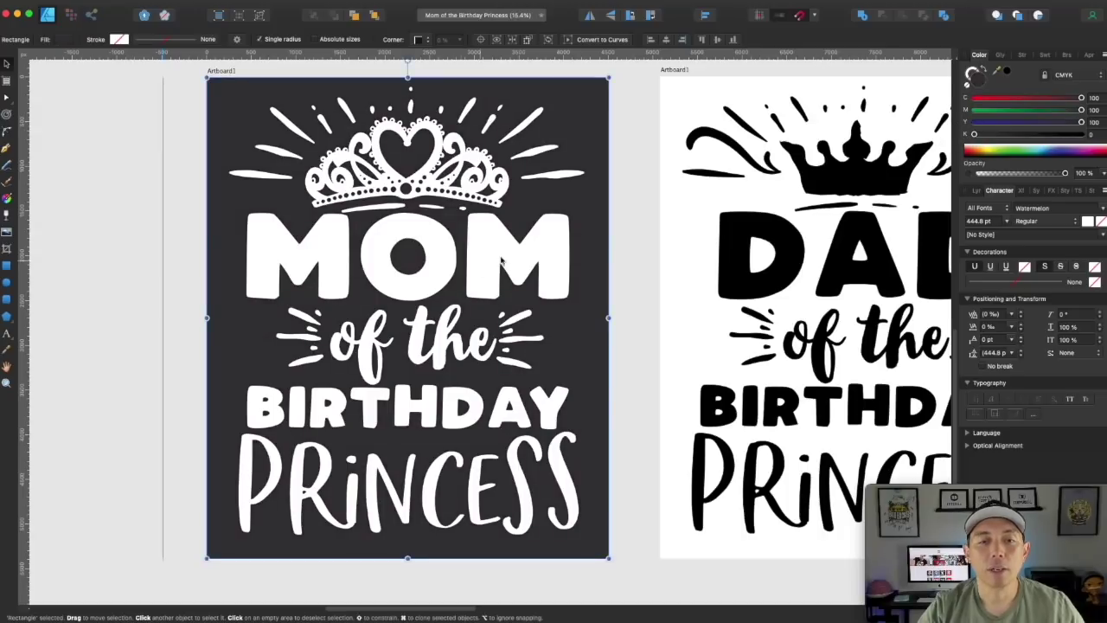
pyautogui.click(509, 258)
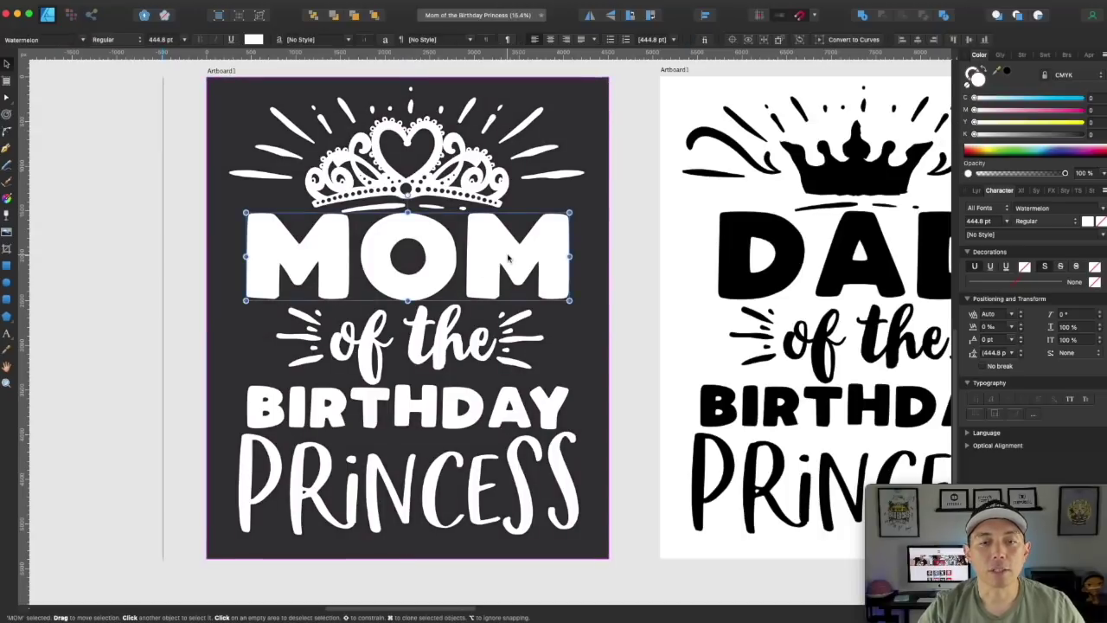
# Step: Ungroup the tiara and its surrounding rays above the white MOM text
pyautogui.click(438, 160)
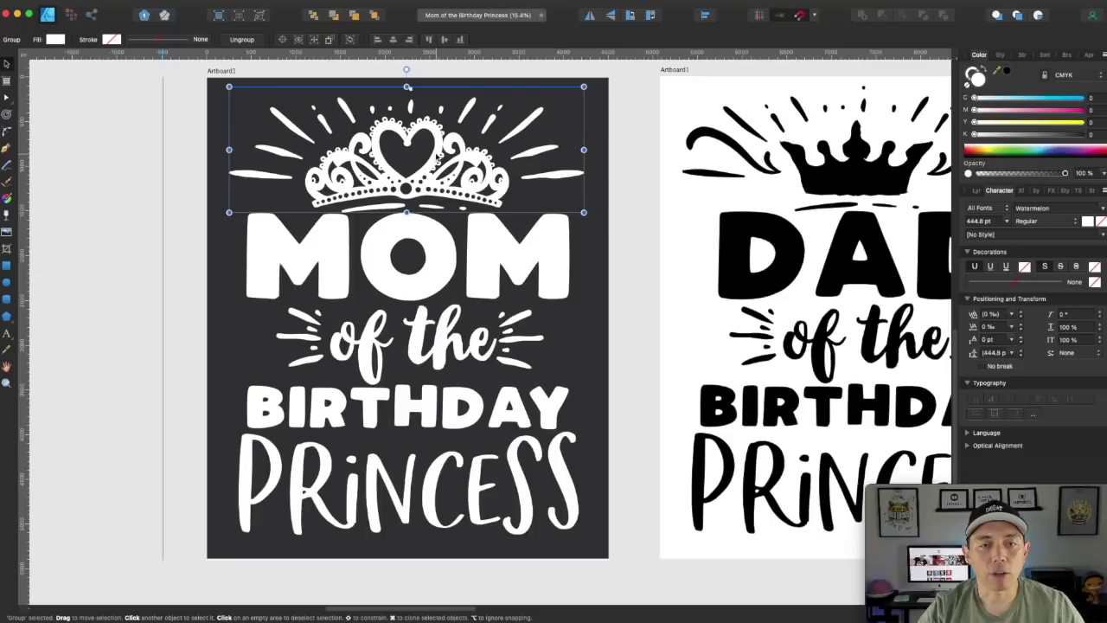
pyautogui.click(243, 39)
pyautogui.click(132, 109)
# Step: Colour the tiara, PRINCESS and the ray marks on both sides of "of the" pink with M 56 and Y 12
pyautogui.click(441, 158)
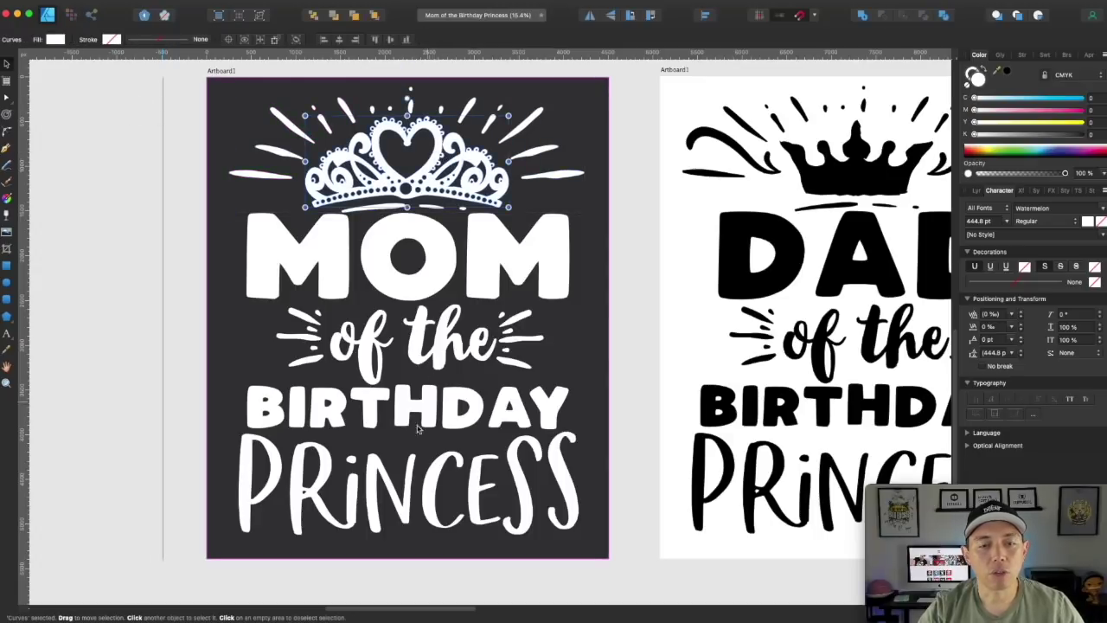
pyautogui.keyDown('shift'); pyautogui.click(429, 483); pyautogui.keyUp('shift')
pyautogui.keyDown('shift'); pyautogui.click(535, 342); pyautogui.keyUp('shift')
pyautogui.keyDown('shift'); pyautogui.click(298, 322); pyautogui.keyUp('shift')
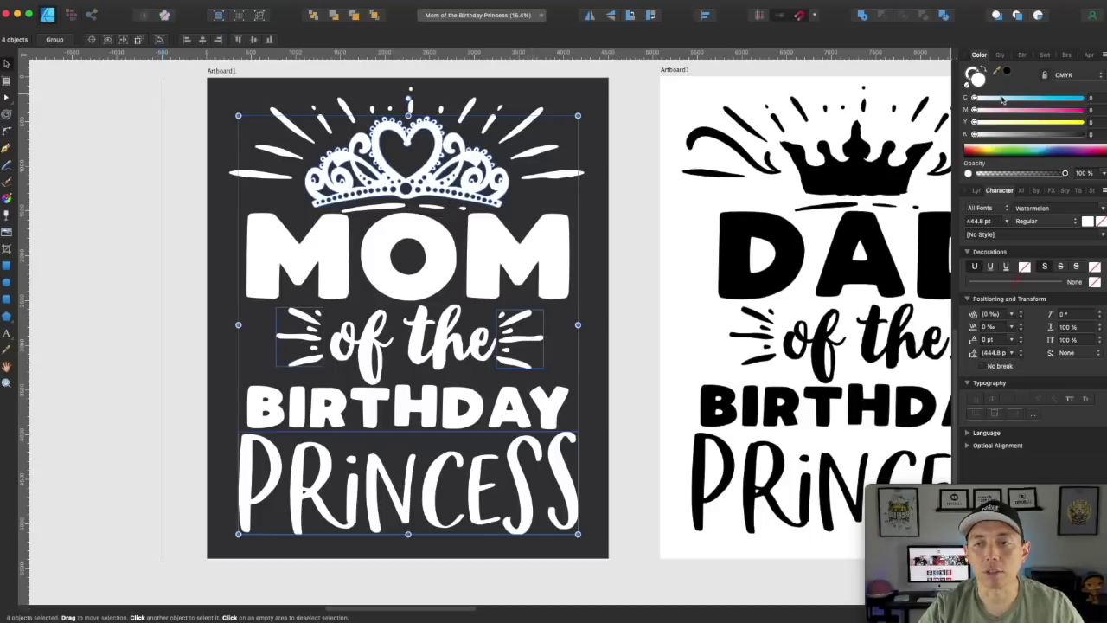
pyautogui.moveTo(980, 110); pyautogui.dragTo(1035, 104)
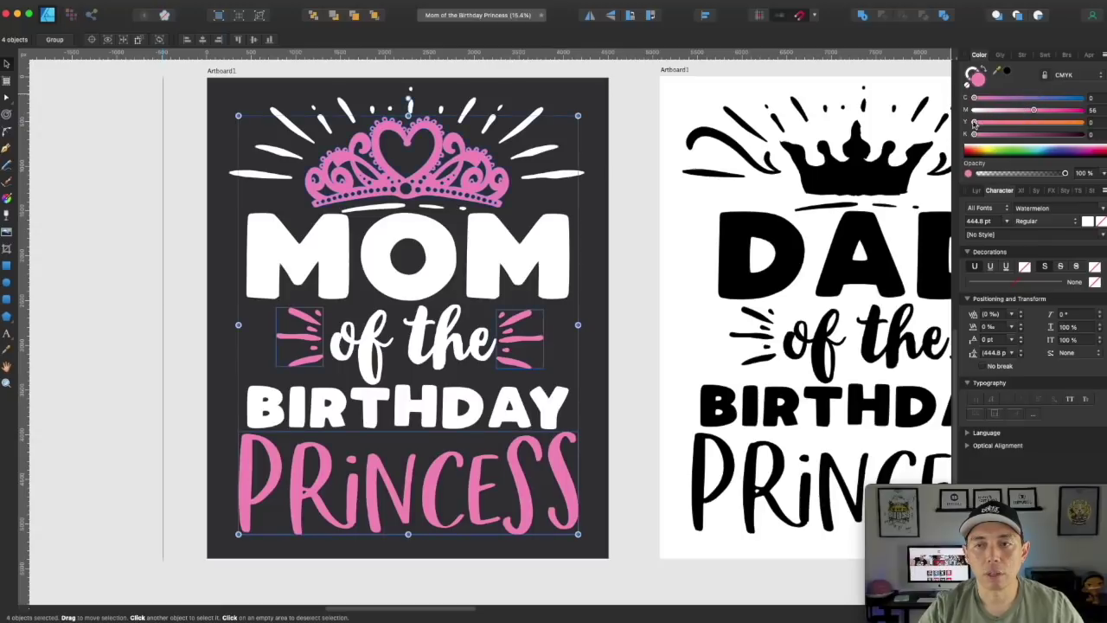
pyautogui.moveTo(977, 123); pyautogui.dragTo(990, 123)
pyautogui.click(644, 175)
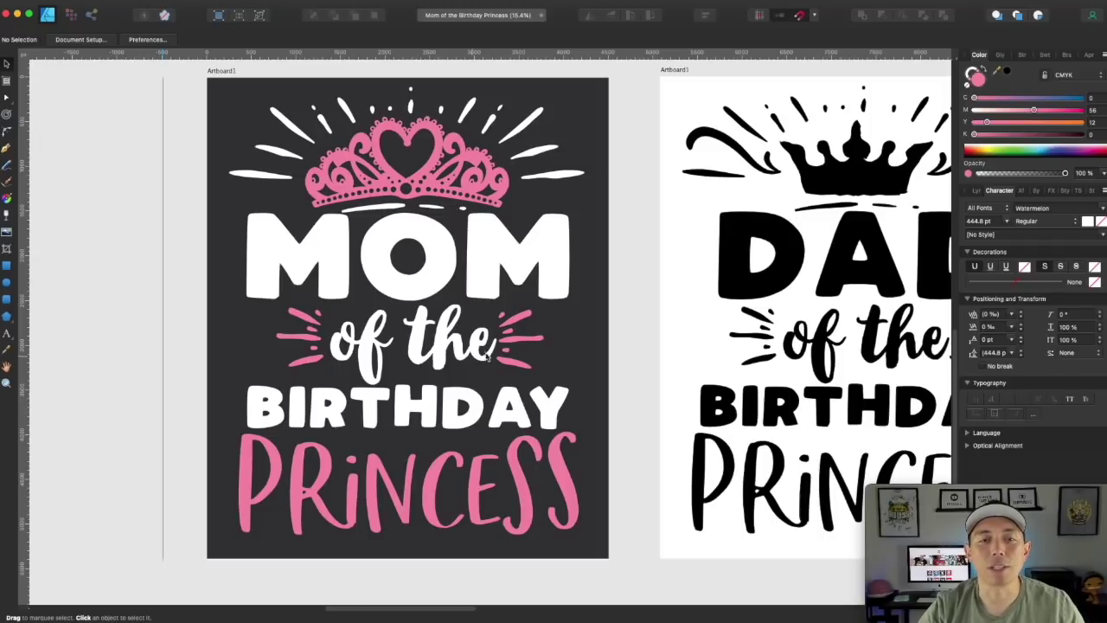
pyautogui.click(521, 265)
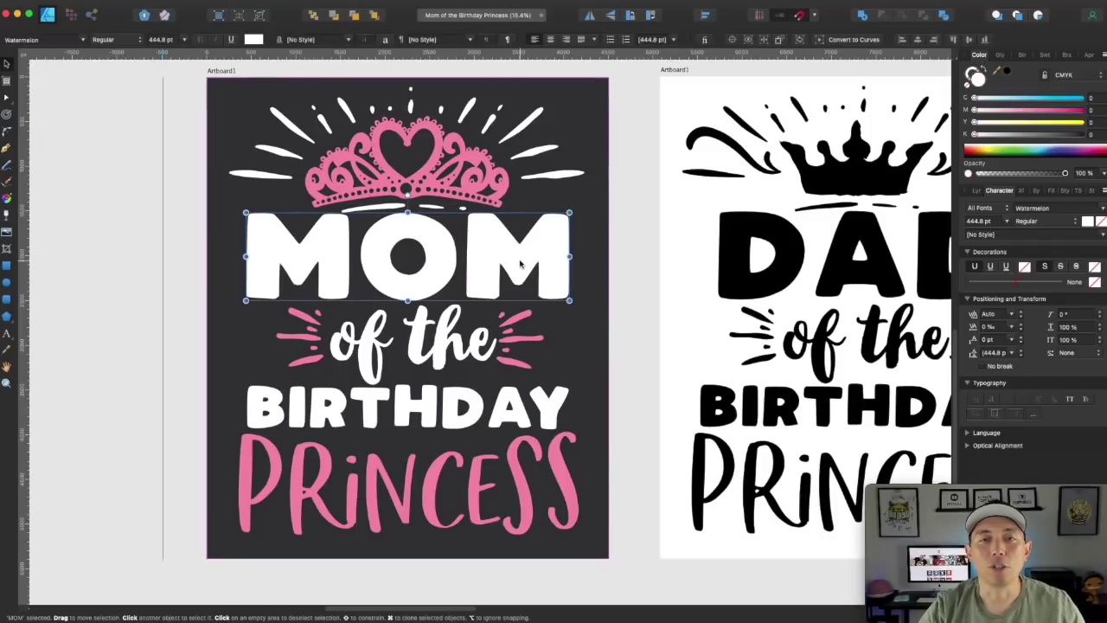
pyautogui.click(621, 270)
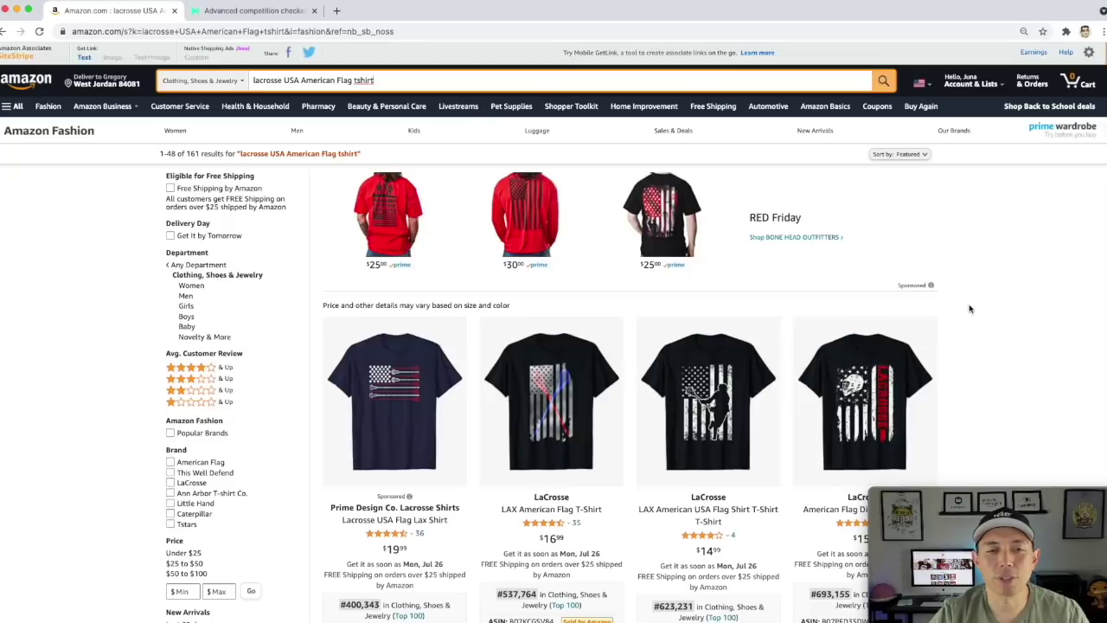
# Step: Examine the designs, prices and best-seller ranks of the lacrosse American flag shirts in the Amazon results
pyautogui.scroll(-5, 969, 309)
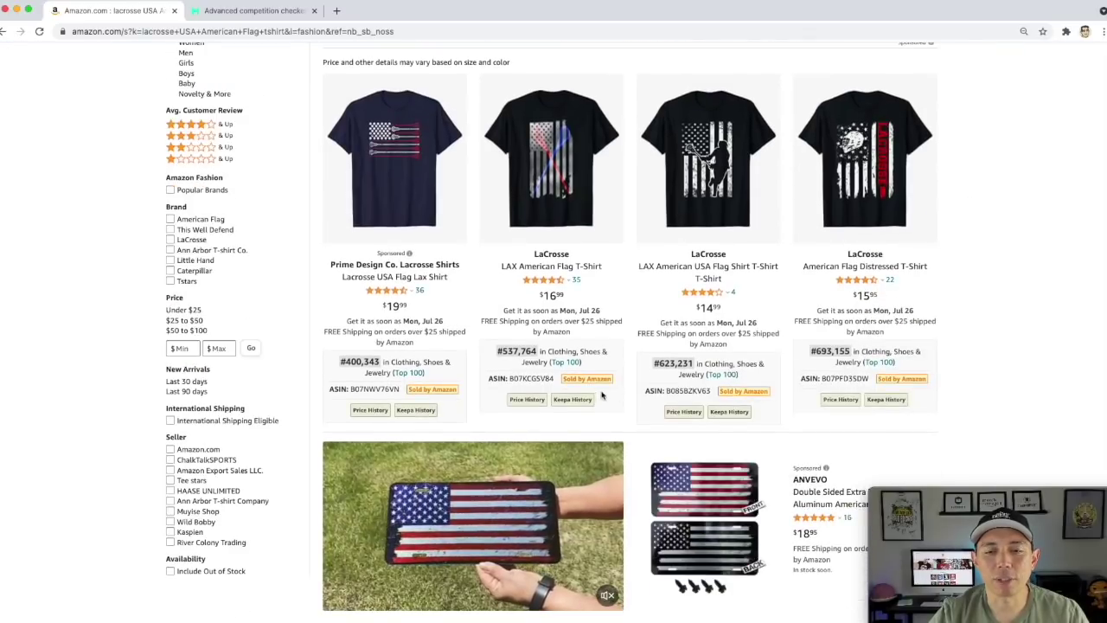
pyautogui.scroll(-1, 1068, 332)
pyautogui.scroll(-6, 1067, 330)
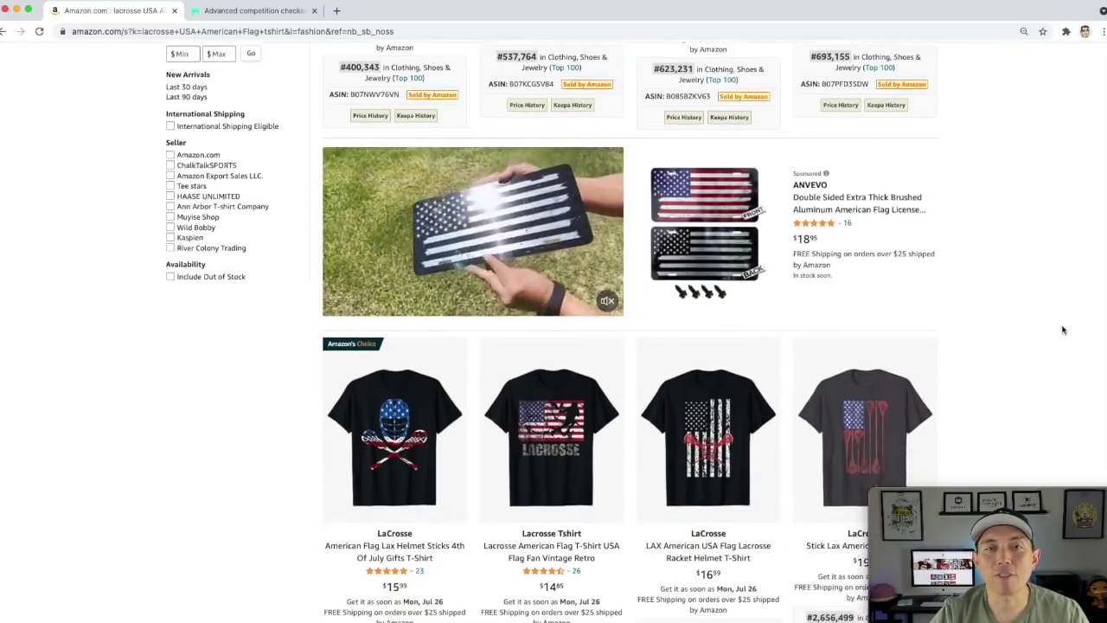
pyautogui.scroll(-3, 1063, 330)
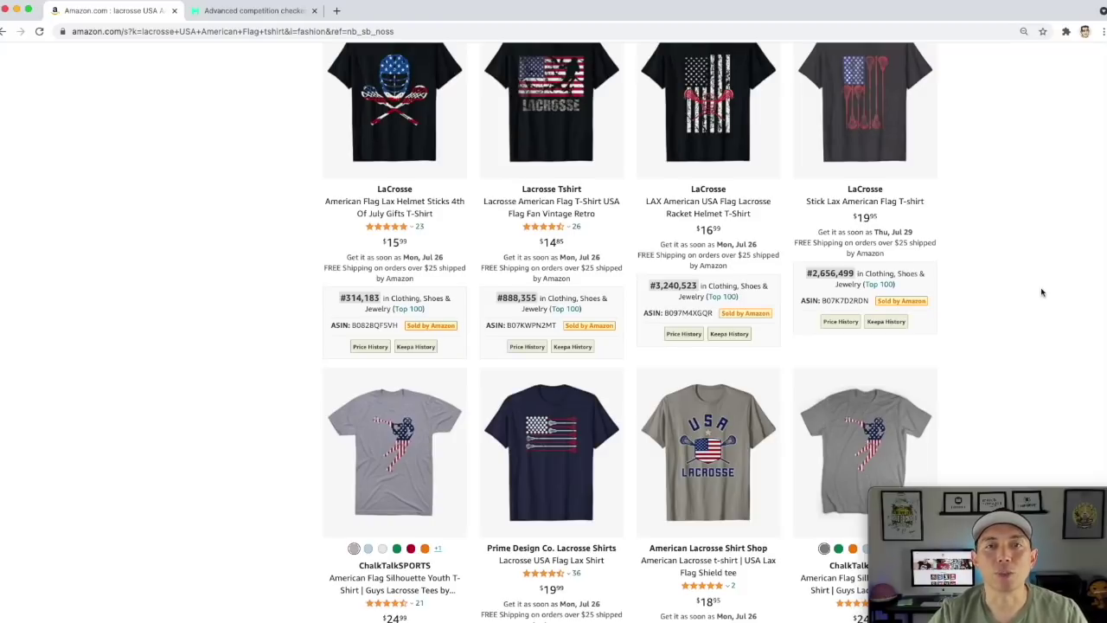
pyautogui.scroll(-5, 1041, 292)
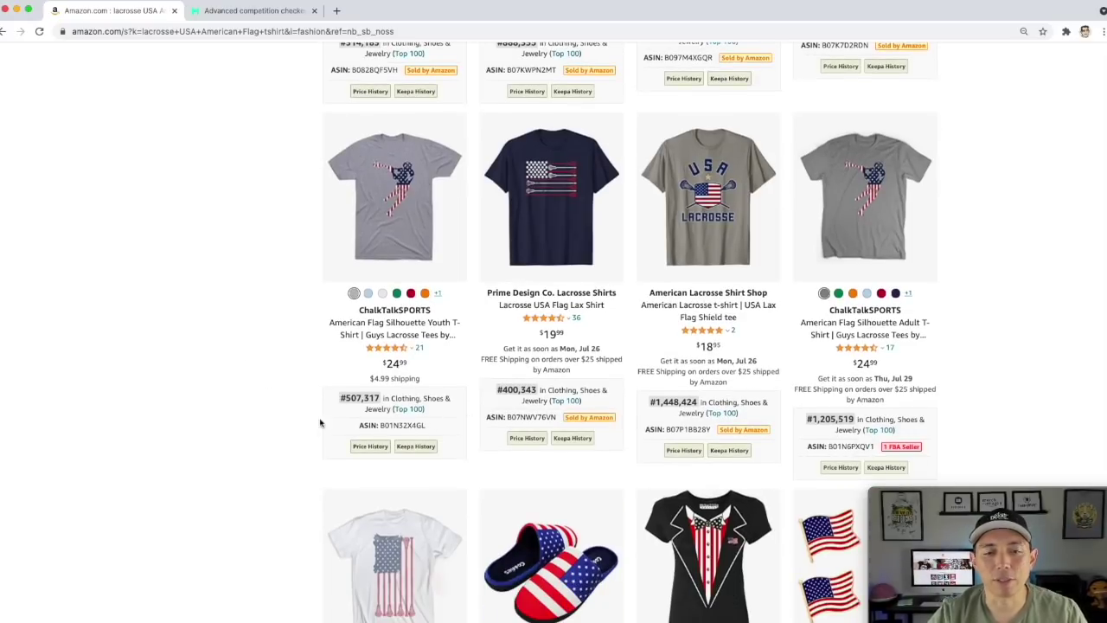
pyautogui.scroll(-6, 356, 425)
pyautogui.scroll(-1, 536, 404)
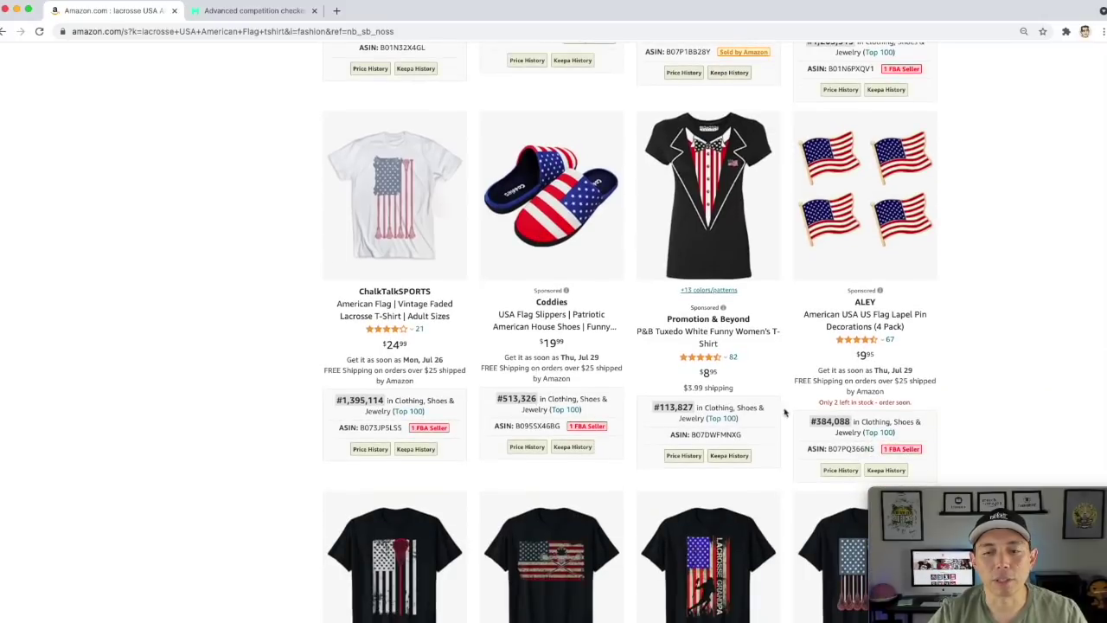
pyautogui.scroll(-3, 965, 367)
pyautogui.scroll(-3, 290, 427)
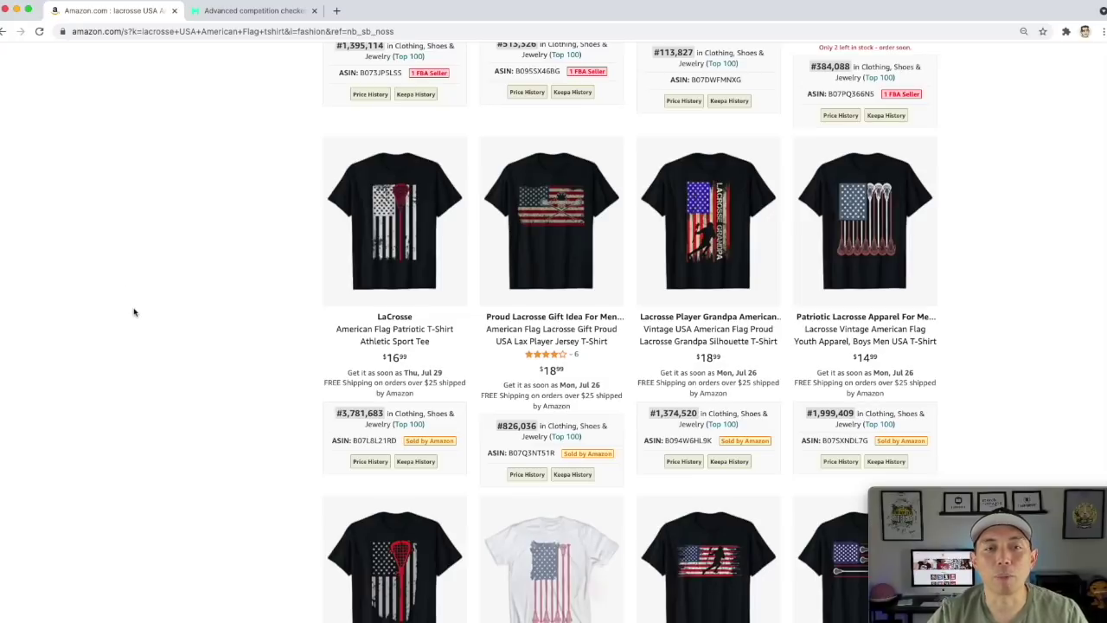
# Step: Check the Merch Informer competition score for "lacrosse USA American Flag" and return to the Amazon results
pyautogui.scroll(4, 134, 312)
pyautogui.click(234, 11)
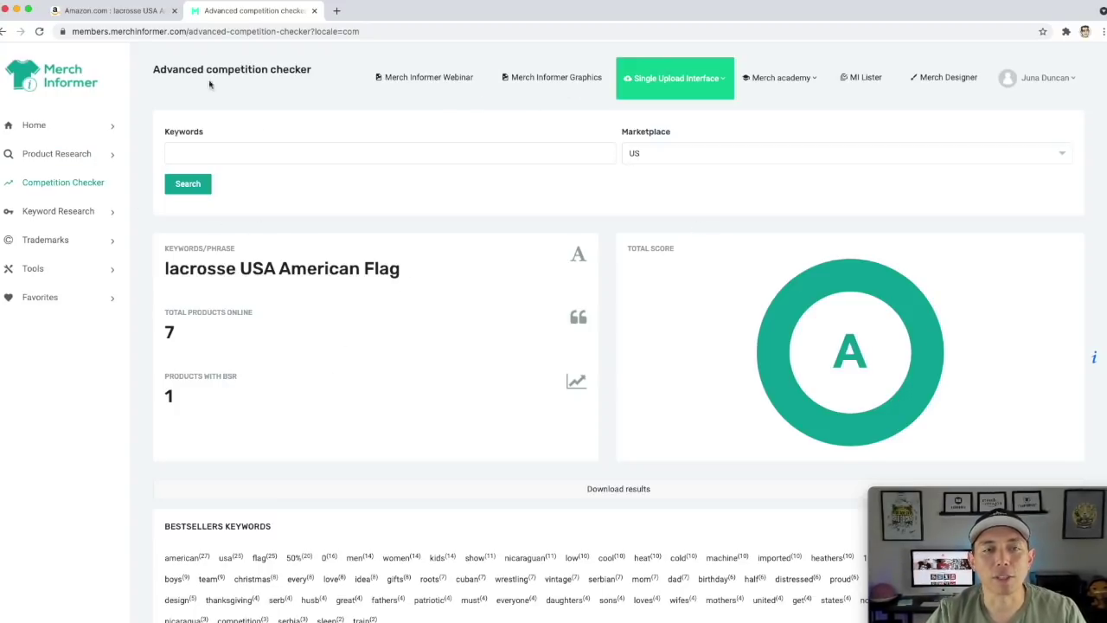
pyautogui.click(127, 10)
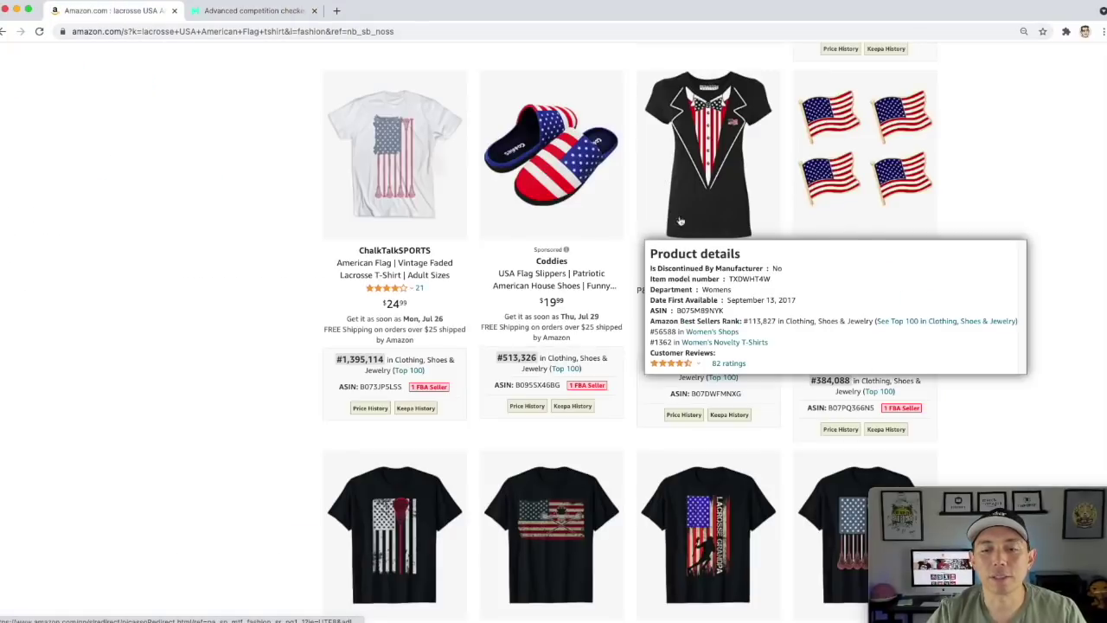
# Step: Review the lacrosse flag shirt listings again back up to the first row of results, comparing how they combine flag and lacrosse elements
pyautogui.scroll(9, 985, 405)
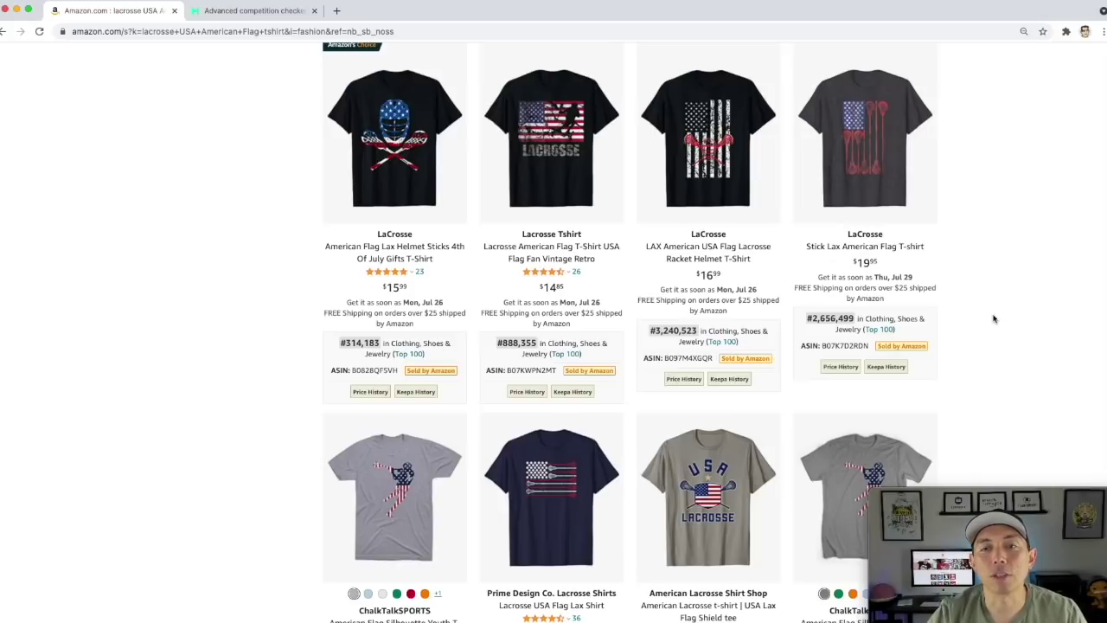
pyautogui.scroll(1, 993, 319)
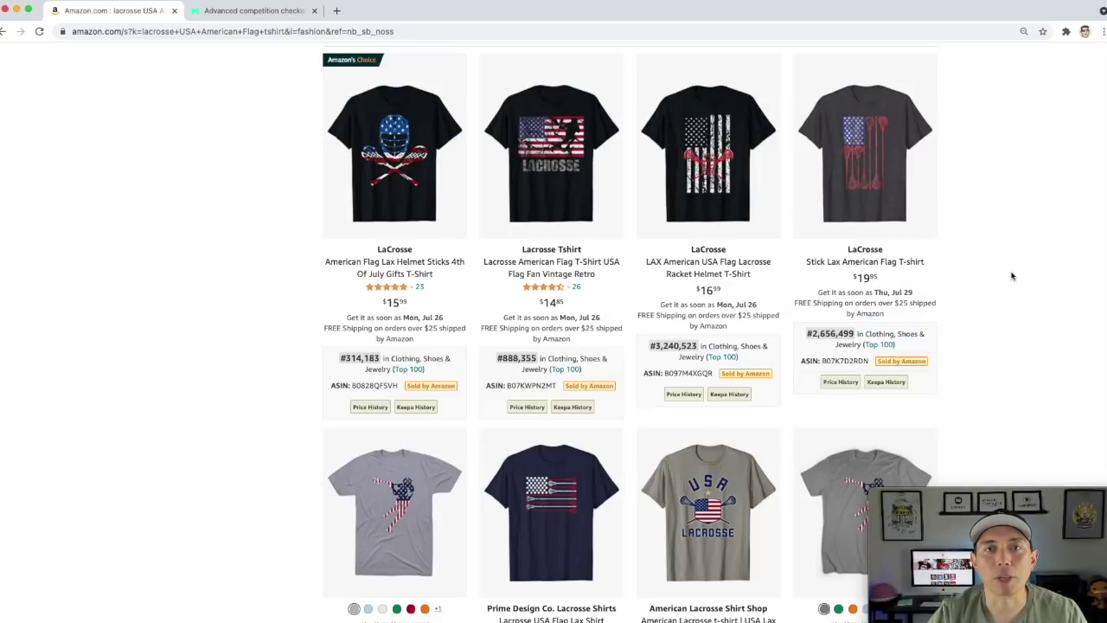
pyautogui.scroll(5, 1012, 276)
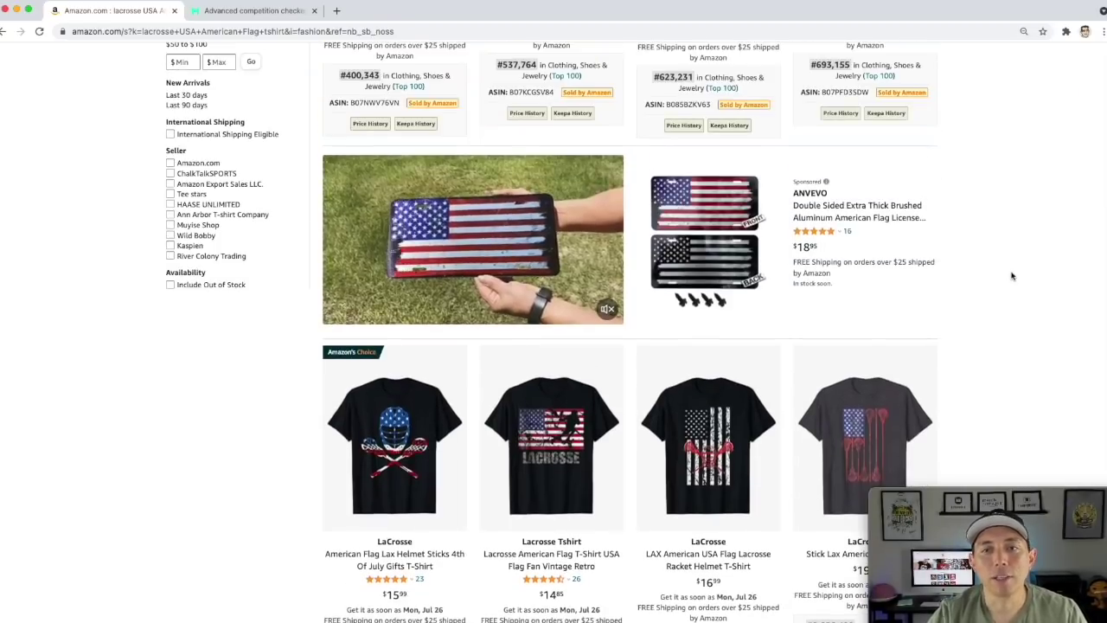
pyautogui.scroll(3, 1012, 276)
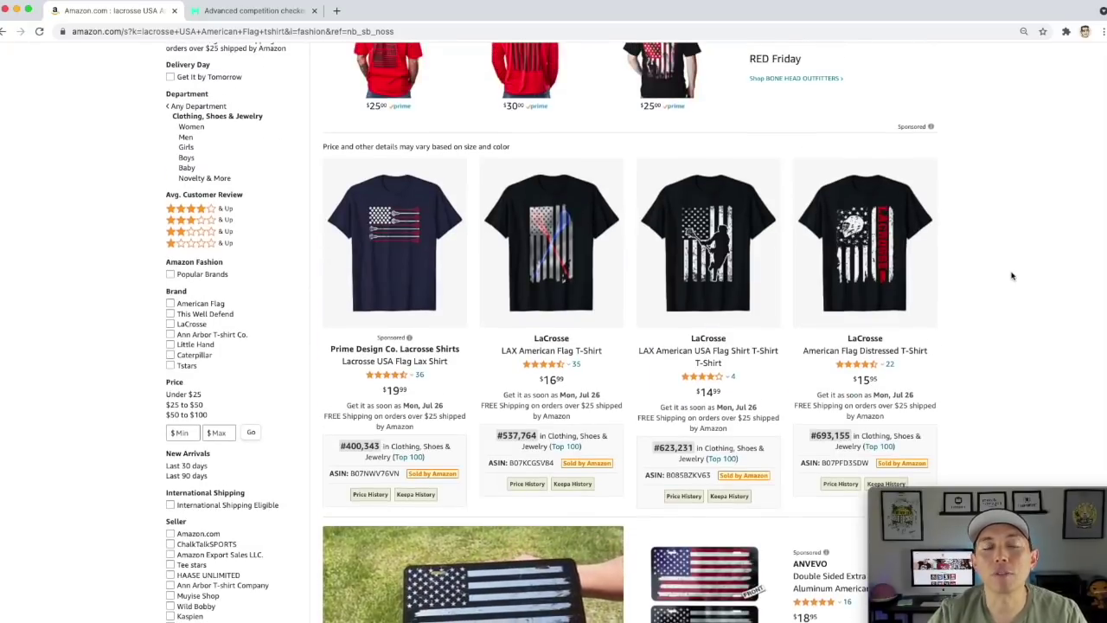
pyautogui.scroll(1, 1012, 276)
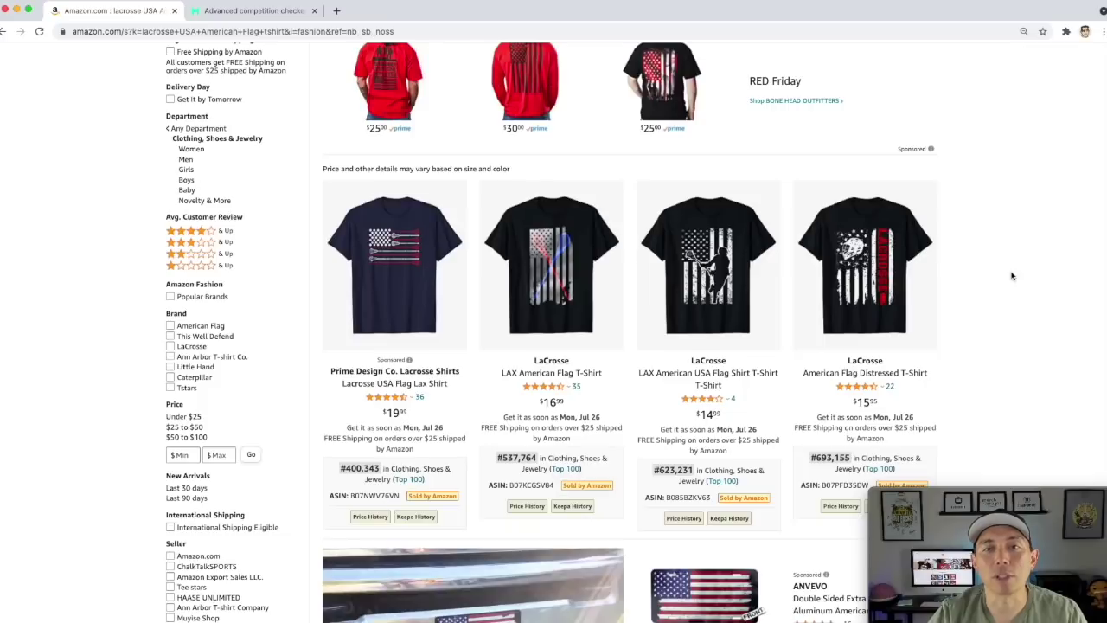
pyautogui.scroll(1, 1012, 276)
pyautogui.scroll(1, 1013, 276)
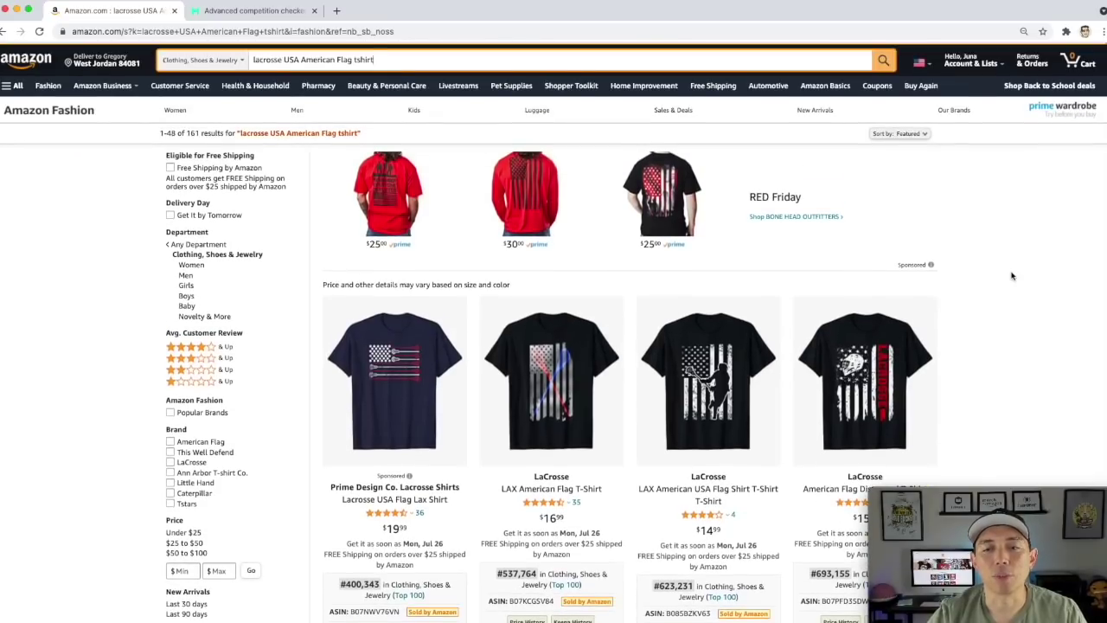